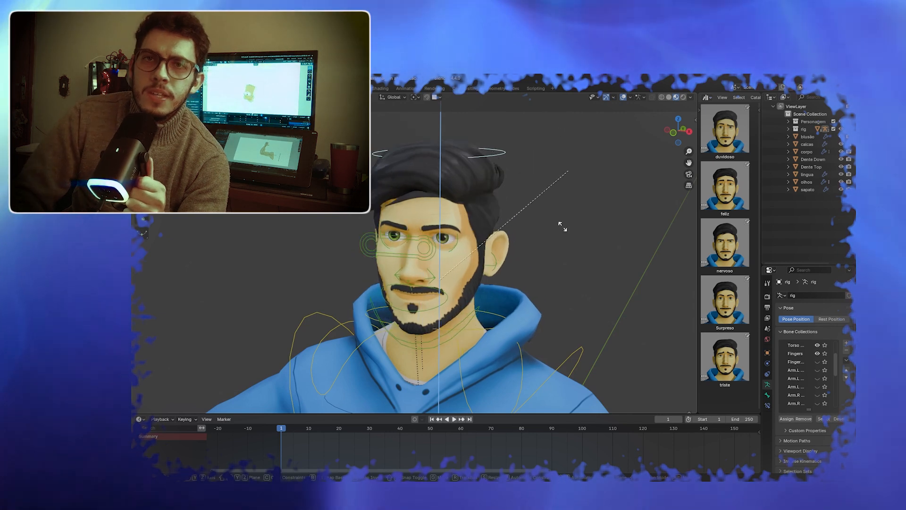
{"action": "right_click", "coordinate": [557, 253]}
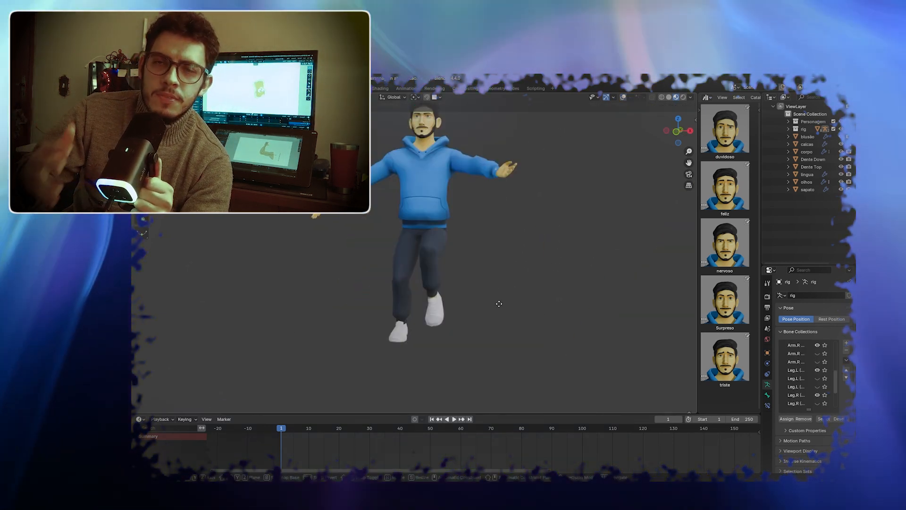
{"action": "key", "text": "z"}
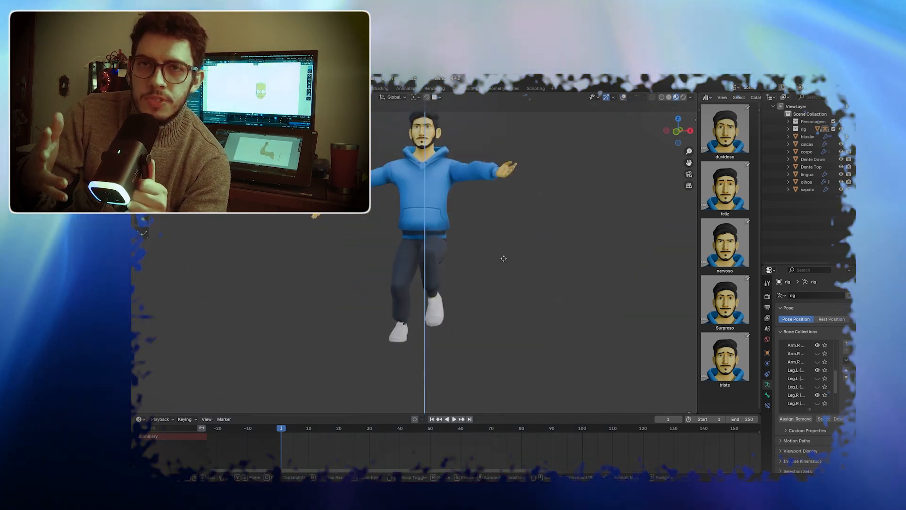
{"action": "right_click", "coordinate": [493, 283]}
{"action": "middle_click_drag", "start_coordinate": [483, 271], "coordinate": [517, 318], "text": "shift"}
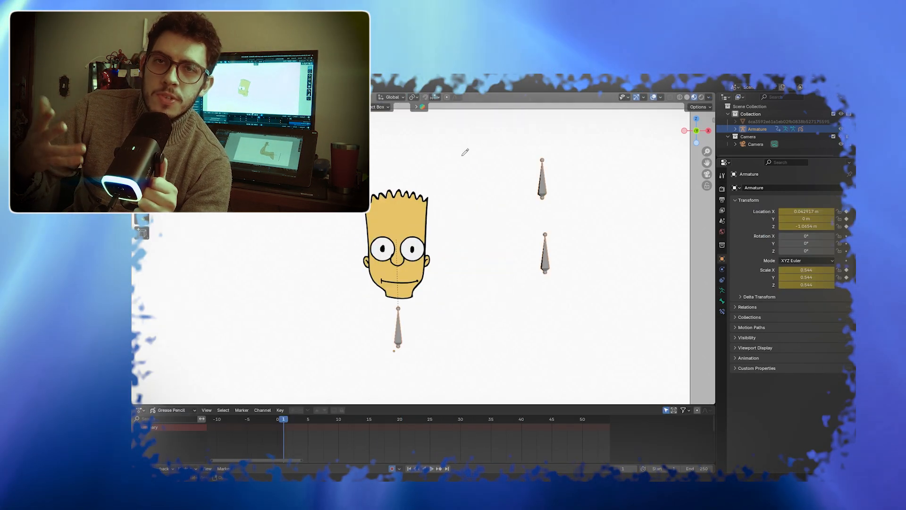
Step: Write the annotation "OLHO" with a small arrow pointing to the upper control bone beside the head
{"action": "left_click_drag", "start_coordinate": [465, 149], "coordinate": [463, 151]}
{"action": "mouse_move", "coordinate": [479, 145]}
{"action": "left_mouse_down"}
{"action": "mouse_move", "coordinate": [490, 161]}
{"action": "mouse_move", "coordinate": [499, 157]}
{"action": "left_mouse_up"}
{"action": "left_click_drag", "start_coordinate": [508, 139], "coordinate": [506, 141]}
{"action": "left_click_drag", "start_coordinate": [488, 172], "coordinate": [503, 179]}
Step: Write the annotation "Rotação" with an arrow pointing to the lower of the two control bones beside the head
{"action": "mouse_move", "coordinate": [457, 233]}
{"action": "left_mouse_down"}
{"action": "mouse_move", "coordinate": [478, 234]}
{"action": "mouse_move", "coordinate": [465, 242]}
{"action": "left_mouse_up"}
{"action": "key", "text": "ctrl+z"}
{"action": "left_click_drag", "start_coordinate": [470, 236], "coordinate": [477, 240]}
{"action": "left_click_drag", "start_coordinate": [482, 234], "coordinate": [498, 221]}
{"action": "left_click_drag", "start_coordinate": [483, 247], "coordinate": [510, 260]}
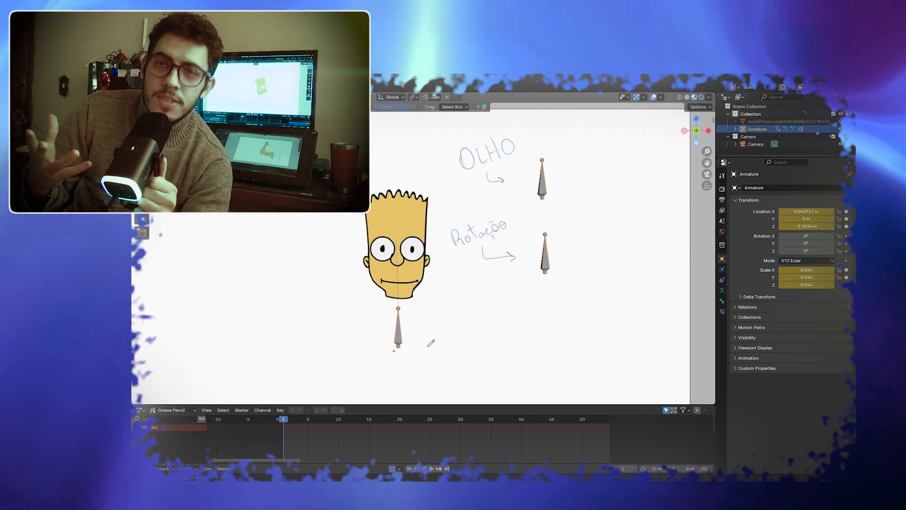
Step: Annotate the bone below the head with an arrow and the word "LOCALIZAÇÃO"
{"action": "left_click_drag", "start_coordinate": [420, 336], "coordinate": [466, 336]}
{"action": "left_click_drag", "start_coordinate": [473, 329], "coordinate": [479, 344]}
{"action": "left_click_drag", "start_coordinate": [486, 337], "coordinate": [503, 343]}
{"action": "left_click_drag", "start_coordinate": [514, 336], "coordinate": [530, 342]}
{"action": "left_click_drag", "start_coordinate": [546, 336], "coordinate": [537, 352]}
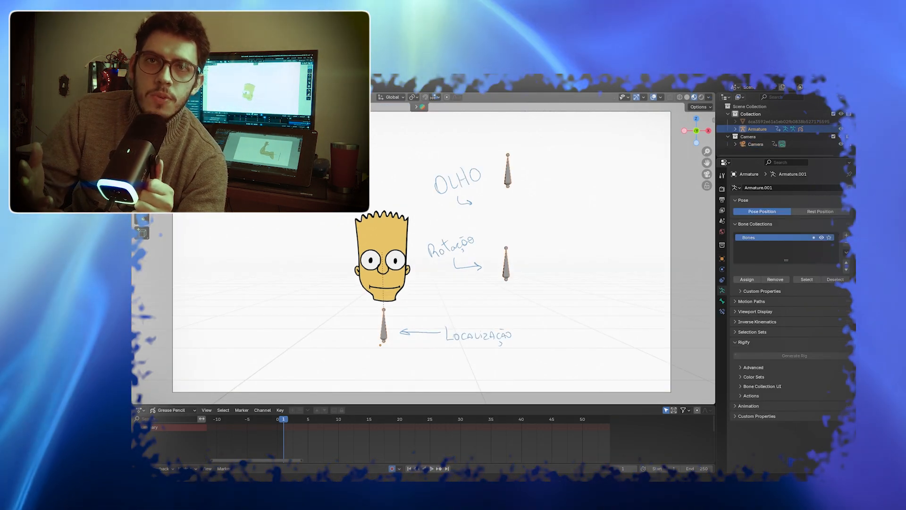
Step: Switch the armature to Pose Mode and try moving the location bone below the head and the rotation bone
{"action": "key", "text": "ctrl+Tab"}
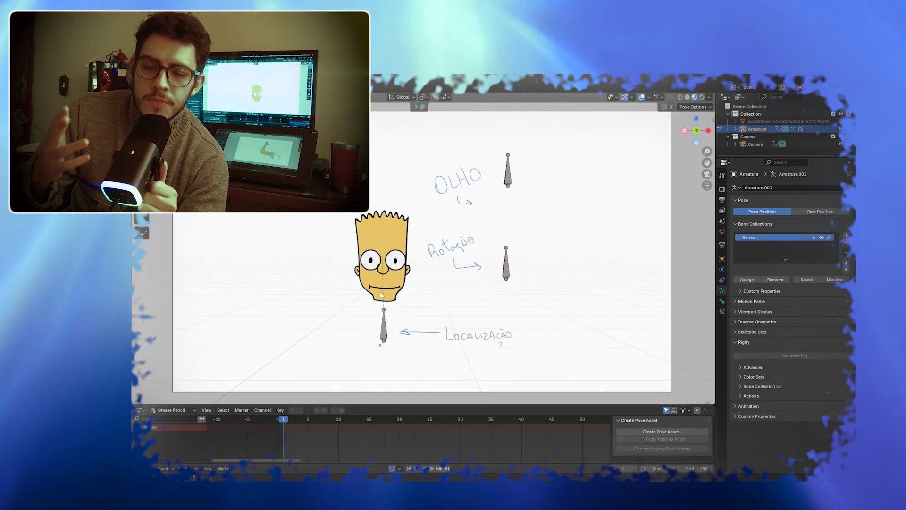
{"action": "left_click", "coordinate": [383, 334]}
{"action": "key", "text": "g"}
{"action": "right_click", "coordinate": [393, 336]}
{"action": "left_click", "coordinate": [508, 267]}
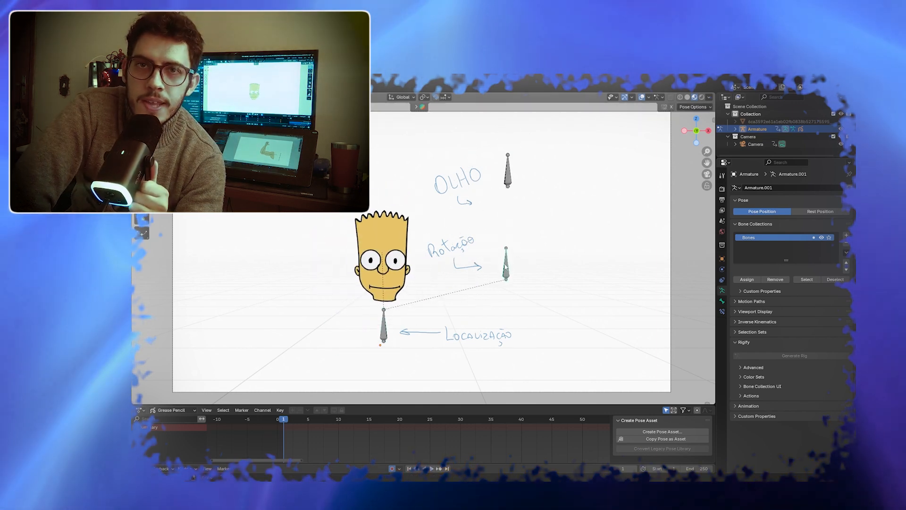
{"action": "key", "text": "g"}
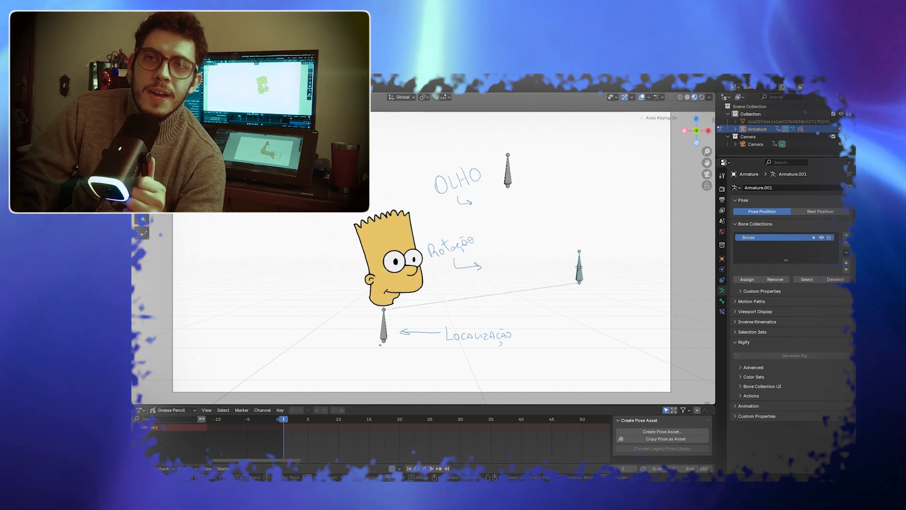
{"action": "right_click", "coordinate": [472, 264]}
Step: Shift the eye bone slightly to the right and move the rotation bone right to turn the head that way
{"action": "left_click", "coordinate": [508, 180]}
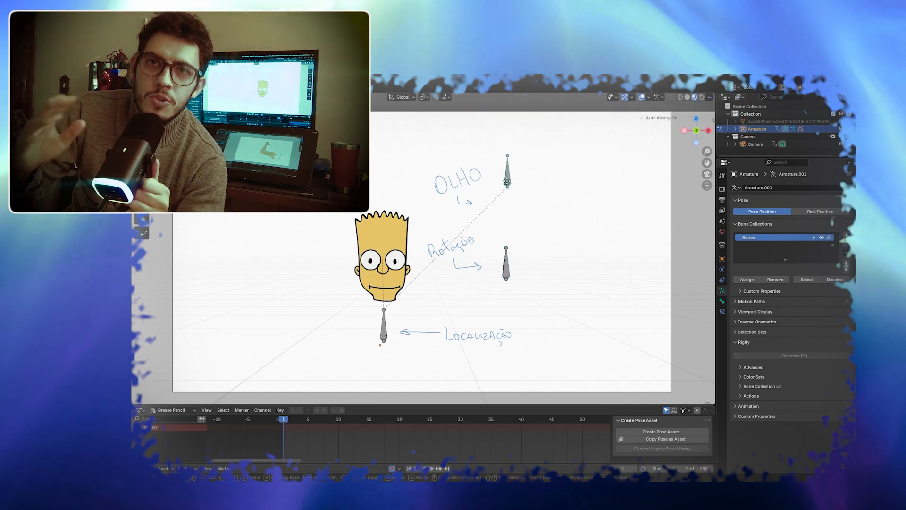
{"action": "key", "text": "g"}
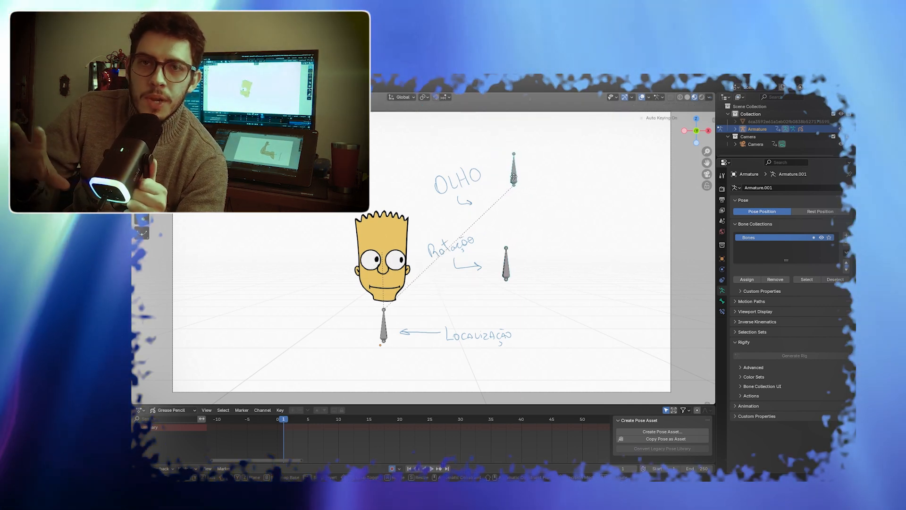
{"action": "left_click", "coordinate": [514, 177]}
{"action": "left_click", "coordinate": [510, 260]}
{"action": "key", "text": "g"}
{"action": "left_click", "coordinate": [561, 265]}
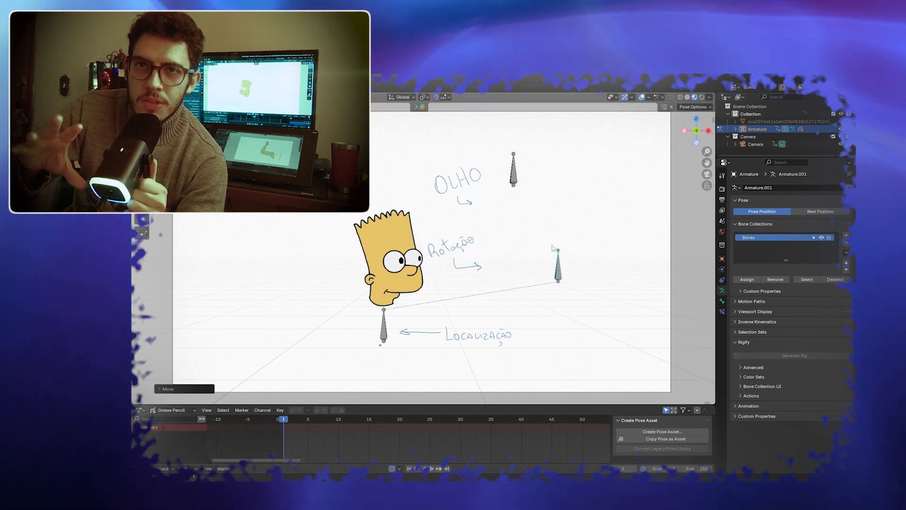
Step: Test the eye bone's movement and move the rotation bone left along X to turn the head the other way
{"action": "left_click", "coordinate": [513, 175]}
{"action": "key", "text": "g"}
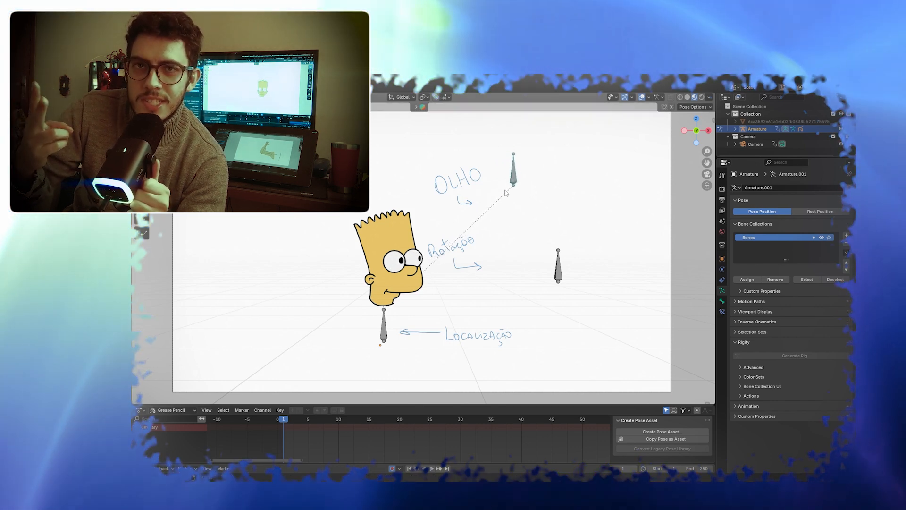
{"action": "left_click", "coordinate": [514, 177]}
{"action": "left_click", "coordinate": [556, 280]}
{"action": "key", "text": "g"}
{"action": "key", "text": "x"}
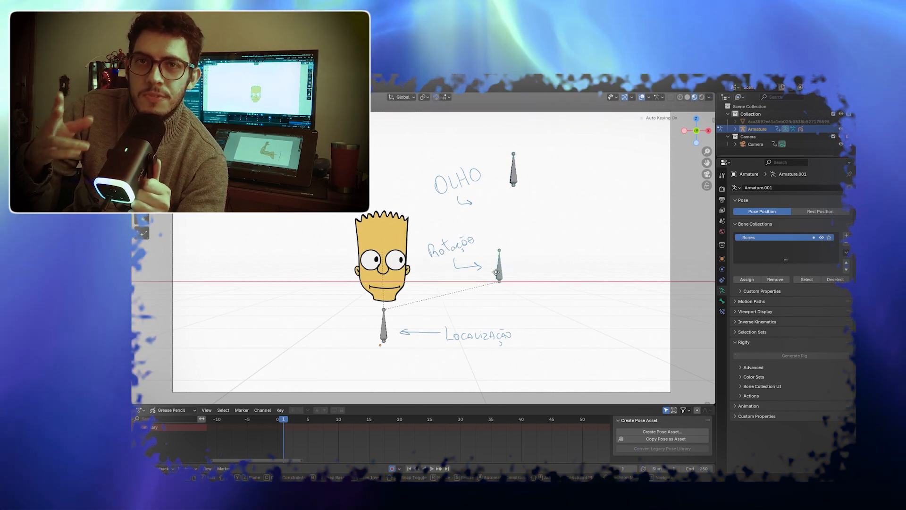
{"action": "left_click", "coordinate": [485, 272]}
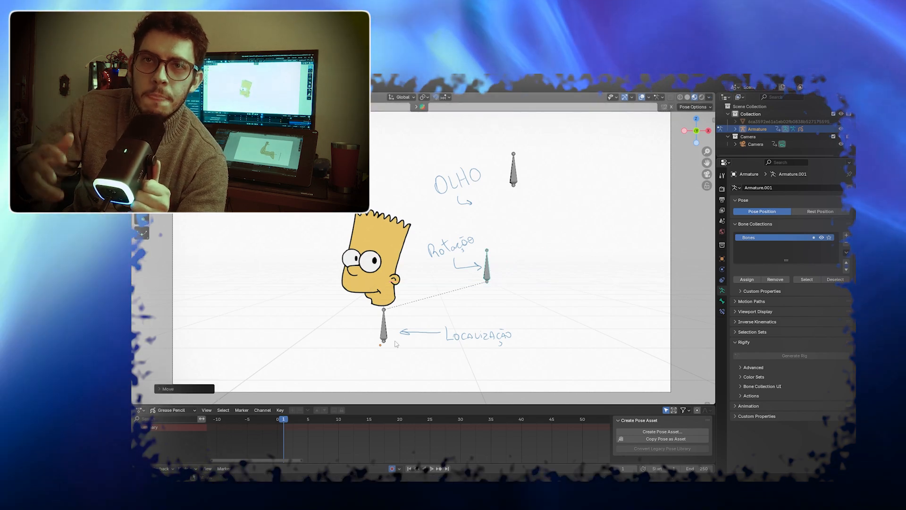
{"action": "left_click", "coordinate": [383, 339]}
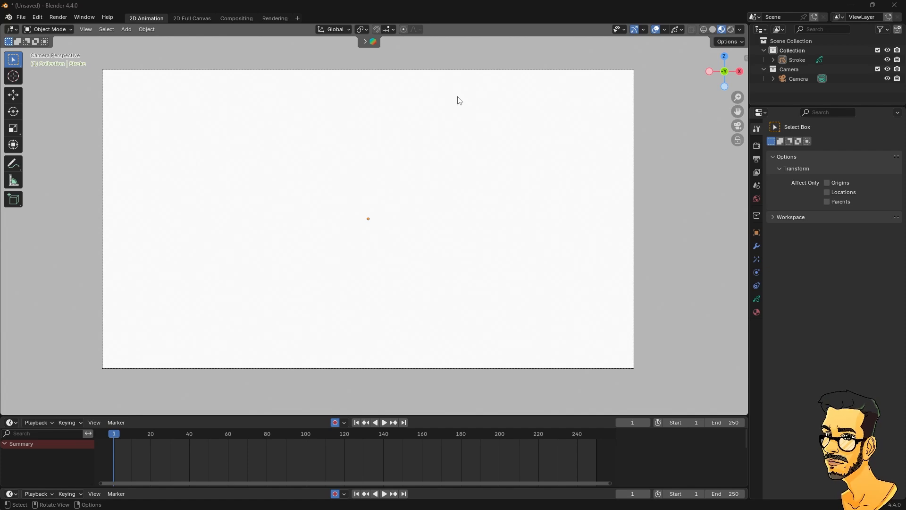
Step: Inspect the empty 2D animation scene and its camera from other angles and return to the camera view
{"action": "scroll", "coordinate": [407, 170], "scroll_direction": "down", "scroll_amount": 3}
{"action": "scroll", "coordinate": [391, 212], "scroll_direction": "up", "scroll_amount": 3}
{"action": "middle_click_drag", "start_coordinate": [389, 216], "coordinate": [285, 202]}
{"action": "middle_click_drag", "start_coordinate": [319, 142], "coordinate": [330, 141]}
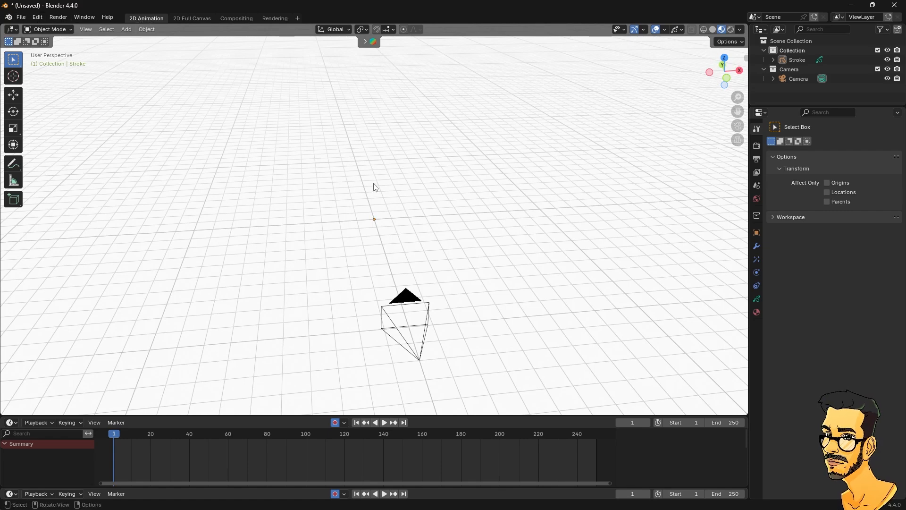
{"action": "middle_click_drag", "start_coordinate": [318, 192], "coordinate": [292, 221]}
{"action": "left_click", "coordinate": [733, 130]}
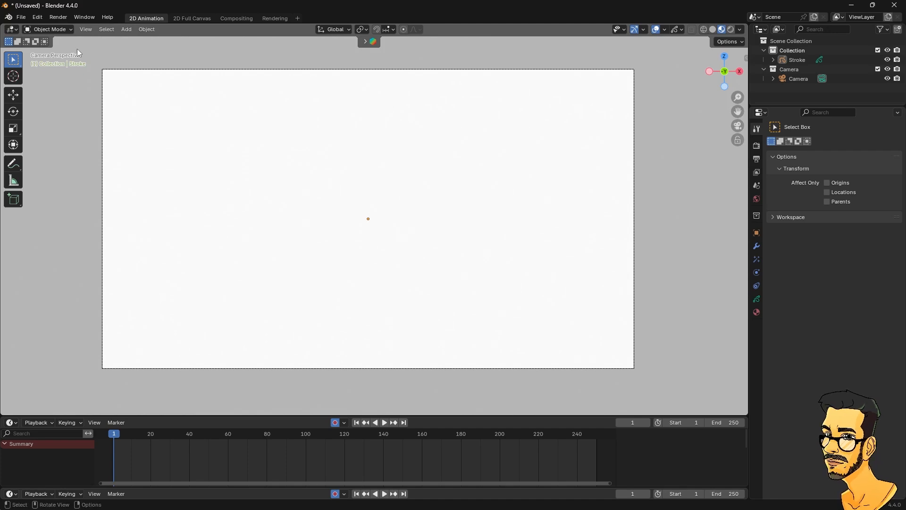
Step: Play the timeline briefly and leave the playhead on frame 2
{"action": "key", "text": "space"}
{"action": "left_click_drag", "start_coordinate": [120, 441], "coordinate": [117, 440]}
{"action": "key", "text": "space"}
Step: Add a cube mesh to the scene and try scaling it
{"action": "left_click", "coordinate": [90, 30]}
{"action": "mouse_move", "coordinate": [100, 30]}
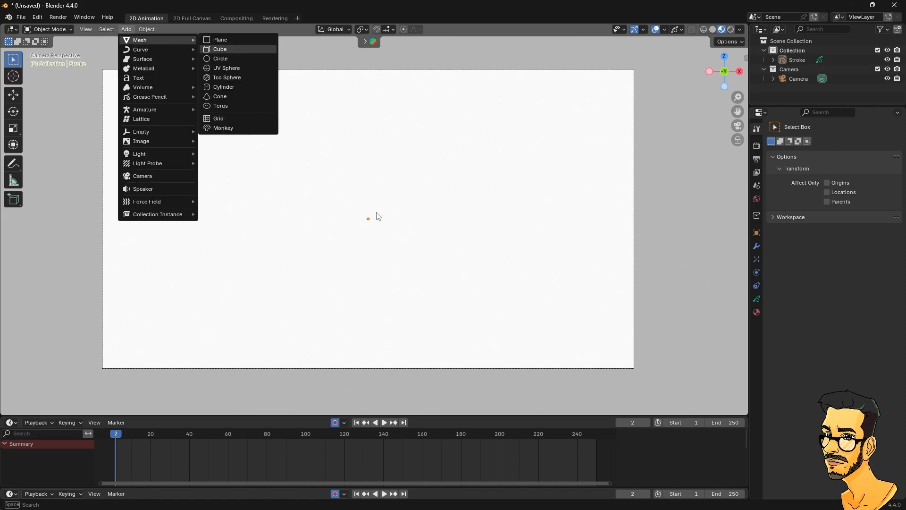
{"action": "left_click", "coordinate": [219, 50]}
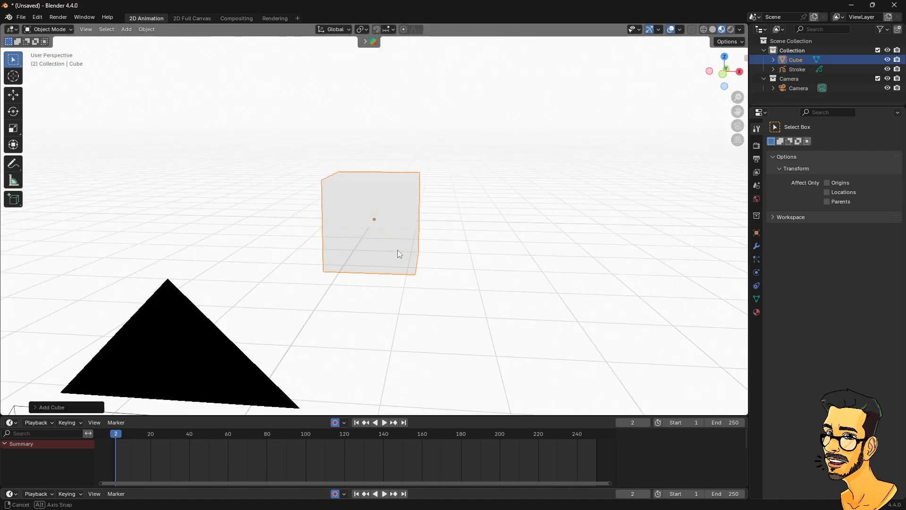
{"action": "middle_click_drag", "start_coordinate": [397, 254], "coordinate": [405, 234]}
{"action": "key", "text": "s"}
{"action": "key", "text": "Escape"}
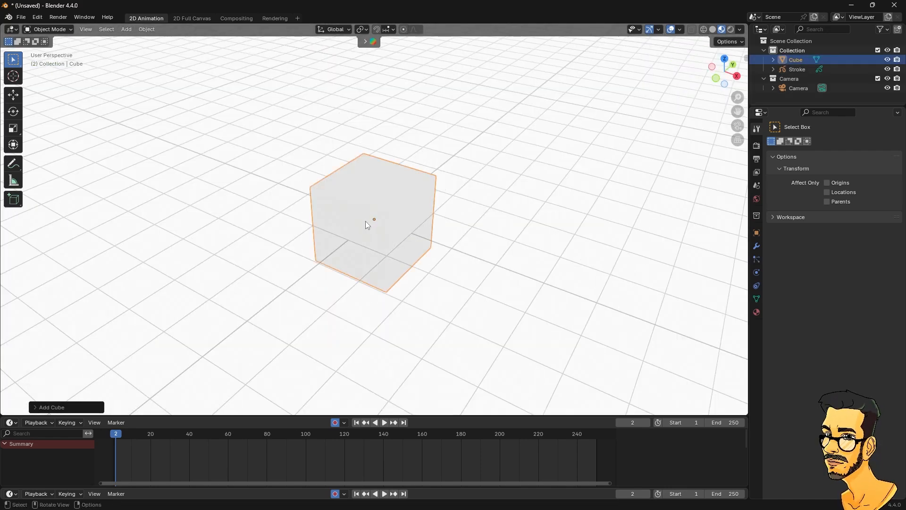
Step: Try extruding and moving the cube's top face in Edit Mode and return to Object Mode
{"action": "key", "text": "Tab"}
{"action": "key", "text": "alt+a"}
{"action": "left_click_drag", "start_coordinate": [293, 142], "coordinate": [491, 247]}
{"action": "key", "text": "e"}
{"action": "key", "text": "Escape"}
{"action": "key", "text": "Escape"}
{"action": "key", "text": "g"}
{"action": "key", "text": "Escape"}
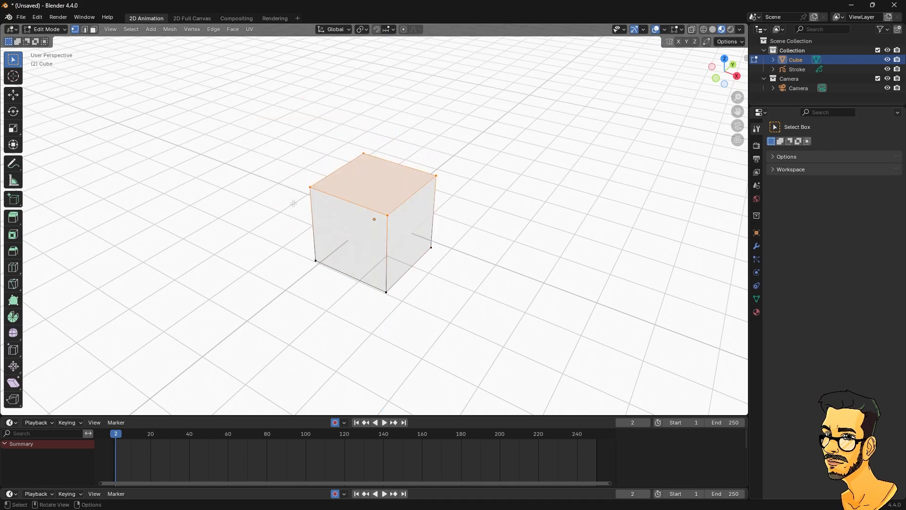
{"action": "key", "text": "Tab"}
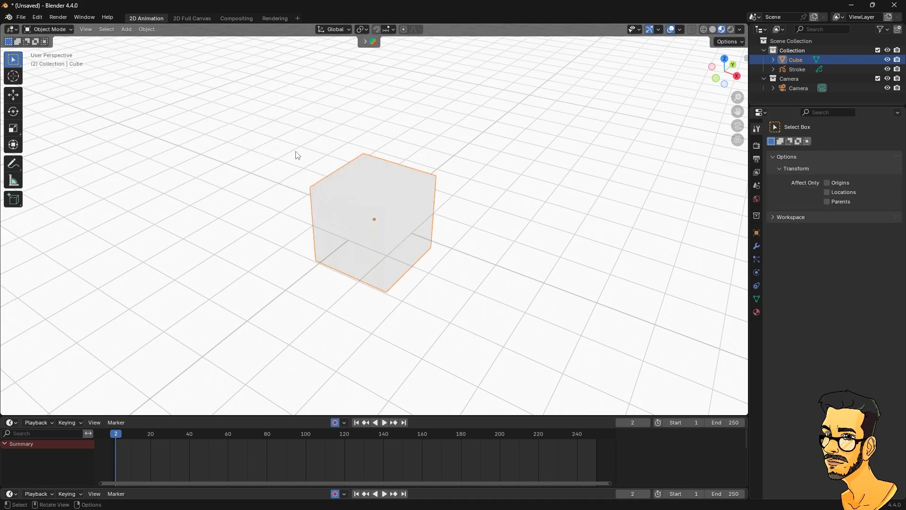
Step: Delete the cube and restore the full camera view
{"action": "key", "text": "Delete"}
{"action": "left_click", "coordinate": [738, 127]}
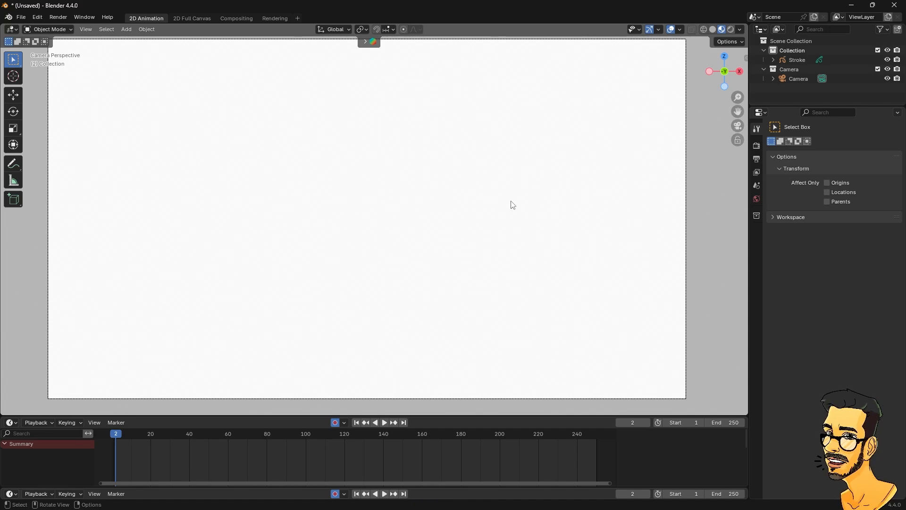
{"action": "scroll", "coordinate": [422, 235], "scroll_direction": "down", "scroll_amount": 1}
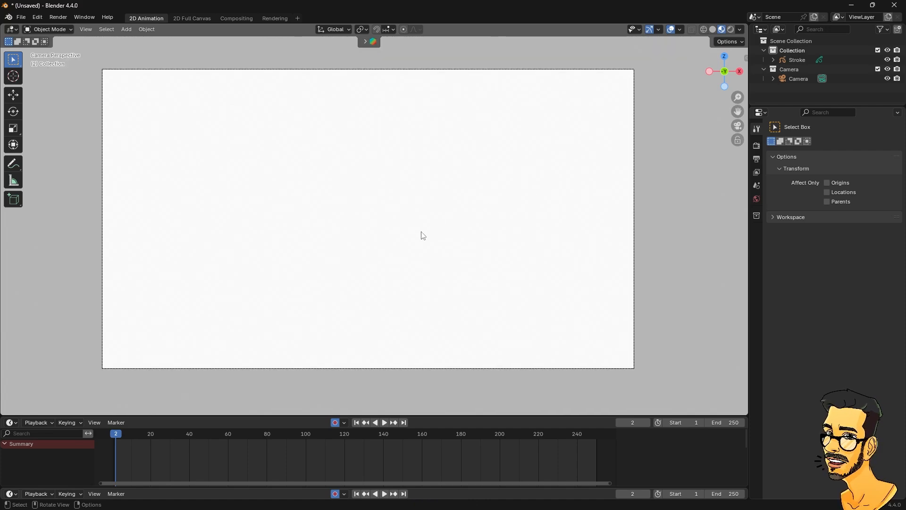
Step: Add a single-bone armature and move it to the lower left of the canvas centre
{"action": "left_click", "coordinate": [126, 29]}
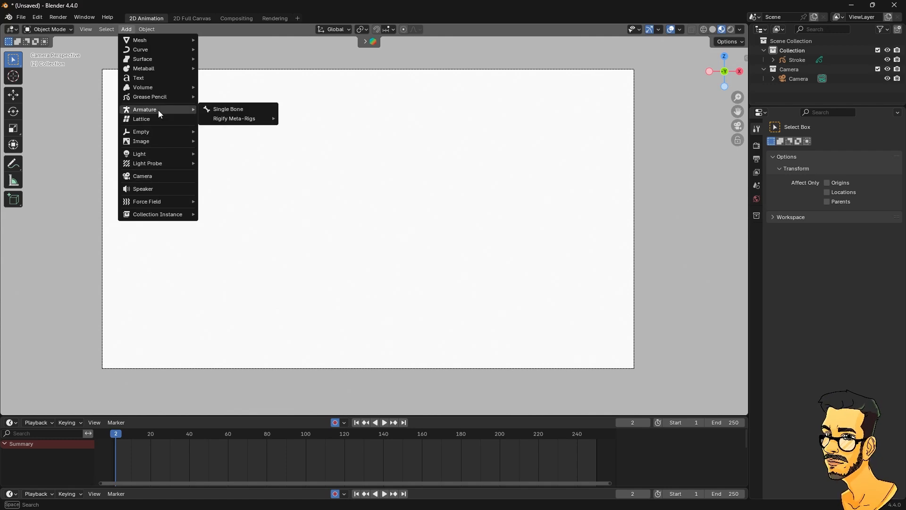
{"action": "left_click", "coordinate": [242, 109]}
{"action": "left_click_drag", "start_coordinate": [312, 283], "coordinate": [314, 292]}
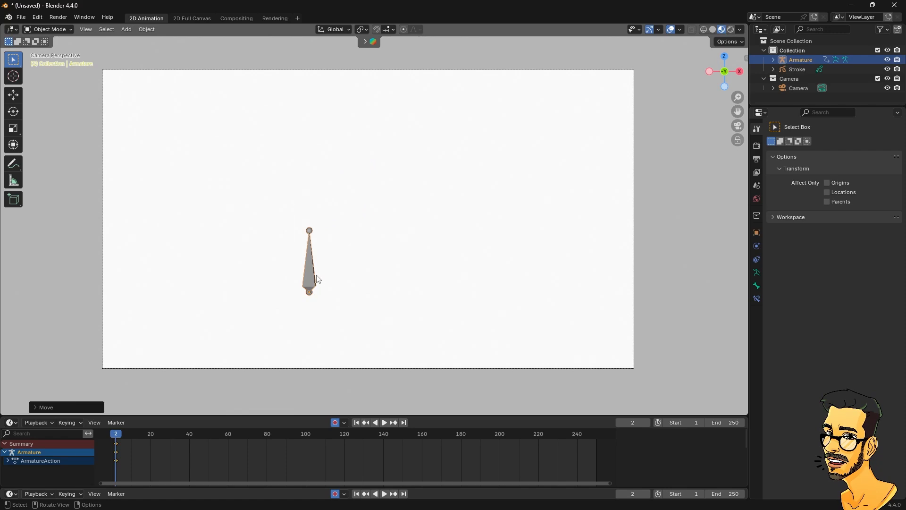
{"action": "left_click", "coordinate": [311, 277]}
{"action": "key", "text": "g"}
{"action": "right_click", "coordinate": [340, 212]}
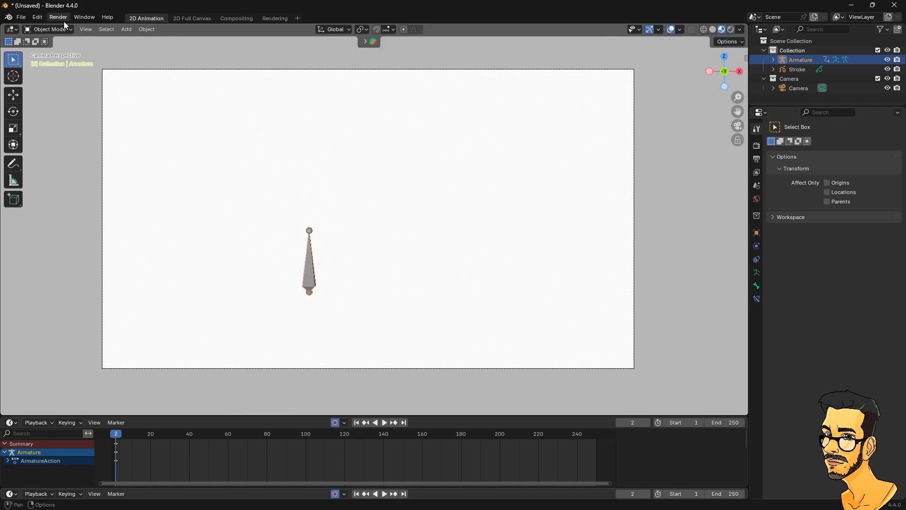
Step: Try moving and rotating the bone in Pose Mode and switch back to Object Mode
{"action": "left_click", "coordinate": [54, 29]}
{"action": "left_click", "coordinate": [50, 61]}
{"action": "left_click", "coordinate": [309, 264]}
{"action": "key", "text": "g"}
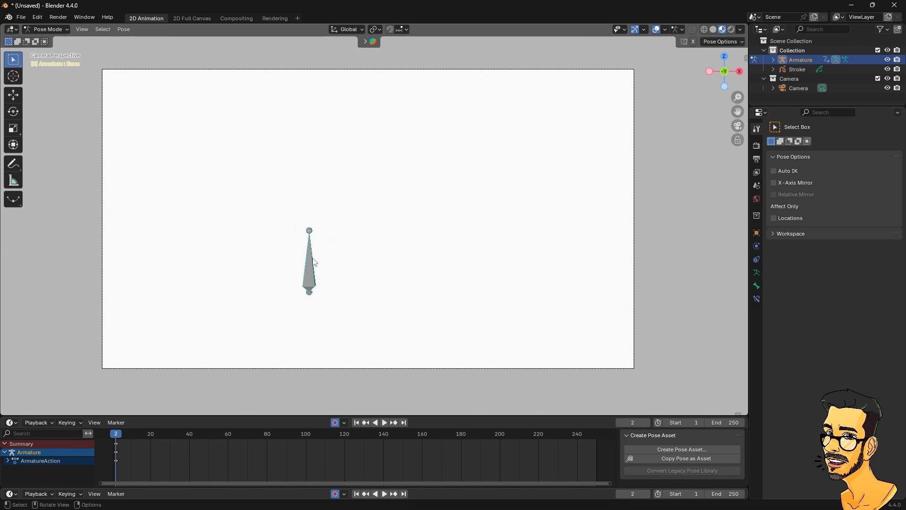
{"action": "key", "text": "r"}
{"action": "right_click", "coordinate": [336, 216]}
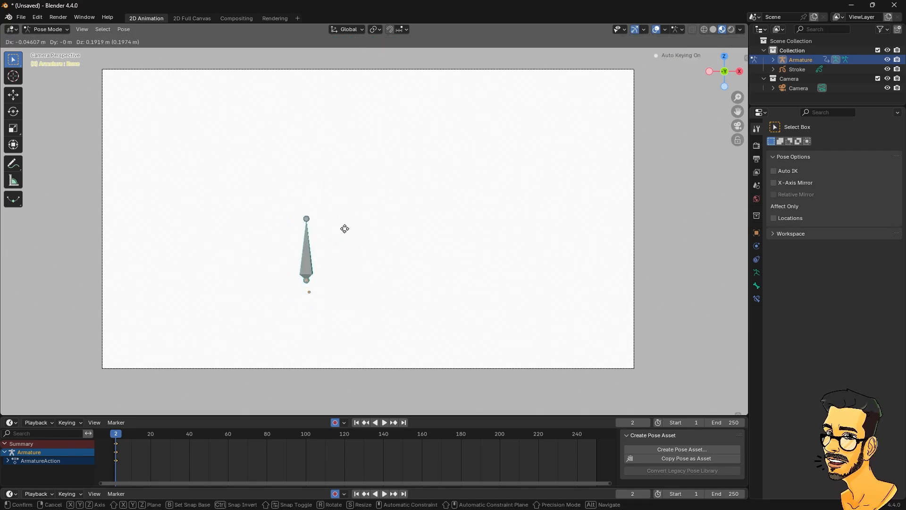
{"action": "key", "text": "g"}
{"action": "right_click", "coordinate": [265, 176]}
{"action": "left_click", "coordinate": [45, 29]}
{"action": "left_click", "coordinate": [48, 41]}
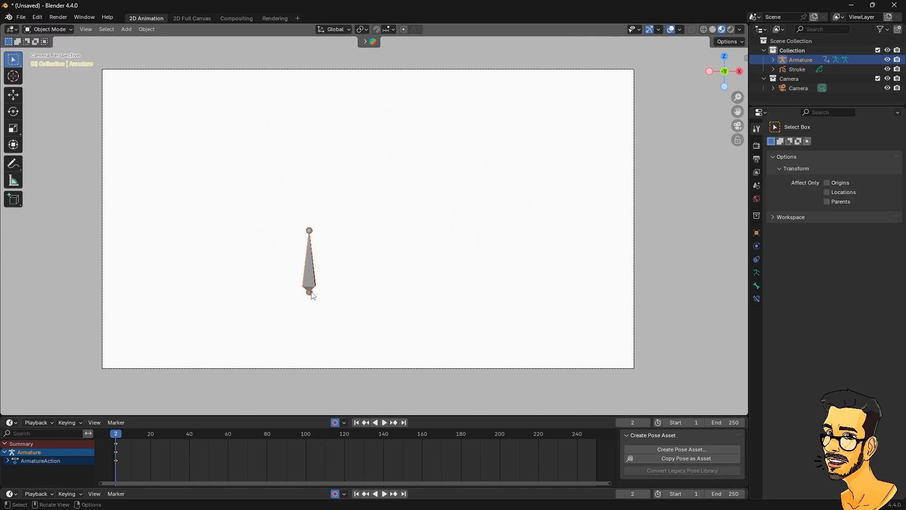
Step: In Edit Mode, move the bone to the canvas's upper part and rotate it to slope down to the right
{"action": "key", "text": "Tab"}
{"action": "left_click", "coordinate": [309, 229]}
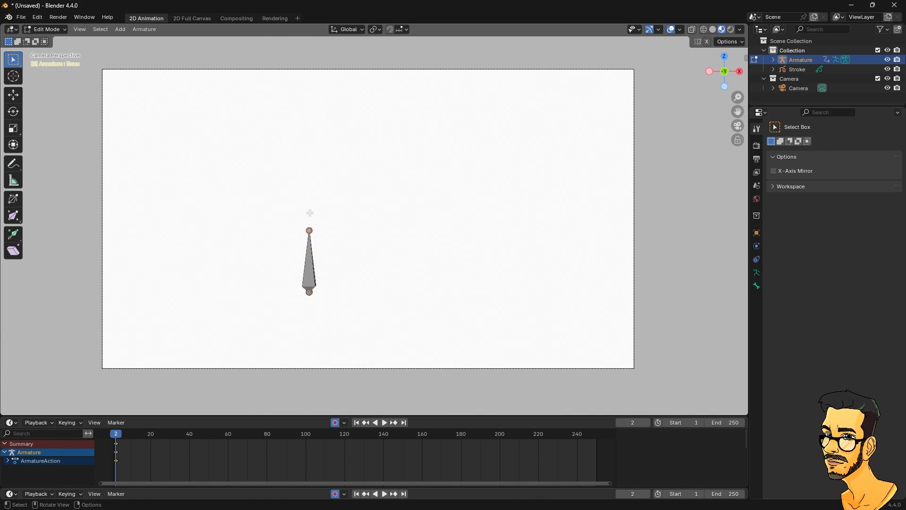
{"action": "left_click", "coordinate": [307, 261]}
{"action": "key", "text": "g"}
{"action": "left_click", "coordinate": [305, 149]}
{"action": "key", "text": "r"}
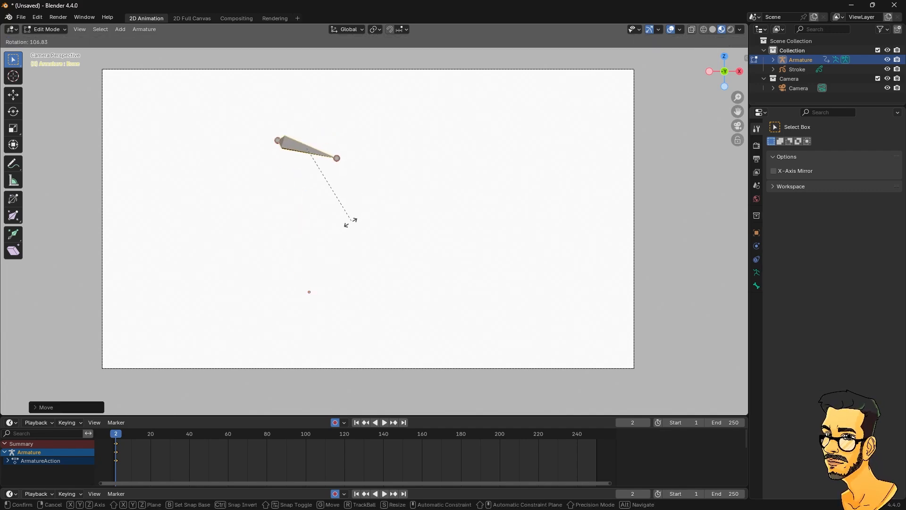
{"action": "left_click", "coordinate": [326, 195]}
{"action": "key", "text": "g"}
{"action": "left_click", "coordinate": [348, 188]}
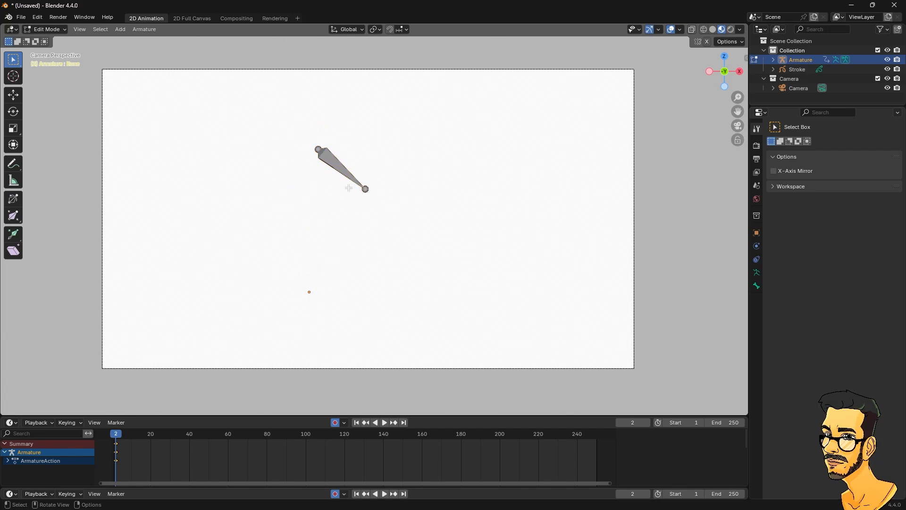
Step: Extrude a forearm bone, a short hand bone and three small finger bones from the lower end of the existing bone
{"action": "key", "text": "e"}
{"action": "left_click", "coordinate": [411, 232]}
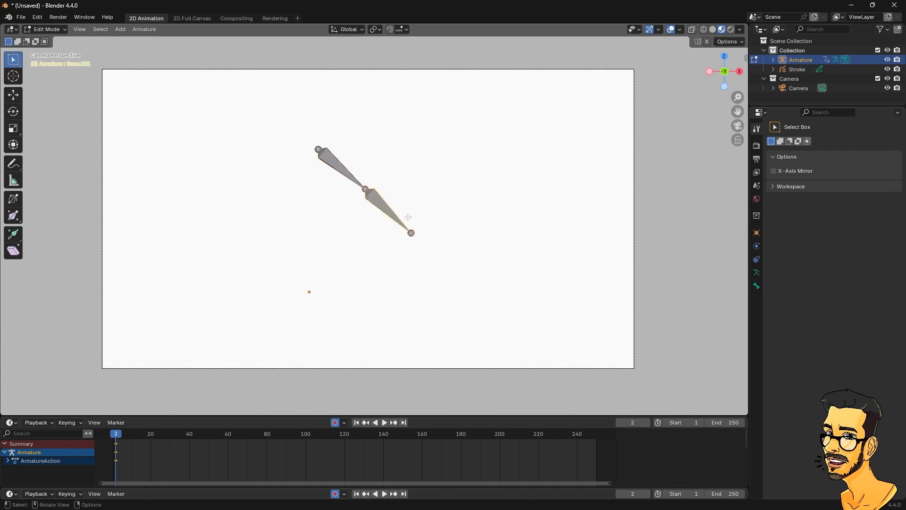
{"action": "key", "text": "e"}
{"action": "left_click", "coordinate": [425, 248]}
{"action": "key", "text": "e"}
{"action": "left_click", "coordinate": [425, 264]}
{"action": "key", "text": "e"}
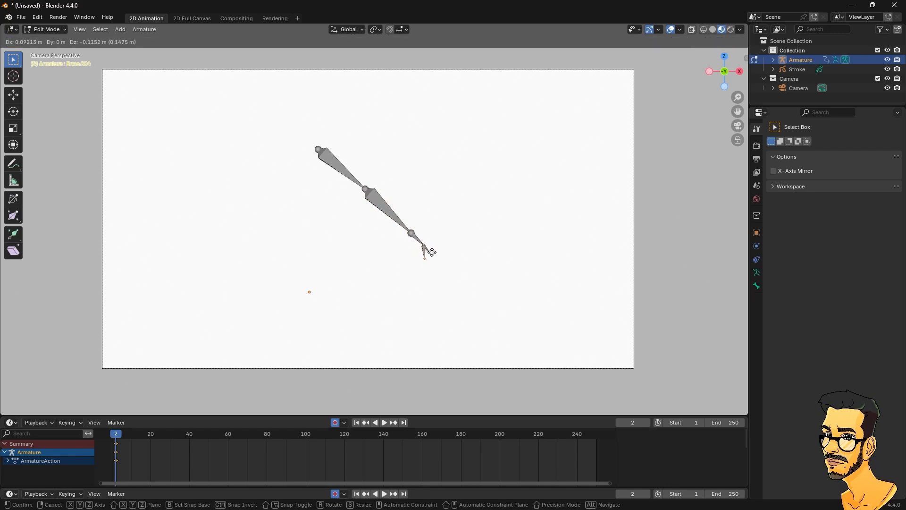
{"action": "left_click", "coordinate": [420, 245]}
{"action": "key", "text": "e"}
{"action": "left_click", "coordinate": [438, 247]}
Step: Switch to Pose Mode and try rotating the forearm and upper-arm bones
{"action": "left_click", "coordinate": [46, 29]}
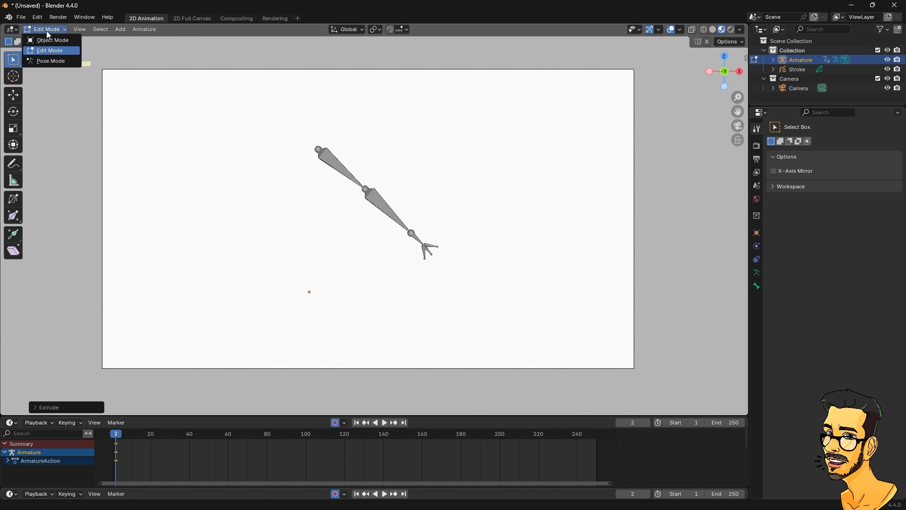
{"action": "left_click", "coordinate": [49, 61]}
{"action": "left_click", "coordinate": [390, 211]}
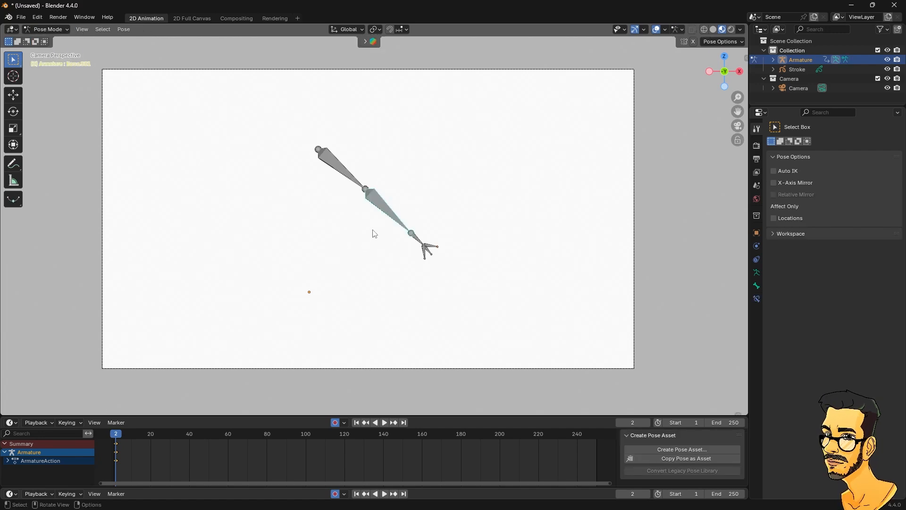
{"action": "key", "text": "r"}
{"action": "key", "text": "Escape"}
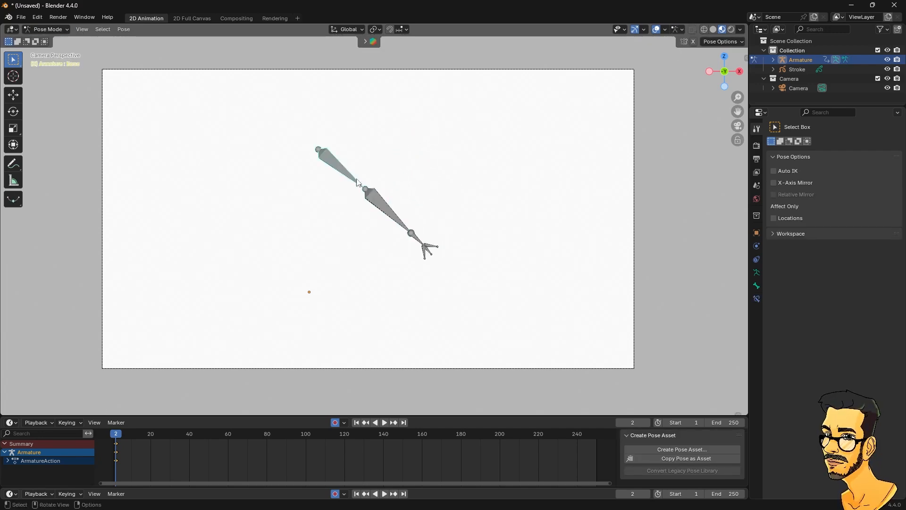
{"action": "key", "text": "r"}
{"action": "key", "text": "Escape"}
{"action": "left_click", "coordinate": [389, 212]}
{"action": "key", "text": "r"}
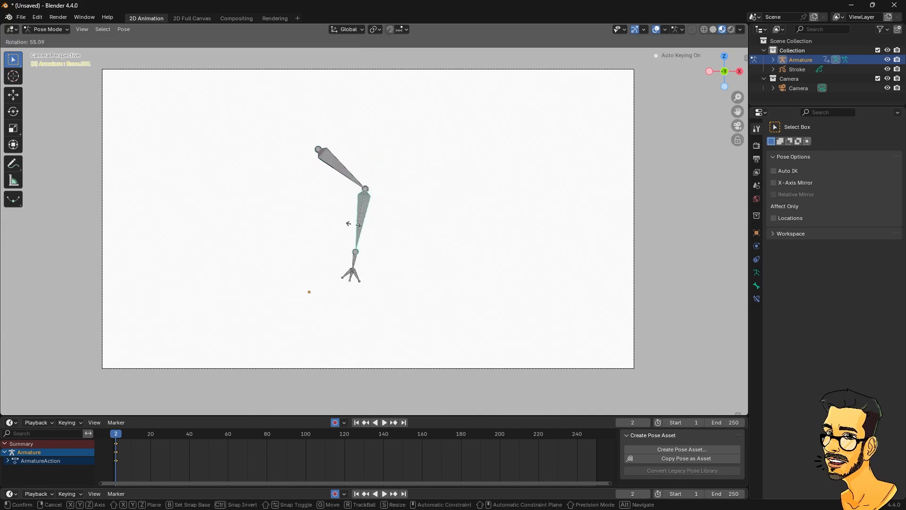
Step: Try rotating the upper-arm bone and swinging the forearm bone upward around the elbow
{"action": "left_click", "coordinate": [349, 183]}
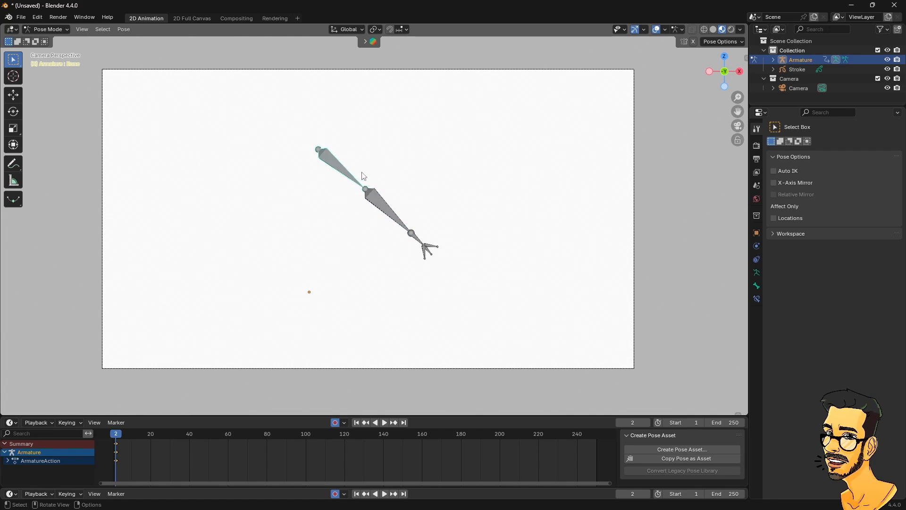
{"action": "key", "text": "r"}
{"action": "right_click", "coordinate": [351, 161]}
{"action": "left_click", "coordinate": [389, 213]}
{"action": "key", "text": "r"}
{"action": "right_click", "coordinate": [386, 203]}
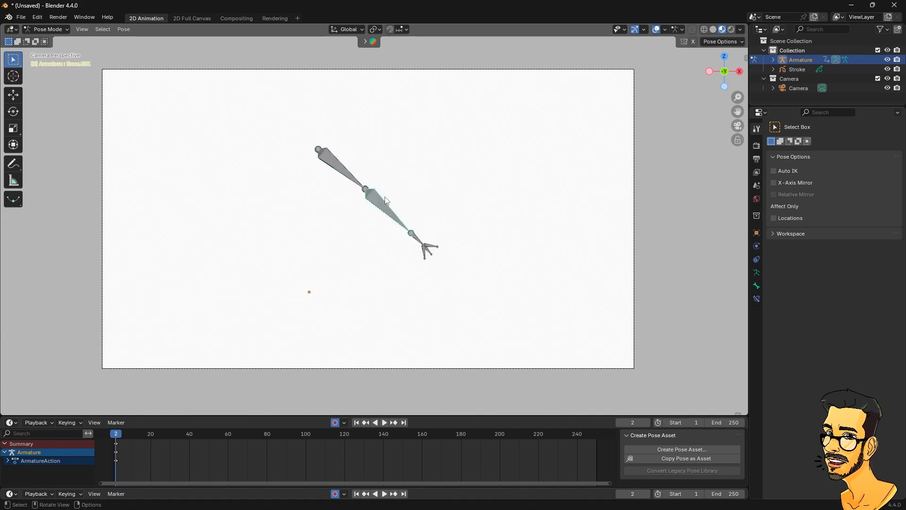
{"action": "key", "text": "r"}
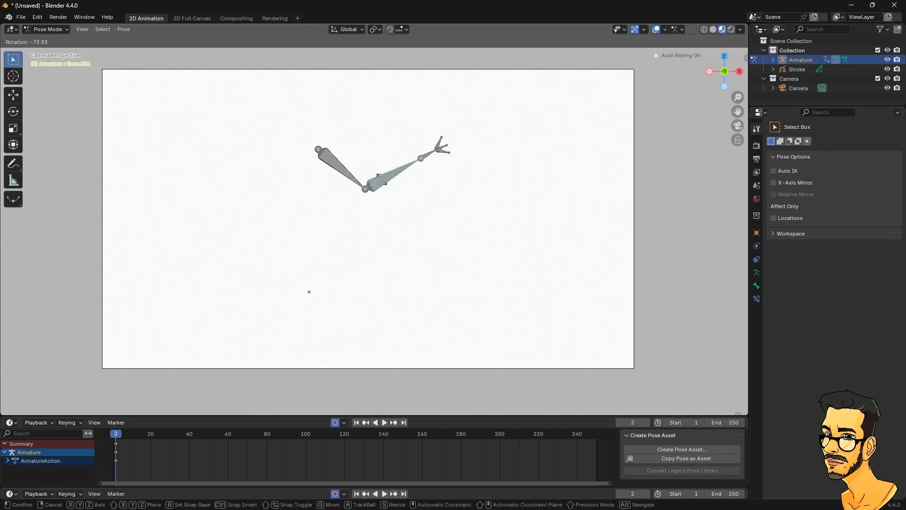
{"action": "right_click", "coordinate": [326, 176]}
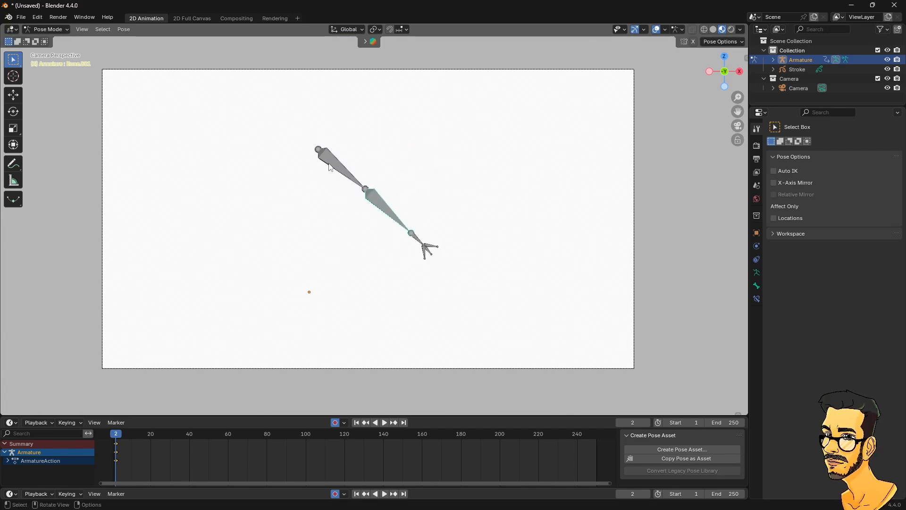
{"action": "key", "text": "r"}
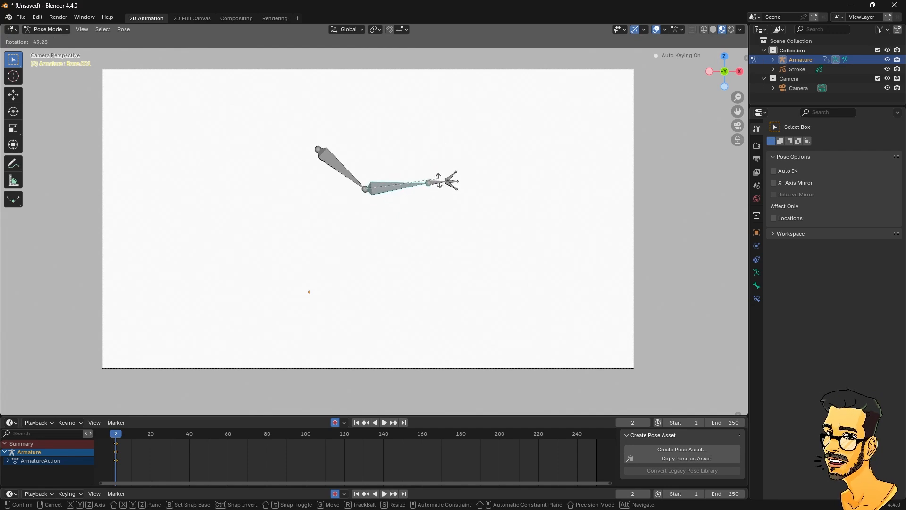
{"action": "right_click", "coordinate": [439, 177]}
Step: Try rotating the hand bone around the wrist and one of the larger arm bones
{"action": "key", "text": "r"}
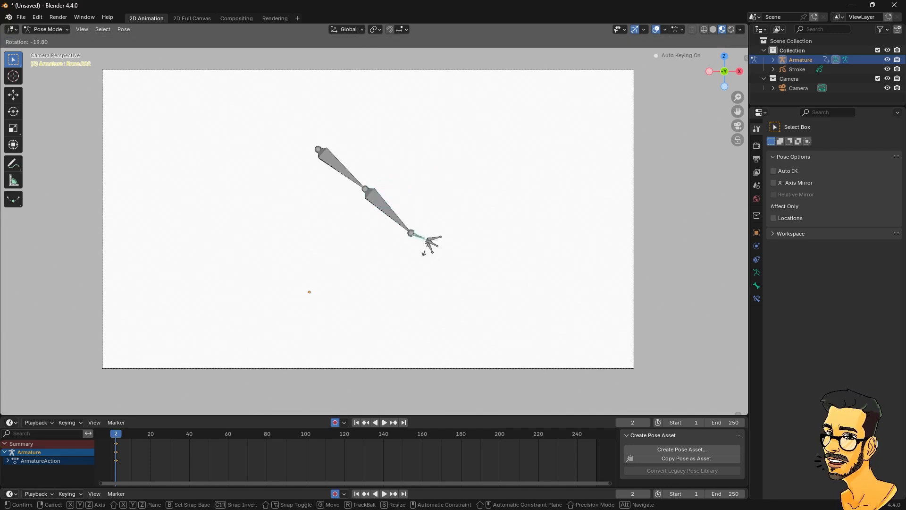
{"action": "right_click", "coordinate": [440, 244]}
{"action": "key", "text": "r"}
{"action": "right_click", "coordinate": [442, 241]}
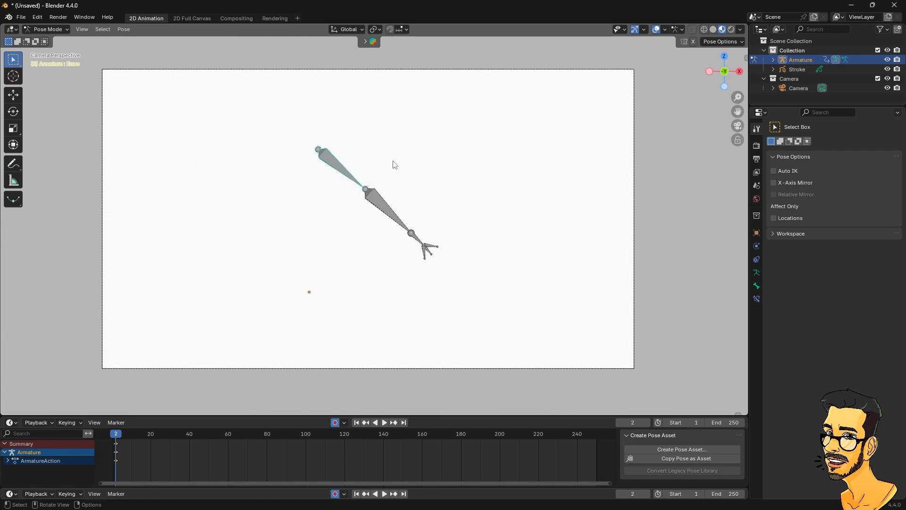
{"action": "left_click", "coordinate": [372, 207]}
{"action": "key", "text": "r"}
{"action": "right_click", "coordinate": [338, 159]}
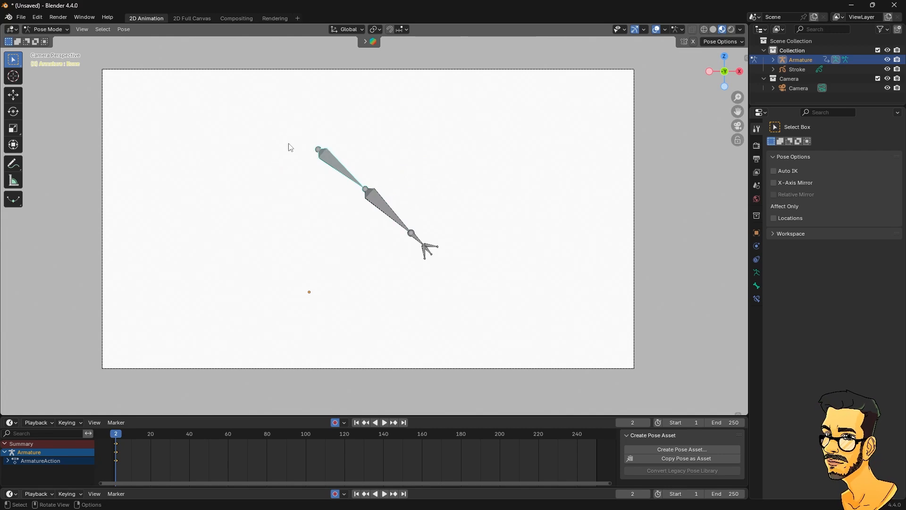
Step: In Edit Mode, extrude shoulder, spine, hip, thigh and shin bones from the arm's top joint down to the canvas's lower edge
{"action": "key", "text": "Tab"}
{"action": "left_click", "coordinate": [318, 149]}
{"action": "key", "text": "e"}
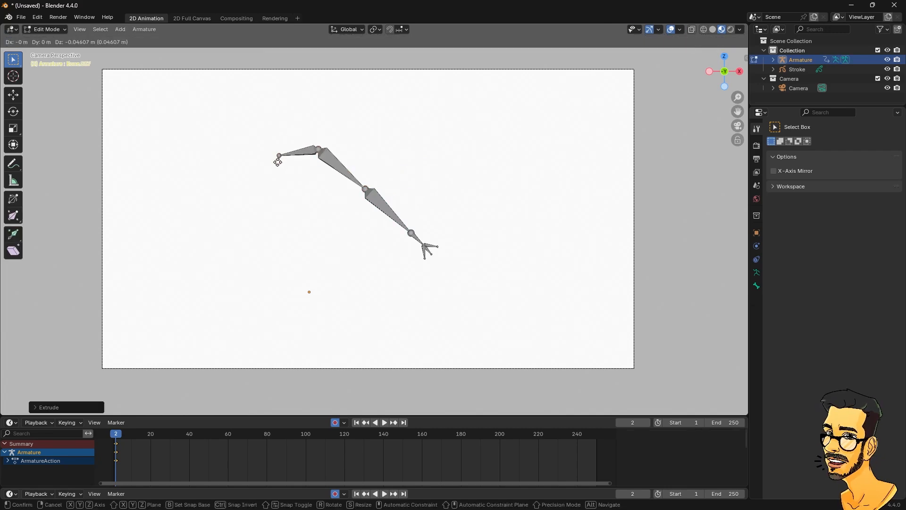
{"action": "left_click", "coordinate": [276, 235]}
{"action": "left_click", "coordinate": [307, 258]}
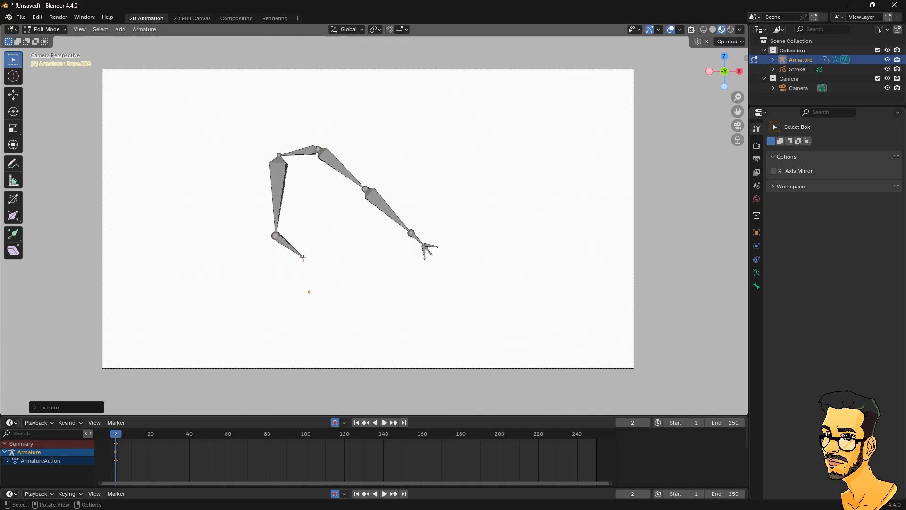
{"action": "key", "text": "e"}
{"action": "left_click", "coordinate": [312, 312]}
{"action": "key", "text": "e"}
{"action": "left_click", "coordinate": [316, 370]}
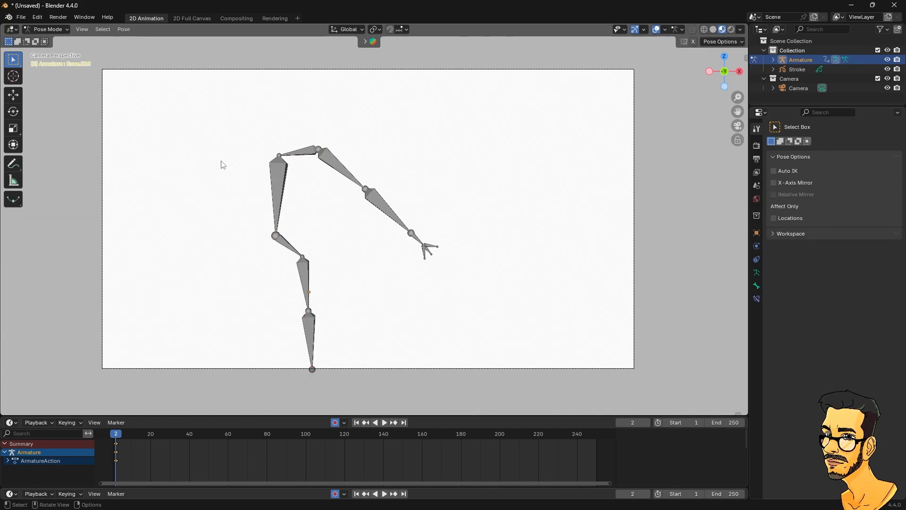
Step: In Pose Mode, try rotating the hip and thigh bones, and rotate the shin bone so it points down to the left
{"action": "left_click", "coordinate": [280, 187]}
{"action": "key", "text": "ctrl+Tab"}
{"action": "left_click", "coordinate": [290, 244]}
{"action": "key", "text": "r"}
{"action": "right_click", "coordinate": [315, 291]}
{"action": "left_click", "coordinate": [306, 288]}
{"action": "key", "text": "r"}
{"action": "right_click", "coordinate": [358, 299]}
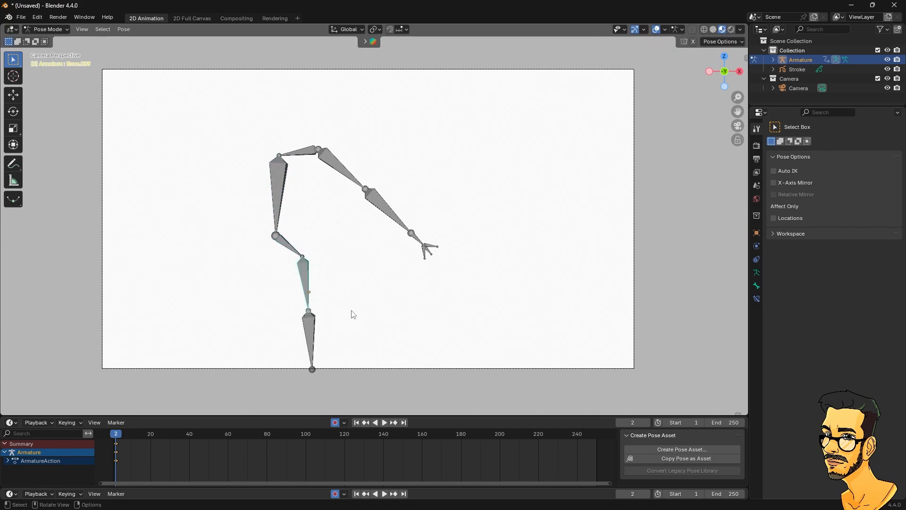
{"action": "key", "text": "r"}
{"action": "left_click", "coordinate": [236, 347]}
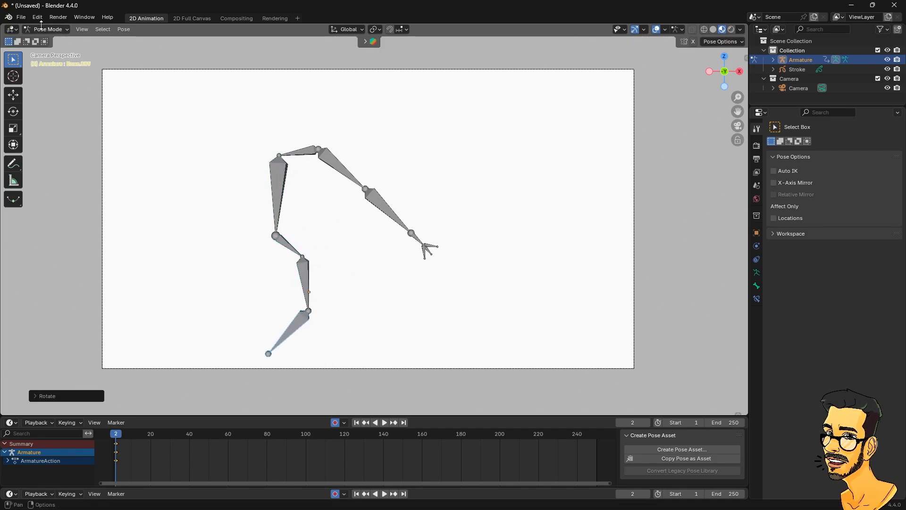
Step: Return to Object Mode and delete the whole armature
{"action": "left_click", "coordinate": [44, 30]}
{"action": "left_click", "coordinate": [50, 41]}
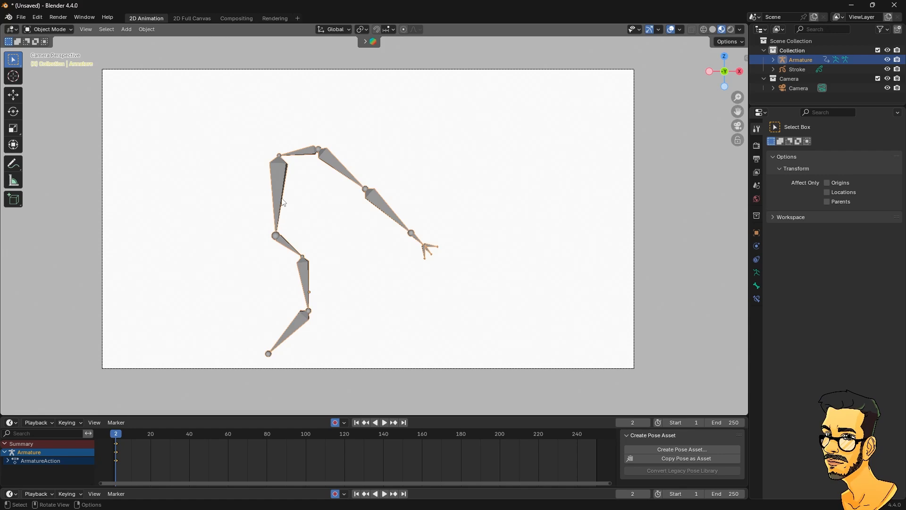
{"action": "key", "text": "Delete"}
Step: Add a Rigify human meta-rig to the scene
{"action": "left_click", "coordinate": [146, 30]}
{"action": "mouse_move", "coordinate": [126, 30]}
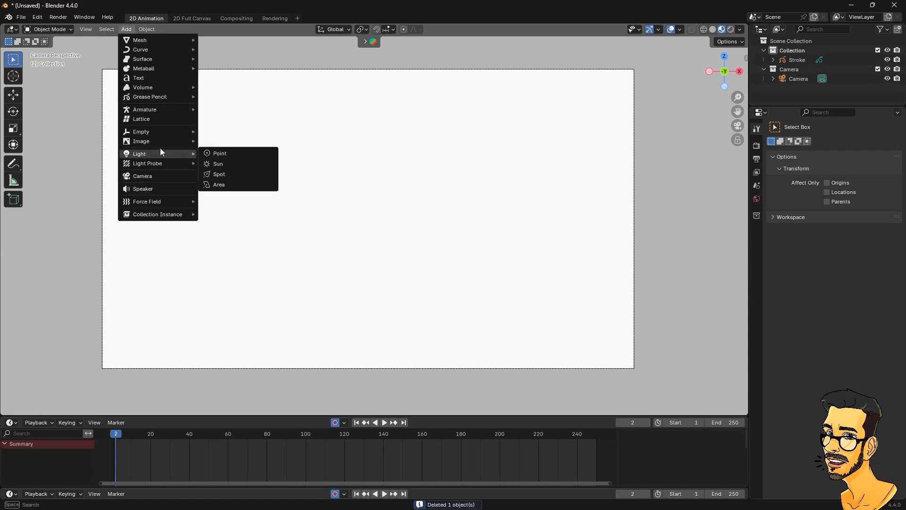
{"action": "left_click", "coordinate": [126, 30]}
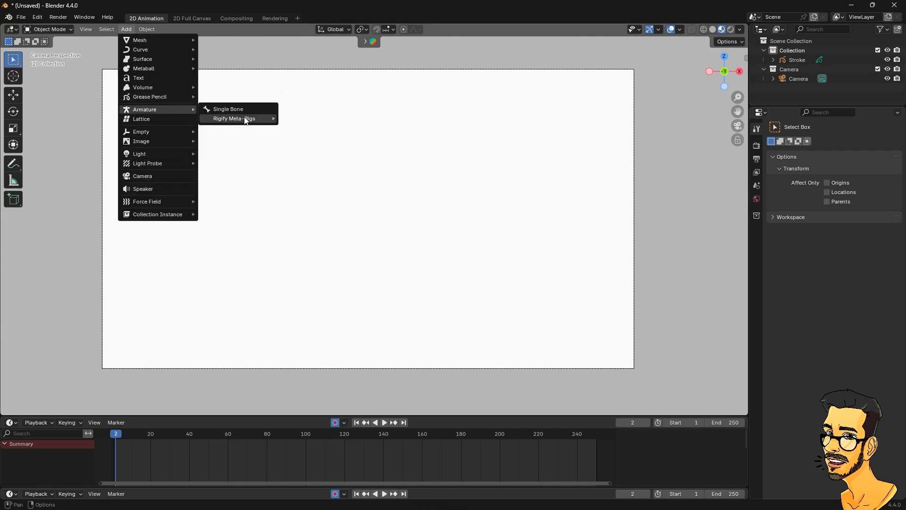
{"action": "mouse_move", "coordinate": [246, 121]}
{"action": "left_click", "coordinate": [310, 120]}
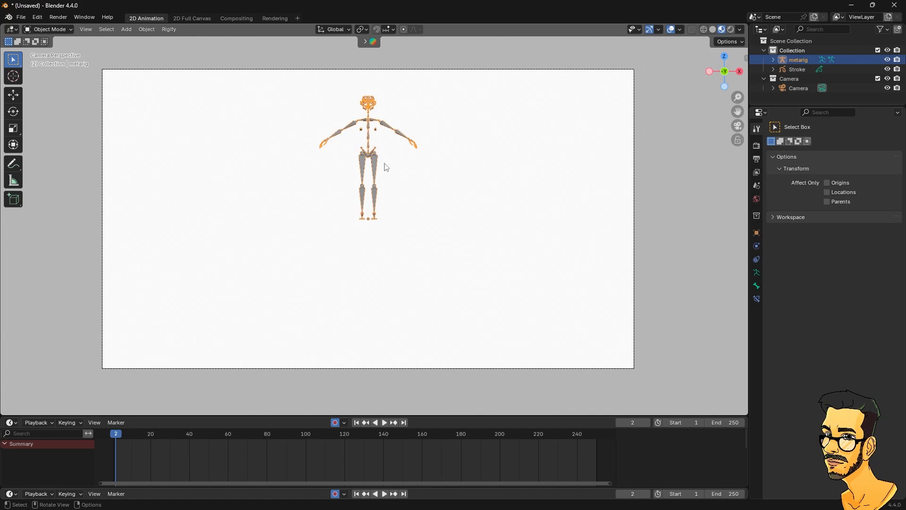
Step: Move the meta-rig down, scale it up and reposition it near the centre of the canvas
{"action": "key", "text": "g"}
{"action": "left_click", "coordinate": [366, 253]}
{"action": "key", "text": "s"}
{"action": "left_click", "coordinate": [405, 193]}
{"action": "key", "text": "g"}
{"action": "left_click", "coordinate": [383, 218]}
Step: View the meta-rig in 3D, try rotating its bones in Edit Mode, and restore the camera view
{"action": "middle_click_drag", "start_coordinate": [367, 216], "coordinate": [362, 169]}
{"action": "left_click", "coordinate": [368, 179]}
{"action": "left_click", "coordinate": [389, 140]}
{"action": "key", "text": "Tab"}
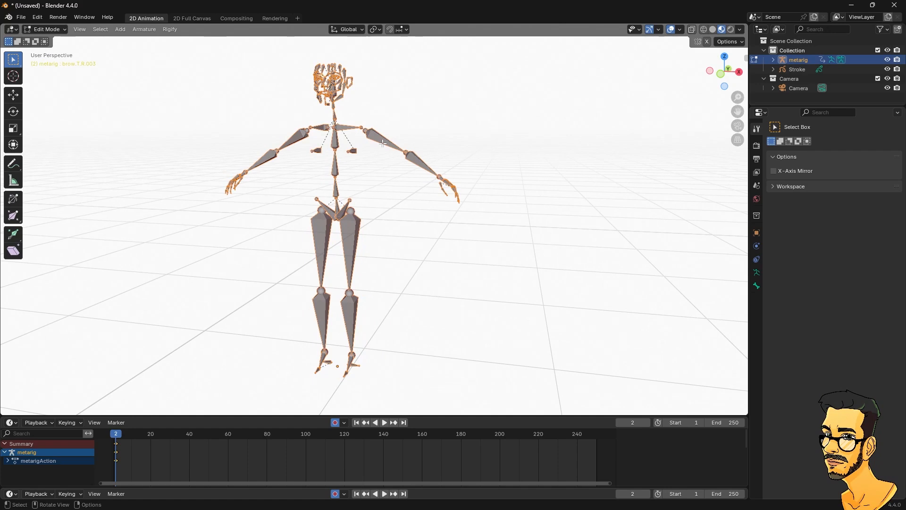
{"action": "key", "text": "r"}
{"action": "right_click", "coordinate": [405, 127]}
{"action": "key", "text": "Tab"}
{"action": "left_click", "coordinate": [738, 125]}
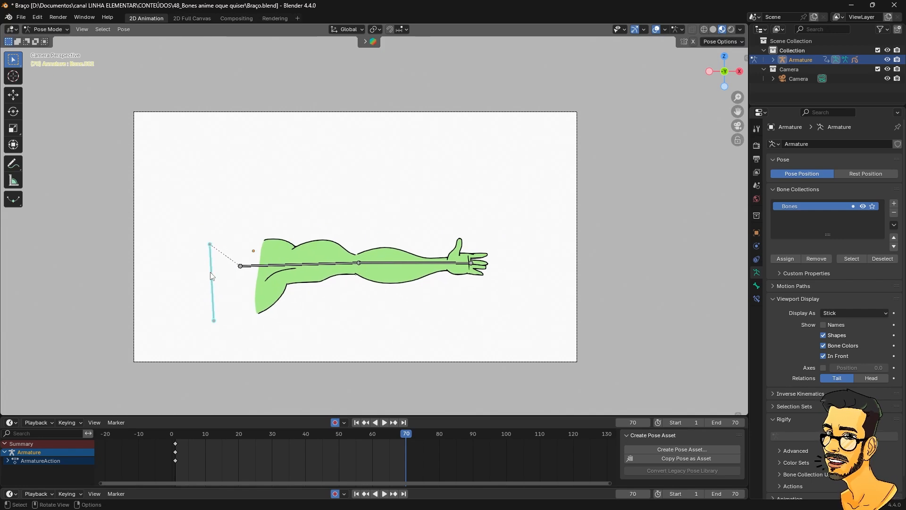
Step: Try moving the vertical root bone beside the green arm and rotating the upper-arm bone
{"action": "key", "text": "g"}
{"action": "key", "text": "Escape"}
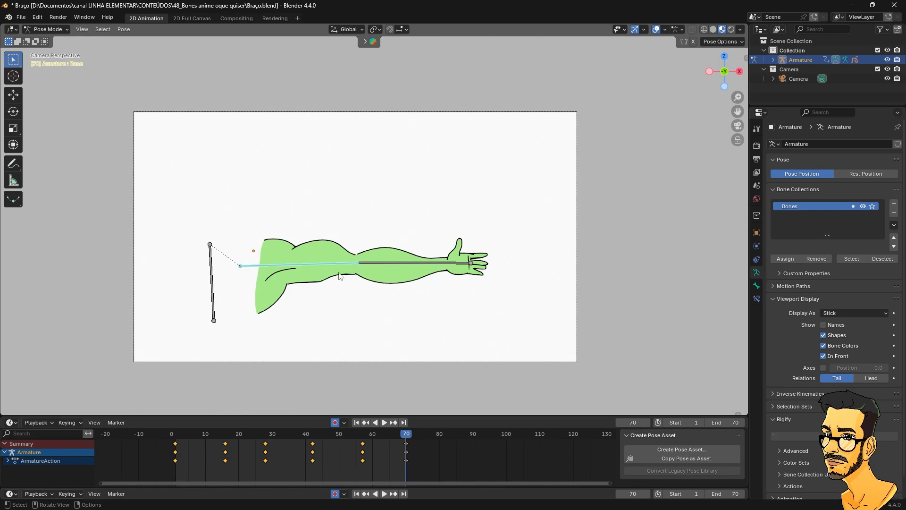
{"action": "key", "text": "r"}
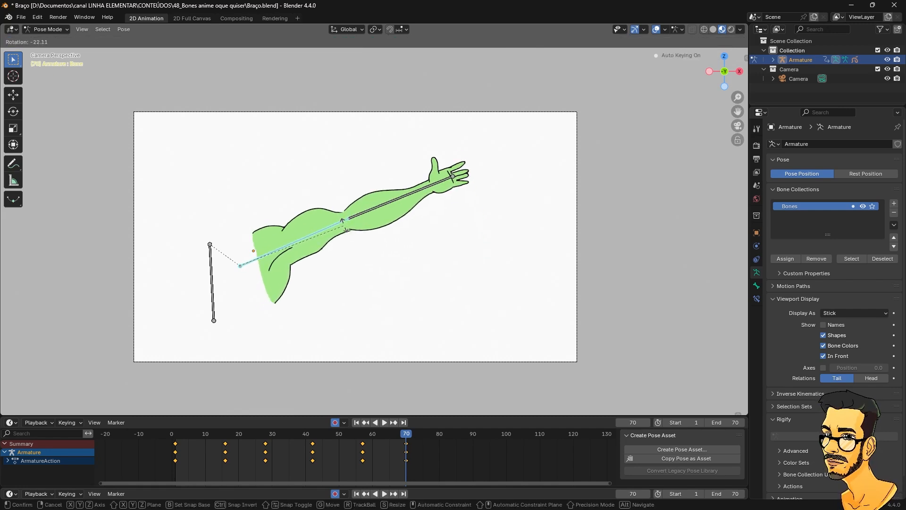
{"action": "left_click", "coordinate": [342, 262]}
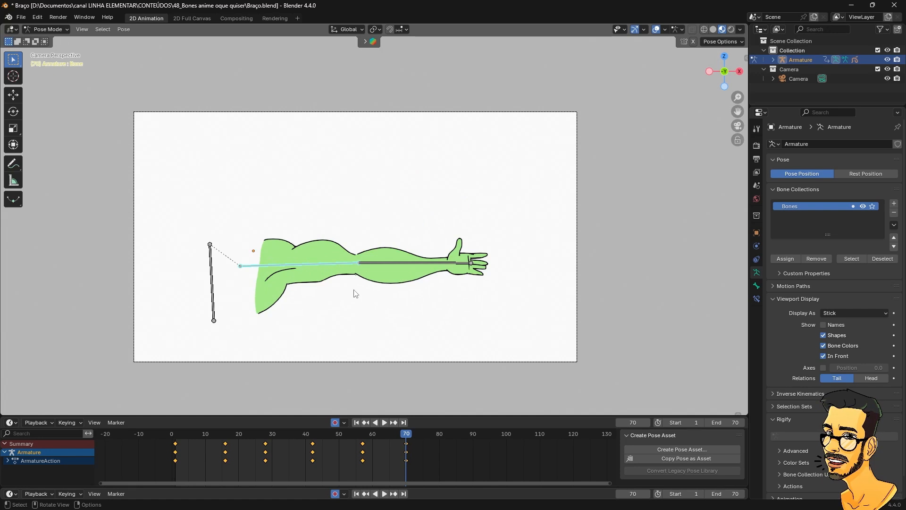
Step: Try rotating the green arm's forearm bone around the elbow and its hand bone around the wrist
{"action": "left_click", "coordinate": [404, 262]}
{"action": "key", "text": "r"}
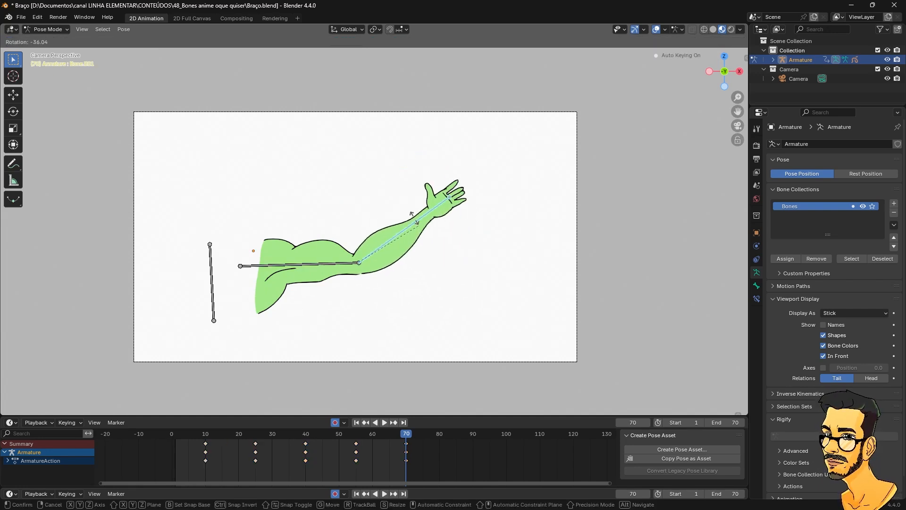
{"action": "left_click", "coordinate": [477, 258]}
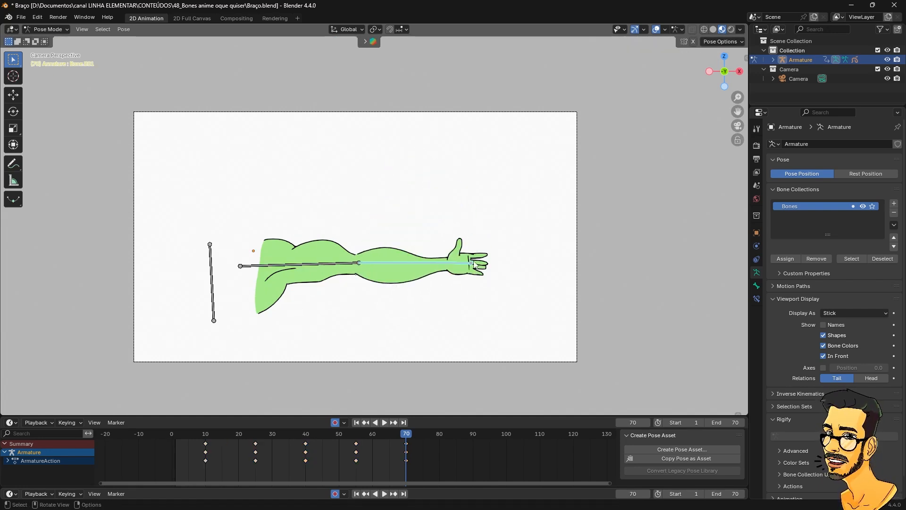
{"action": "key", "text": "r"}
{"action": "key", "text": "Escape"}
{"action": "key", "text": "r"}
{"action": "key", "text": "Escape"}
{"action": "key", "text": "r"}
{"action": "key", "text": "Escape"}
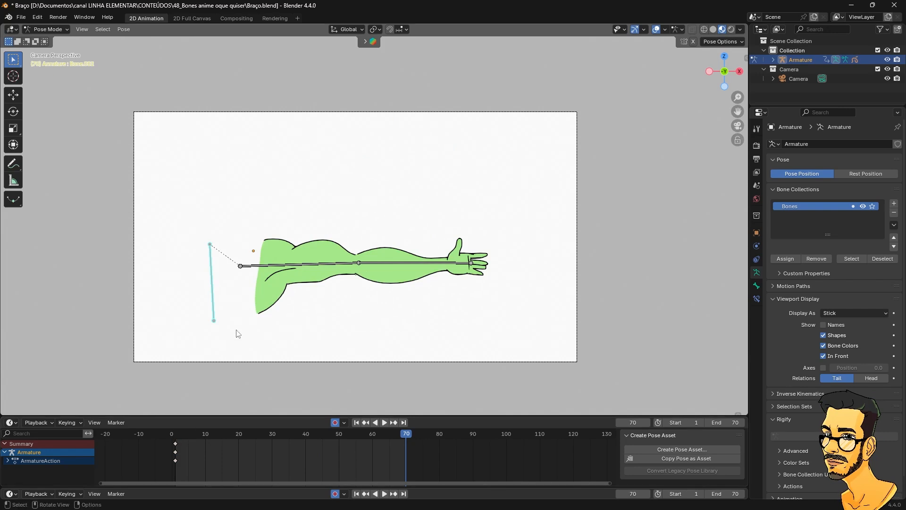
Step: Try moving the whole green arm with its vertical root bone, and try rotating that root bone
{"action": "key", "text": "g"}
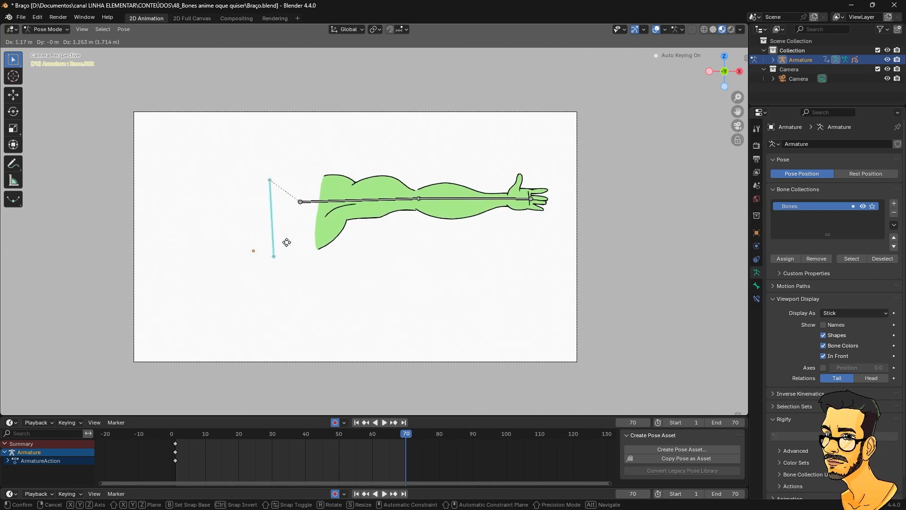
{"action": "left_click", "coordinate": [291, 261]}
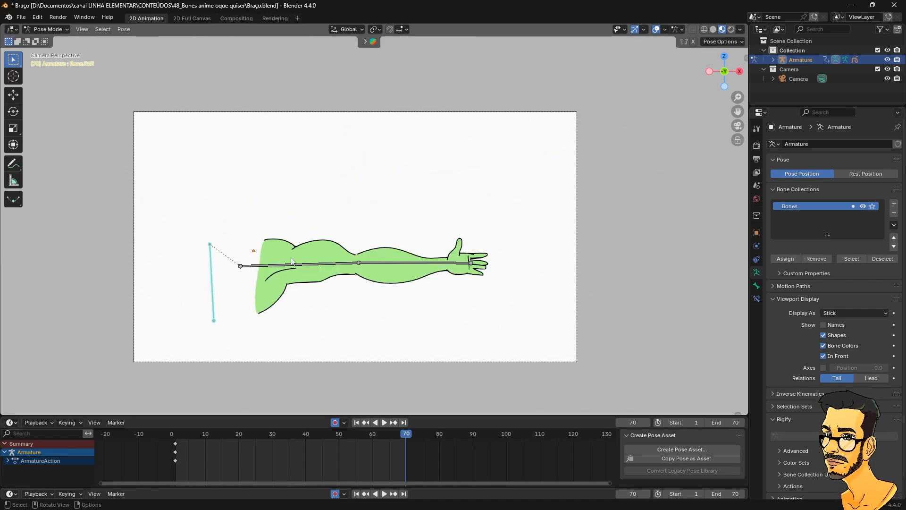
{"action": "key", "text": "r"}
{"action": "right_click", "coordinate": [268, 288]}
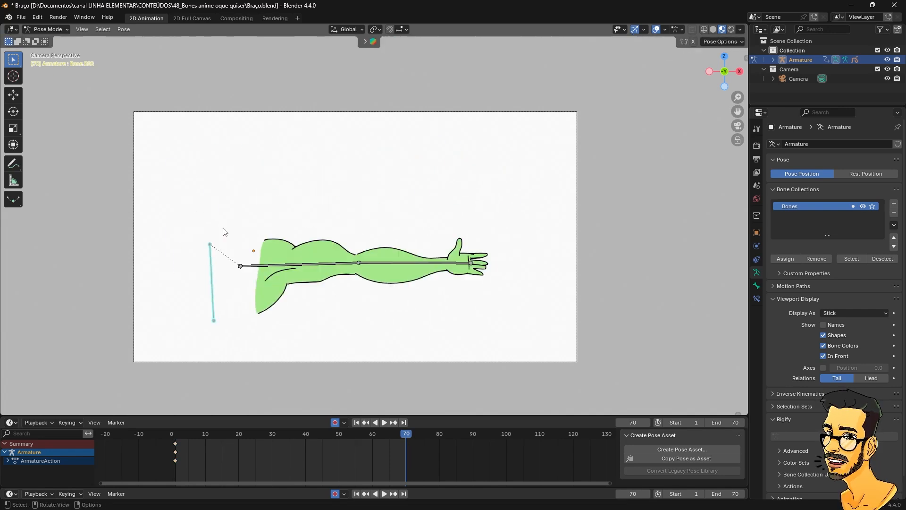
{"action": "key", "text": "r"}
{"action": "right_click", "coordinate": [353, 270]}
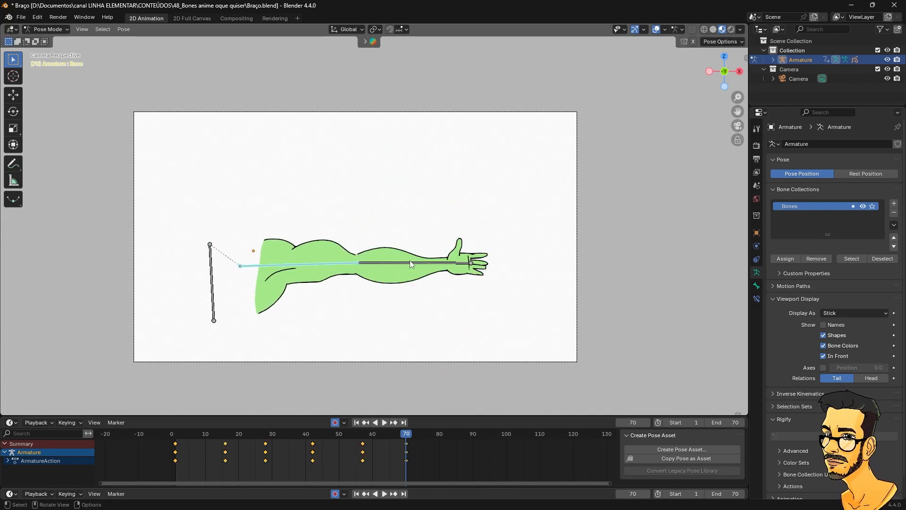
Step: Try rotating the forearm bone, and select the root, upper-arm and forearm bones during playback to compare their keyframes
{"action": "left_click", "coordinate": [411, 263]}
{"action": "key", "text": "r"}
{"action": "right_click", "coordinate": [398, 263]}
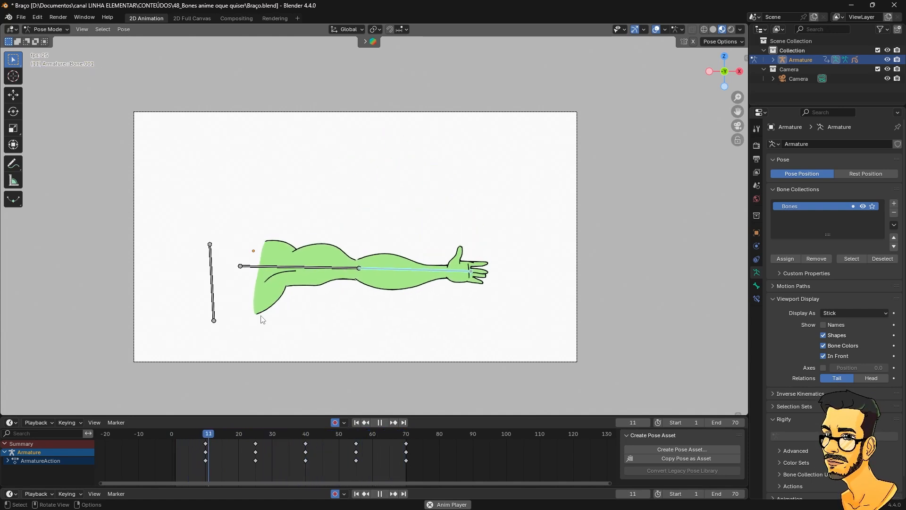
{"action": "left_click", "coordinate": [216, 306]}
{"action": "left_click", "coordinate": [310, 267]}
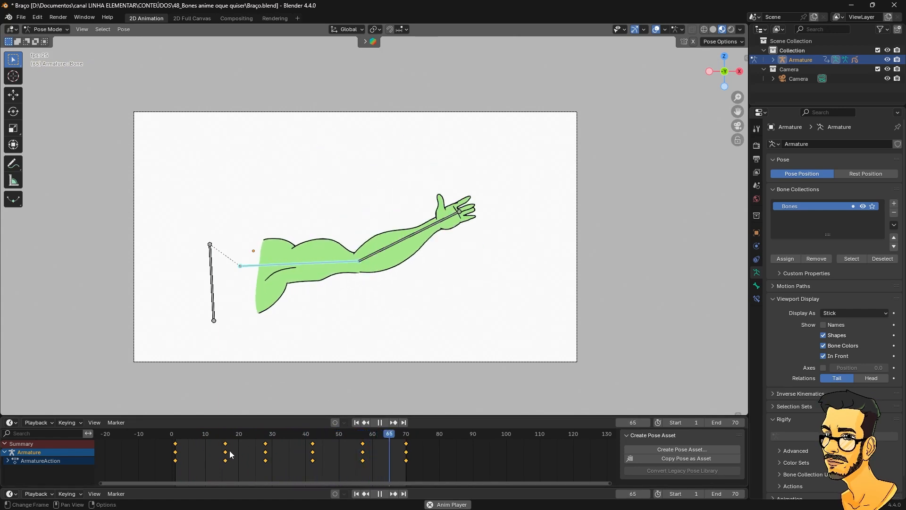
{"action": "left_click", "coordinate": [393, 262]}
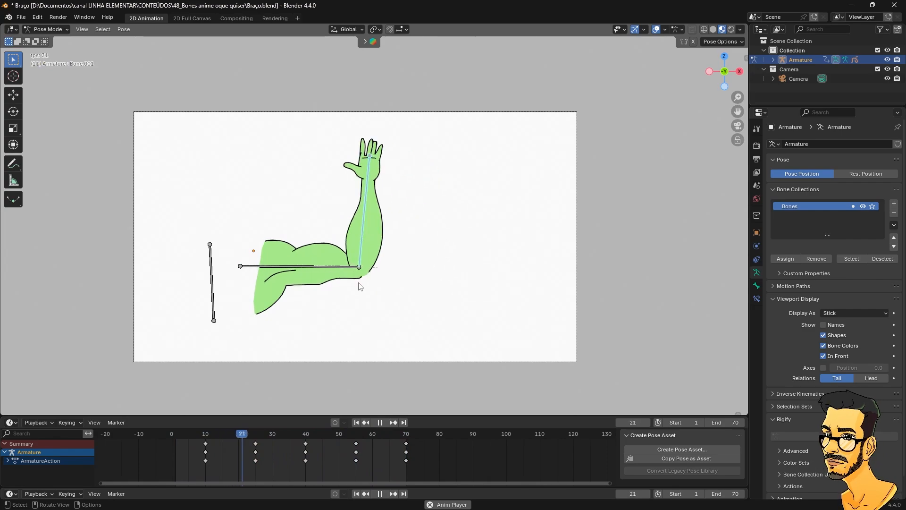
Step: Examine the playing arm animation and its bones from several 3D angles, and restore the camera view
{"action": "middle_click_drag", "start_coordinate": [380, 269], "coordinate": [438, 241]}
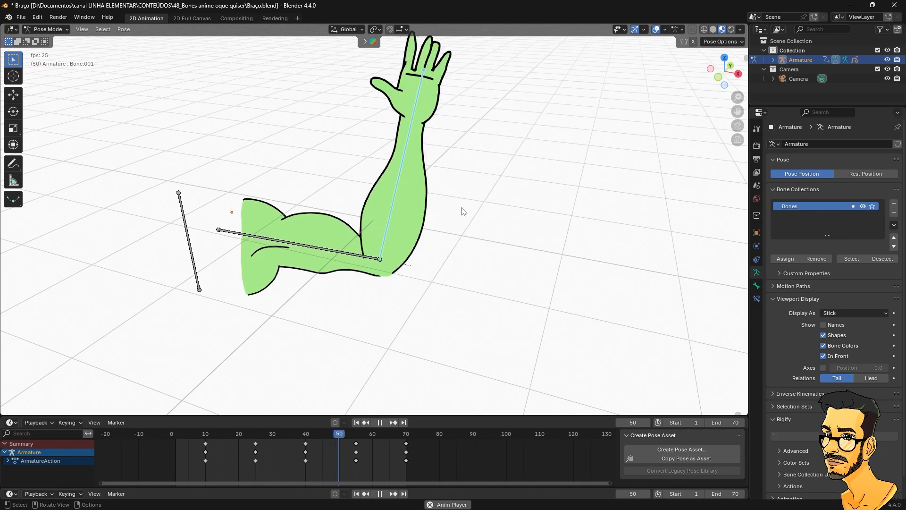
{"action": "left_click", "coordinate": [735, 72]}
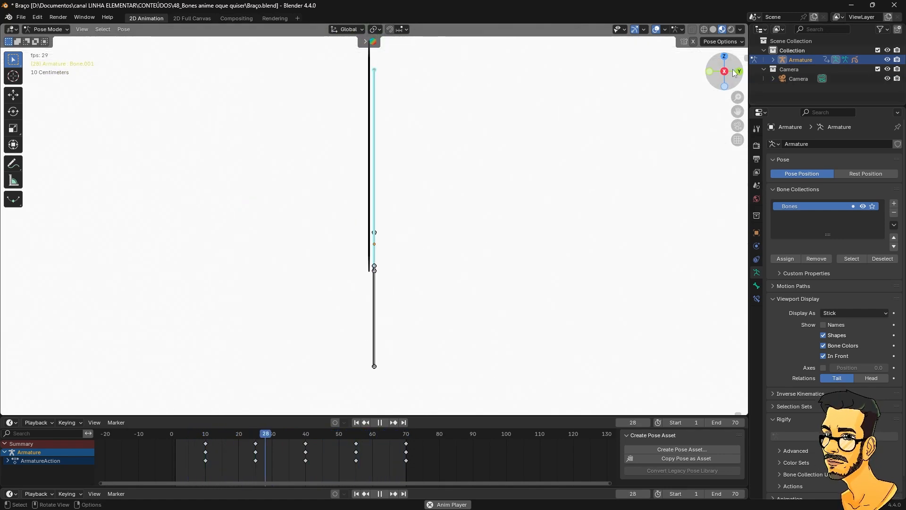
{"action": "middle_click_drag", "start_coordinate": [479, 146], "coordinate": [597, 148]}
{"action": "left_click", "coordinate": [728, 68]}
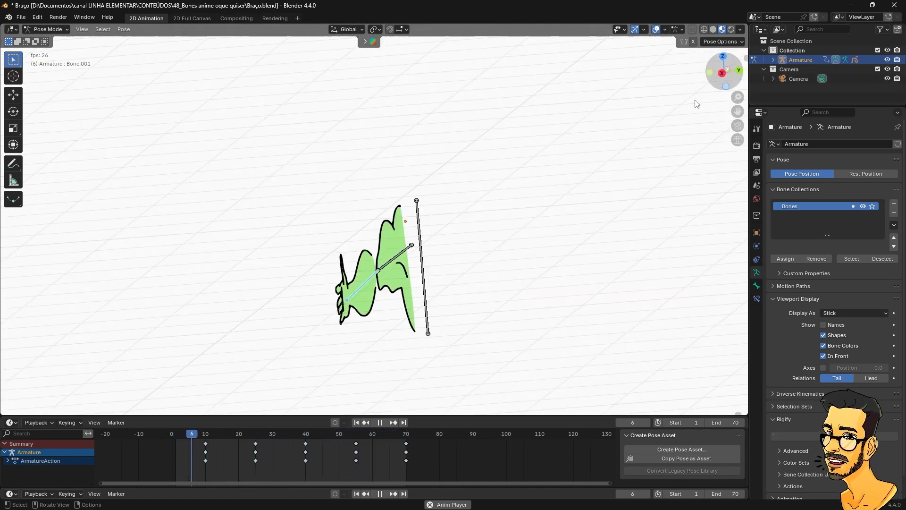
{"action": "scroll", "coordinate": [431, 262], "scroll_direction": "up", "scroll_amount": 1}
{"action": "middle_click_drag", "start_coordinate": [431, 262], "coordinate": [519, 282]}
{"action": "scroll", "coordinate": [519, 281], "scroll_direction": "down", "scroll_amount": 6}
{"action": "middle_click_drag", "start_coordinate": [378, 261], "coordinate": [457, 264]}
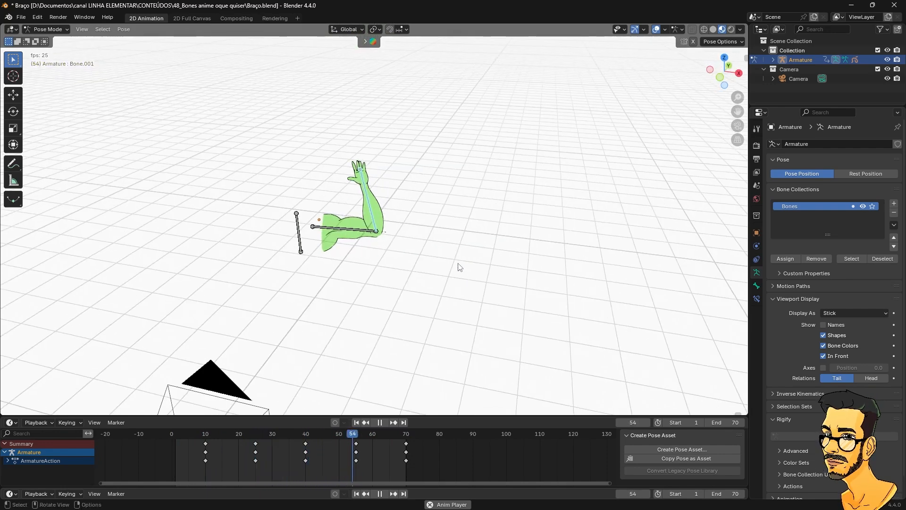
{"action": "left_click", "coordinate": [739, 125]}
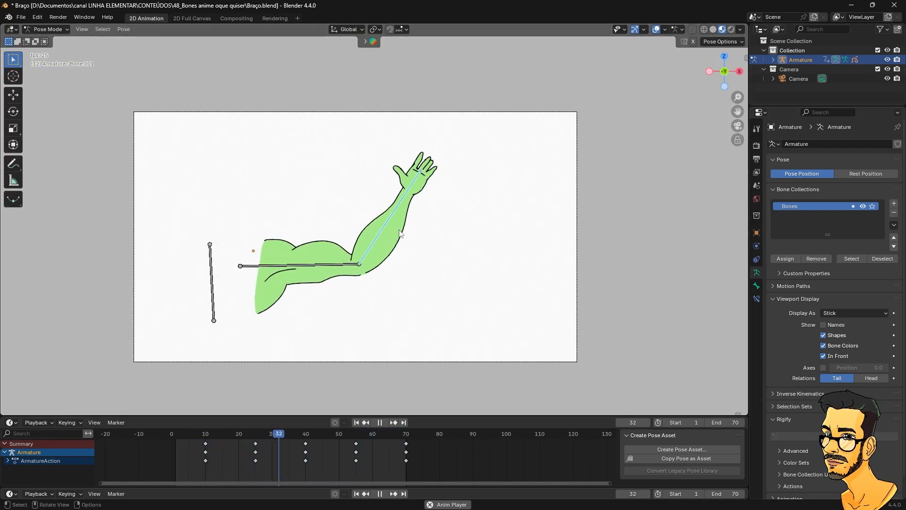
Step: Select the upper-arm bone and the vertical root bone, stop playback, and try moving the whole arm with the root bone
{"action": "left_click", "coordinate": [301, 270]}
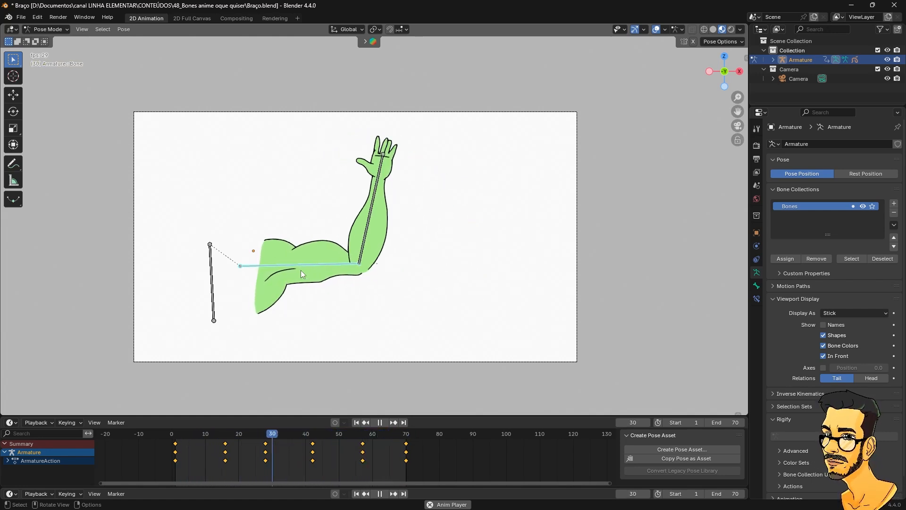
{"action": "left_click", "coordinate": [209, 296]}
{"action": "left_click", "coordinate": [210, 296]}
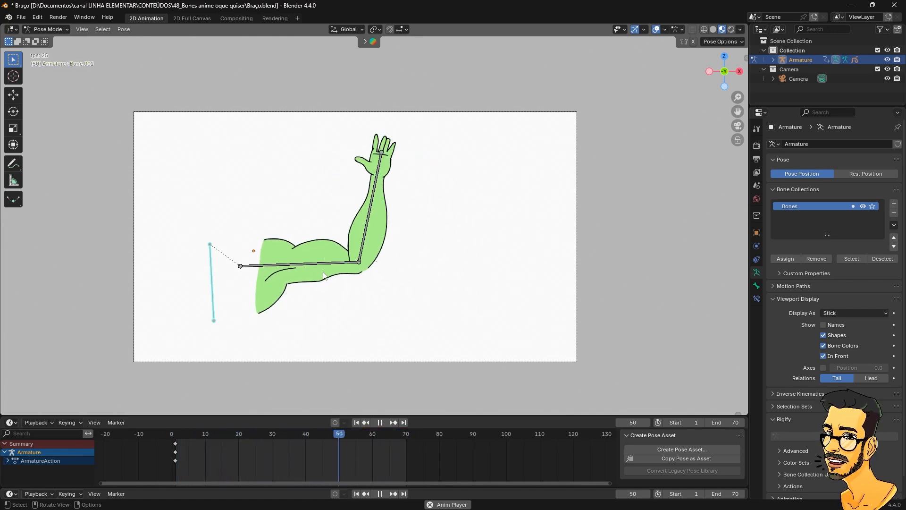
{"action": "key", "text": "space"}
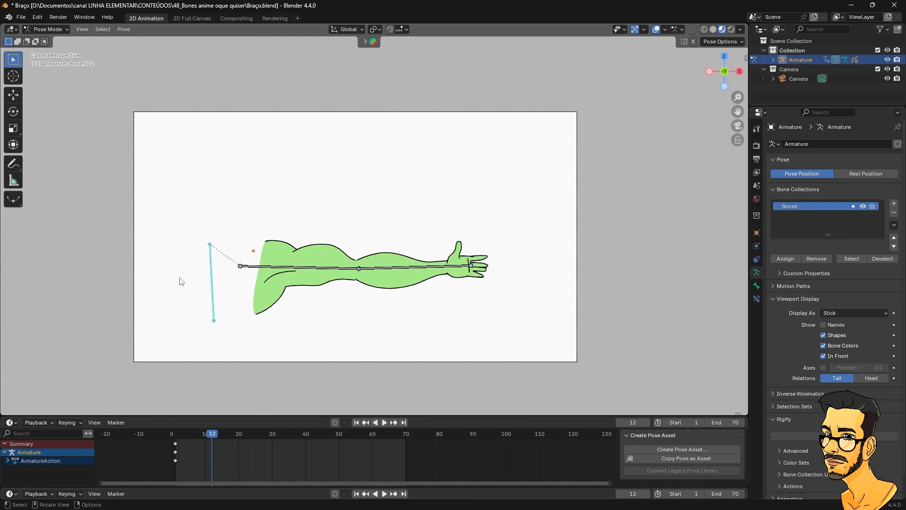
{"action": "left_click", "coordinate": [212, 297]}
{"action": "key", "text": "g"}
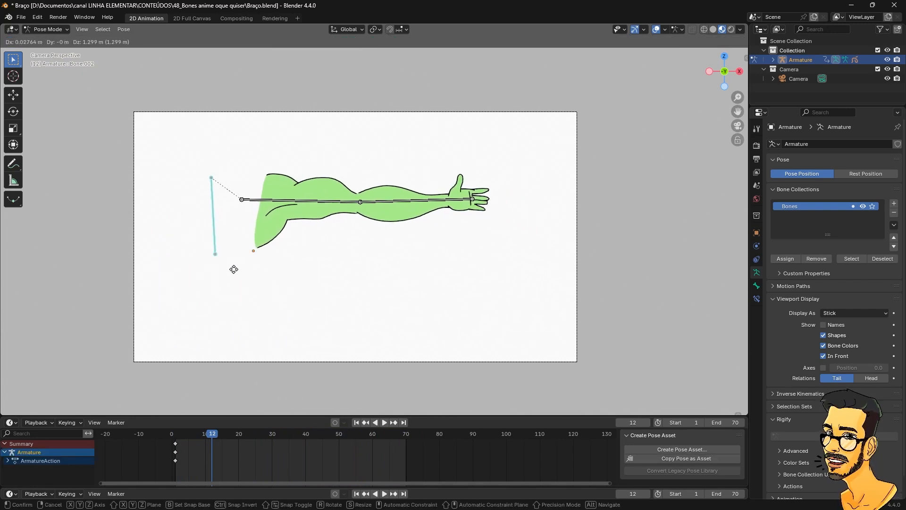
{"action": "right_click", "coordinate": [236, 266]}
Step: Preview the forearm animation and try moving the vertical root bone without automatic keyframing
{"action": "left_click_drag", "start_coordinate": [208, 435], "coordinate": [231, 440]}
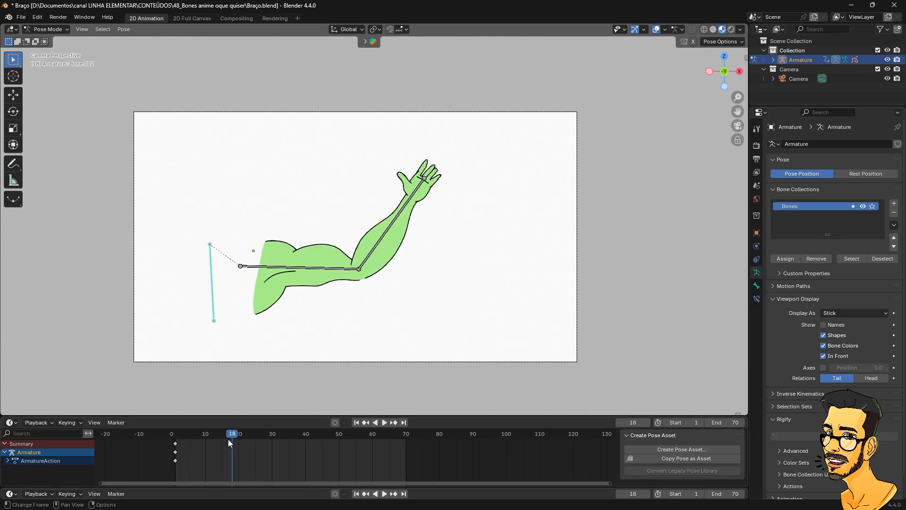
{"action": "key", "text": "space"}
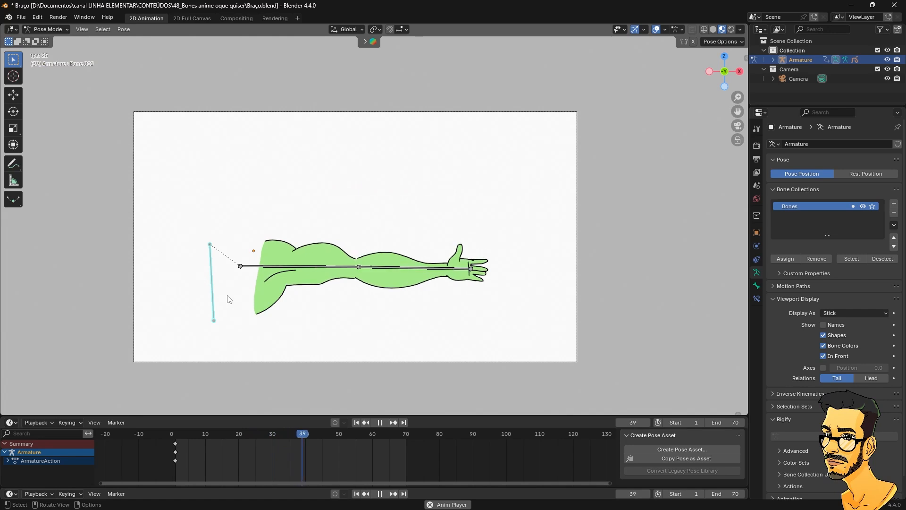
{"action": "key", "text": "space"}
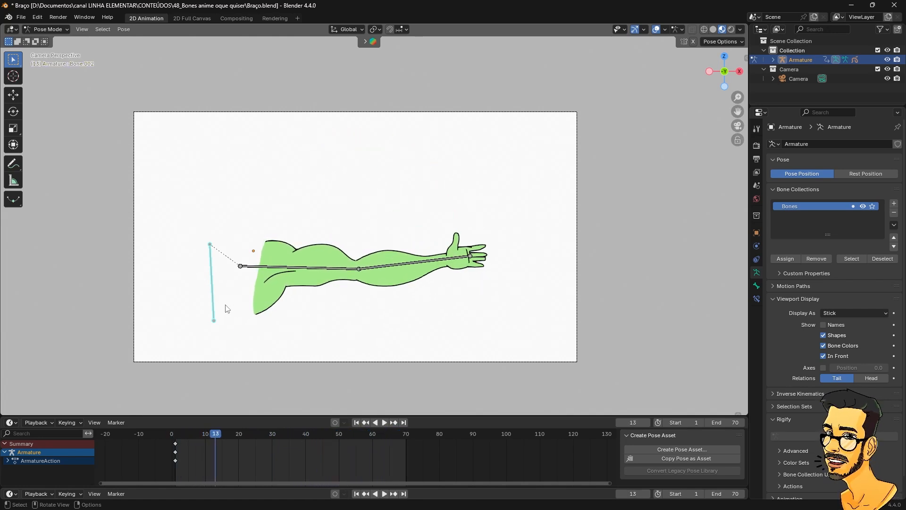
{"action": "key", "text": "space"}
{"action": "key", "text": "space"}
{"action": "key", "text": "g"}
{"action": "left_click", "coordinate": [387, 246]}
{"action": "key", "text": "space"}
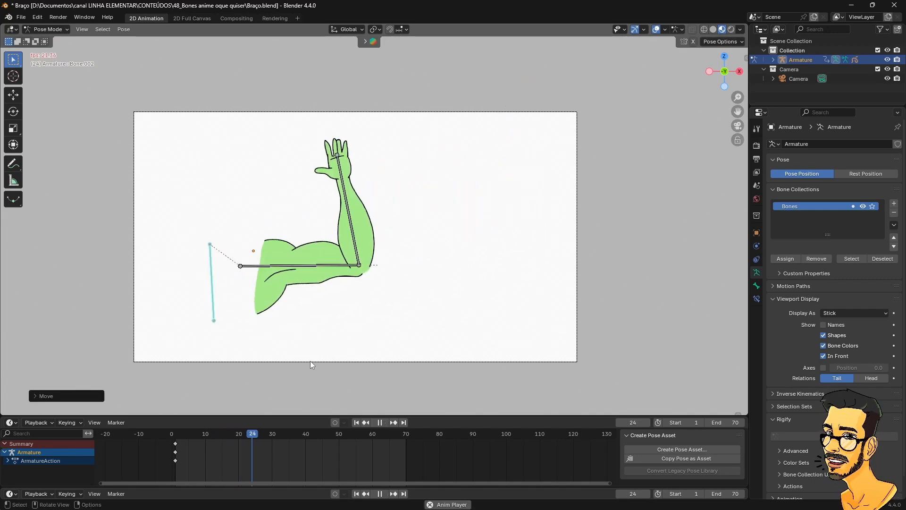
Step: With auto keying on at frame 20, move the vertical root bone up and to the right to key the arm's position
{"action": "key", "text": "space"}
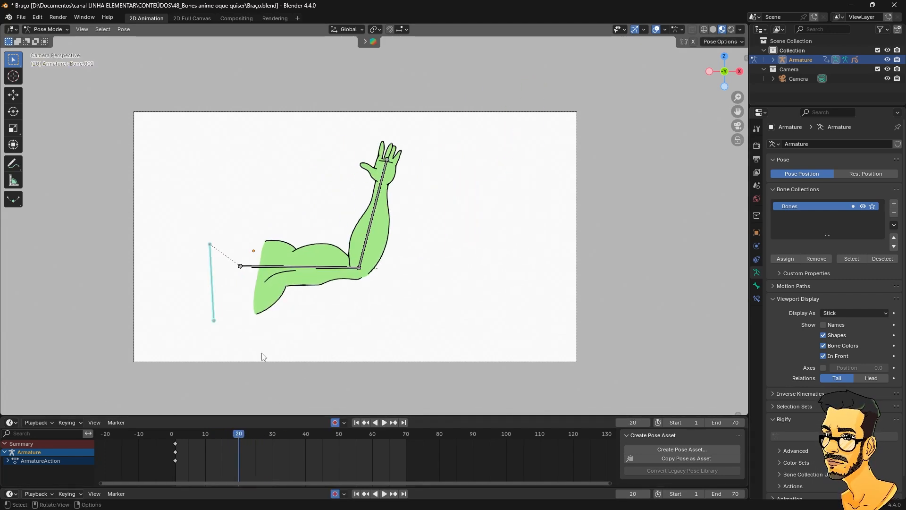
{"action": "key", "text": "g"}
{"action": "left_click", "coordinate": [394, 271]}
{"action": "key", "text": "i"}
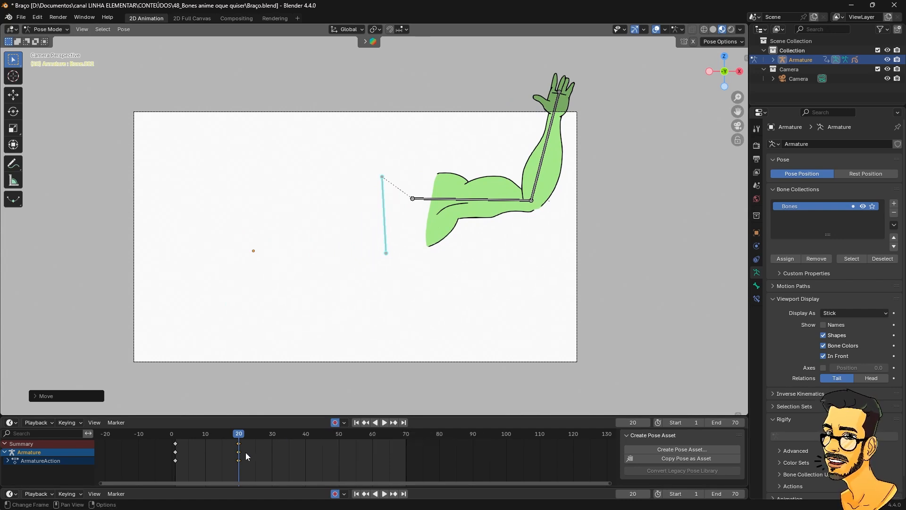
Step: At frame 49, move the vertical root bone up and back to the left to key the arm's second position
{"action": "key", "text": "space"}
{"action": "key", "text": "space"}
{"action": "key", "text": "g"}
{"action": "left_click", "coordinate": [231, 204]}
{"action": "key", "text": "i"}
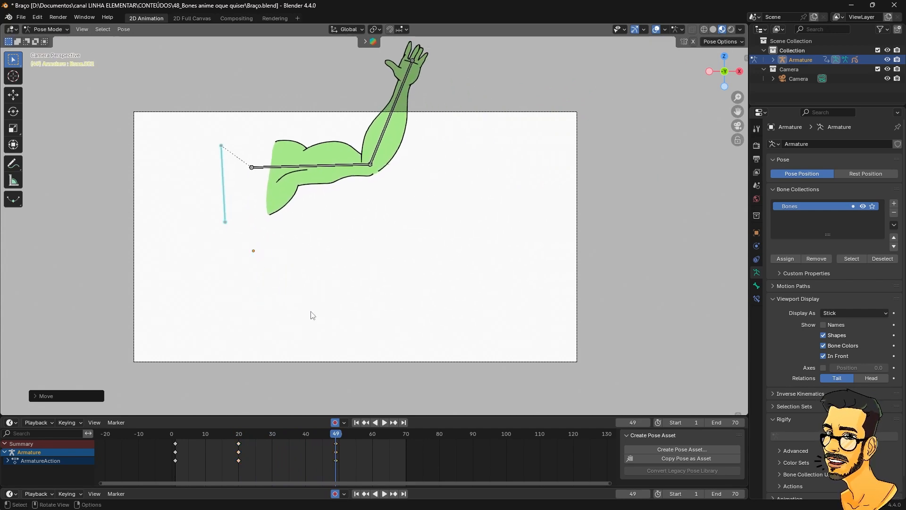
Step: At frame 70, key the vertical root bone near its starting position, and play the animation from frame 1
{"action": "key", "text": "space"}
{"action": "key", "text": "space"}
{"action": "key", "text": "g"}
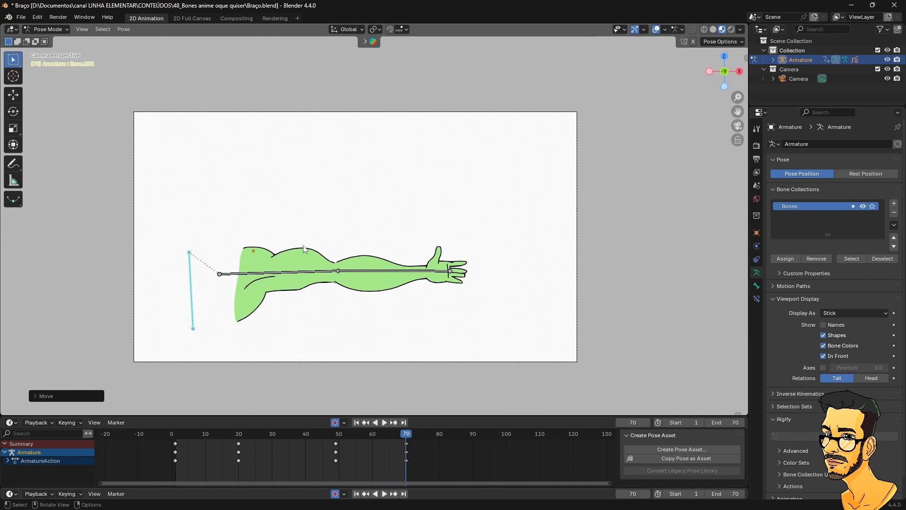
{"action": "left_click", "coordinate": [172, 440]}
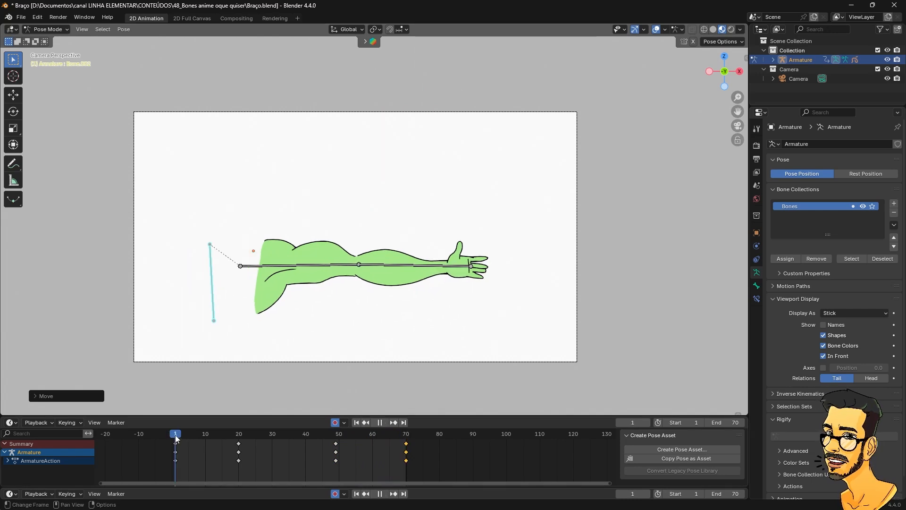
{"action": "key", "text": "space"}
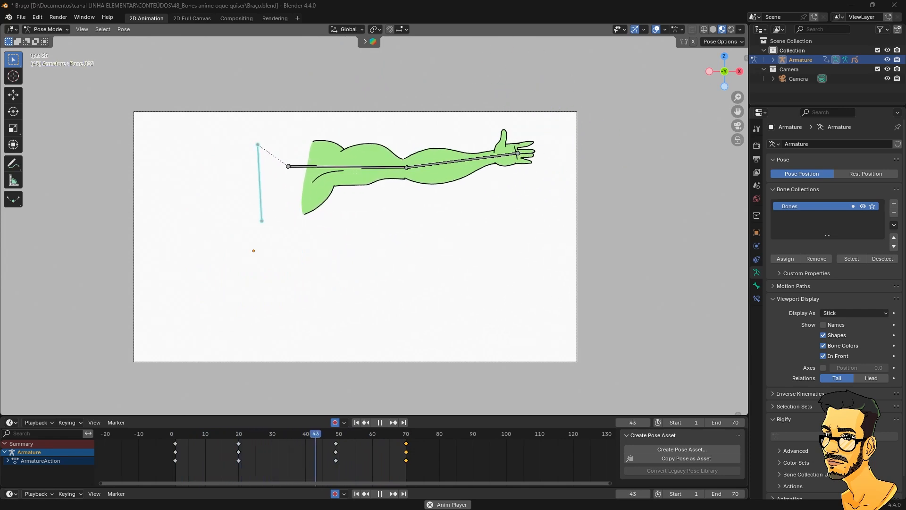
{"action": "key", "text": "space"}
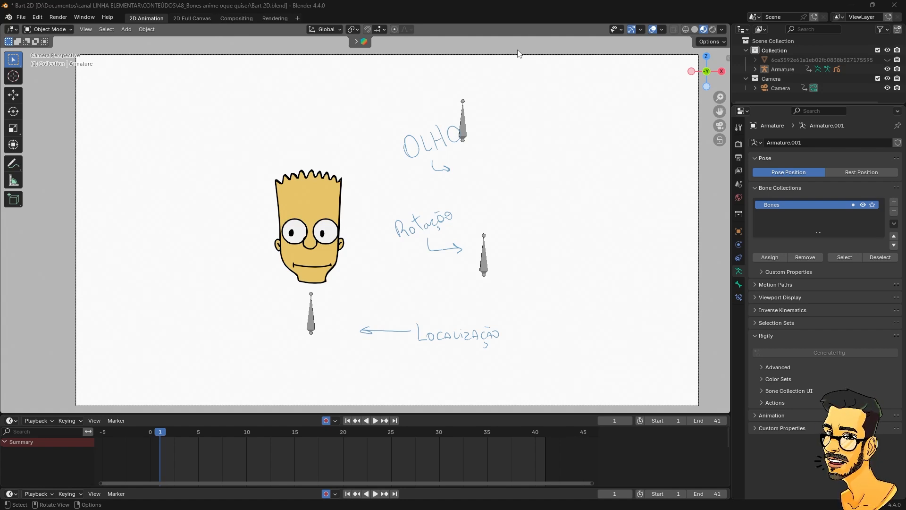
Step: Put the Bart head's armature in Pose Mode, try moving the "Rotação" bone to turn the head, and select the bone below the chin
{"action": "left_click", "coordinate": [311, 325]}
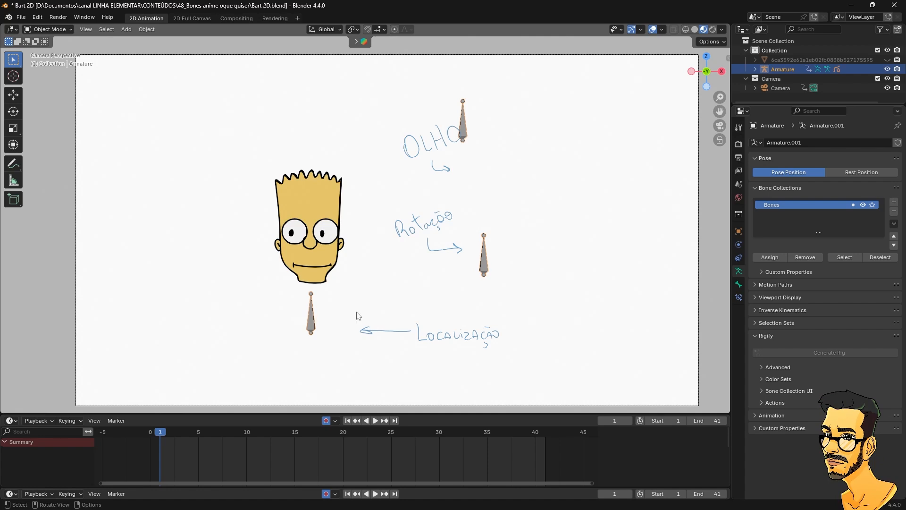
{"action": "left_click", "coordinate": [47, 29]}
{"action": "left_click", "coordinate": [50, 61]}
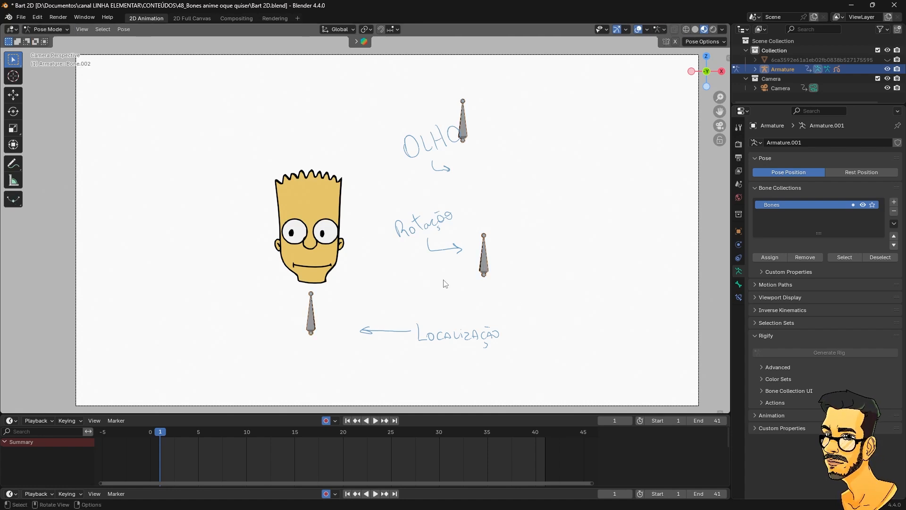
{"action": "left_click", "coordinate": [484, 267]}
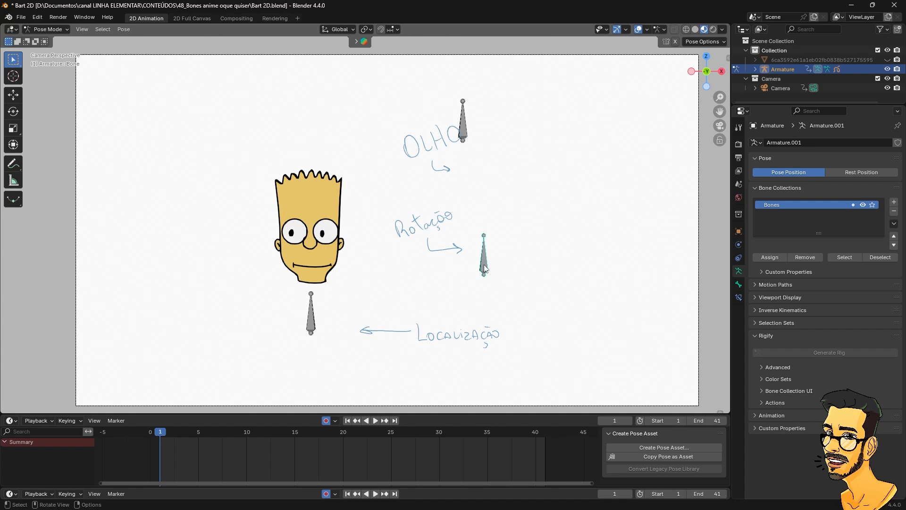
{"action": "key", "text": "g"}
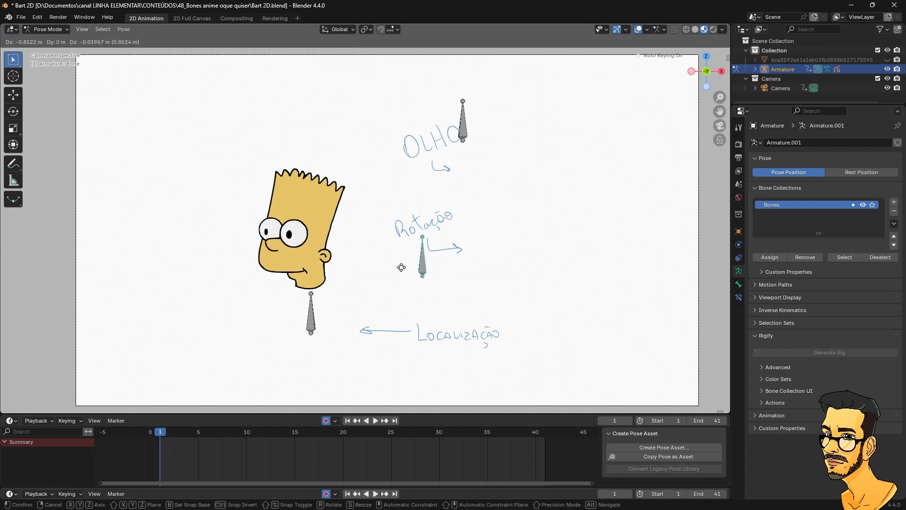
{"action": "right_click", "coordinate": [432, 282]}
{"action": "left_click", "coordinate": [311, 324]}
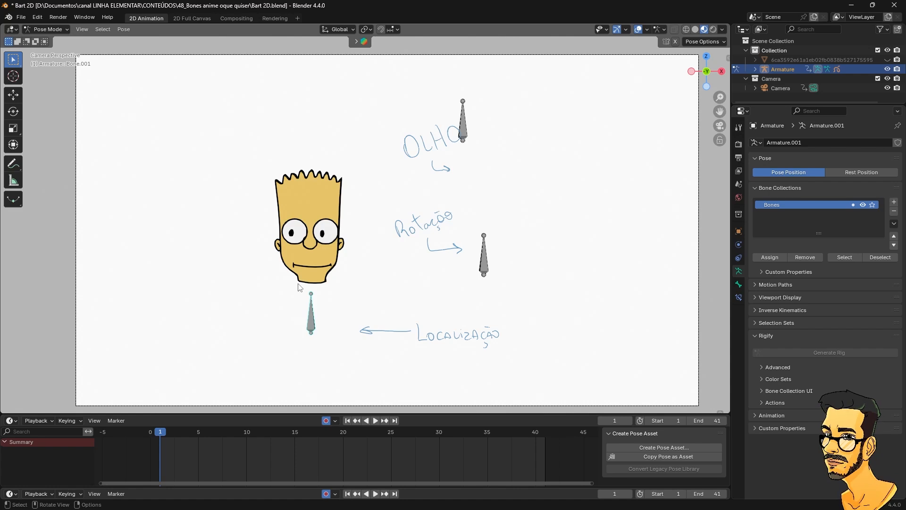
Step: Return to Object Mode and select the Grease Pencil drawing of Bart's head
{"action": "left_click", "coordinate": [312, 205]}
{"action": "left_click", "coordinate": [48, 29]}
{"action": "left_click", "coordinate": [45, 40]}
{"action": "left_click", "coordinate": [287, 205]}
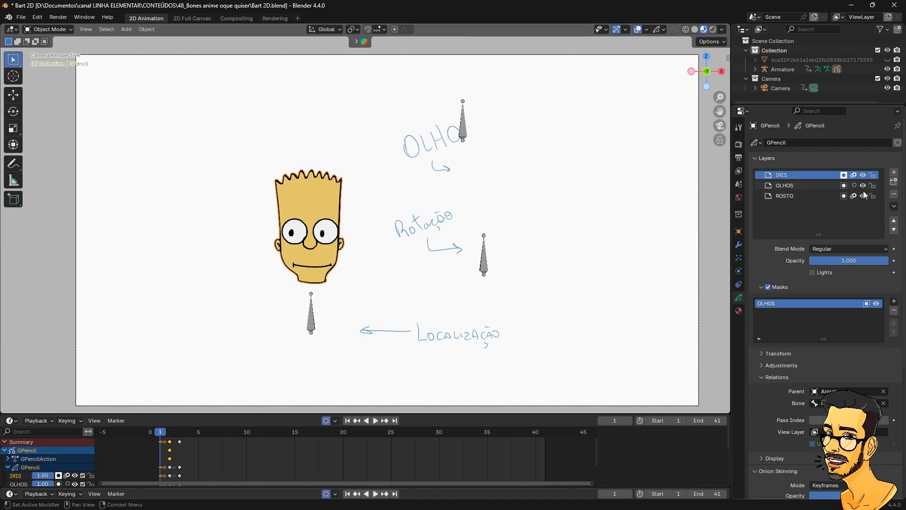
Step: Toggle the visibility of the ROSTO, OLHOS and IRIS layers off and on to examine what each one contains
{"action": "left_click", "coordinate": [784, 196]}
{"action": "left_click", "coordinate": [863, 196]}
{"action": "left_click", "coordinate": [863, 195]}
{"action": "left_click", "coordinate": [863, 195]}
{"action": "left_click", "coordinate": [862, 195]}
{"action": "left_click", "coordinate": [863, 186]}
{"action": "left_click", "coordinate": [864, 185]}
{"action": "left_click", "coordinate": [863, 175]}
{"action": "left_click", "coordinate": [863, 174]}
{"action": "left_click", "coordinate": [863, 174]}
{"action": "left_click", "coordinate": [864, 175]}
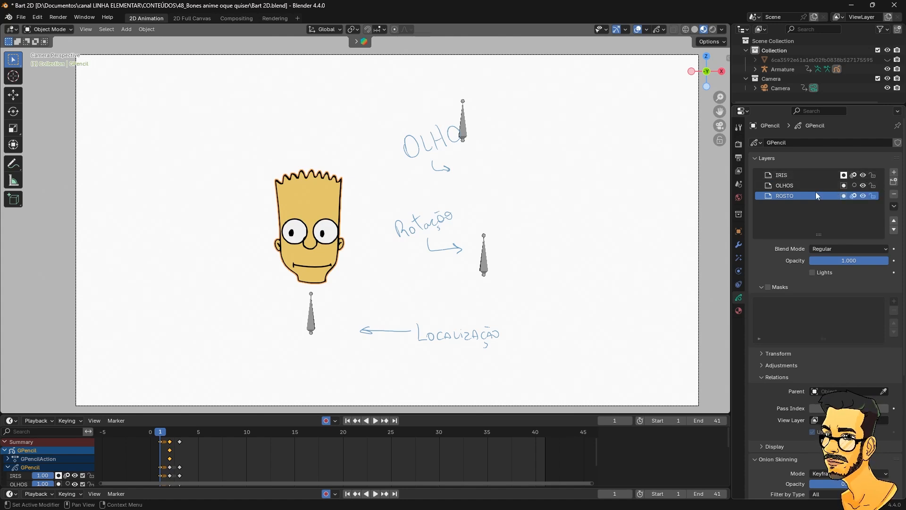
Step: Select the OLHOS, IRIS and ROSTO layers in turn to review the head drawing's layer structure
{"action": "left_click", "coordinate": [783, 186]}
{"action": "left_click", "coordinate": [783, 196]}
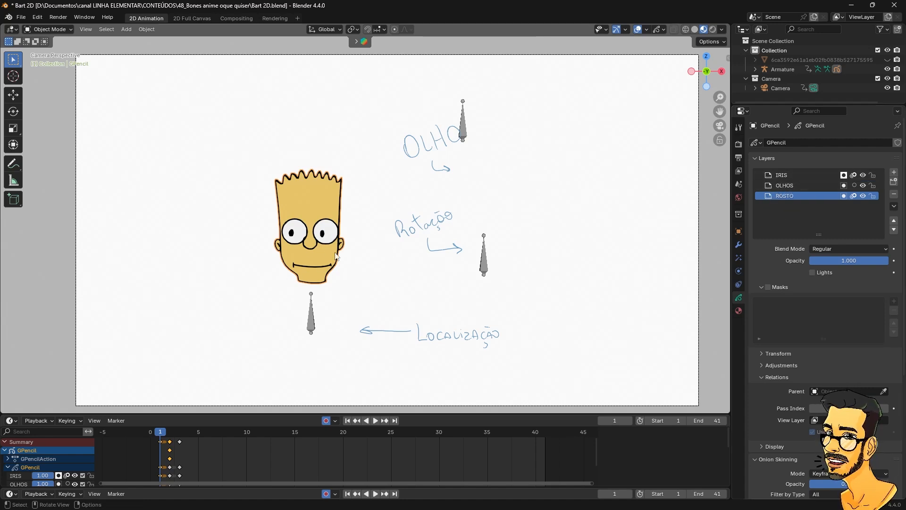
{"action": "left_click", "coordinate": [786, 186]}
{"action": "left_click", "coordinate": [788, 178]}
{"action": "left_click", "coordinate": [788, 186]}
{"action": "left_click", "coordinate": [787, 195]}
Step: Expand the Armature hierarchy to locate the GPencil object, and try moving the head drawing
{"action": "left_click", "coordinate": [756, 69]}
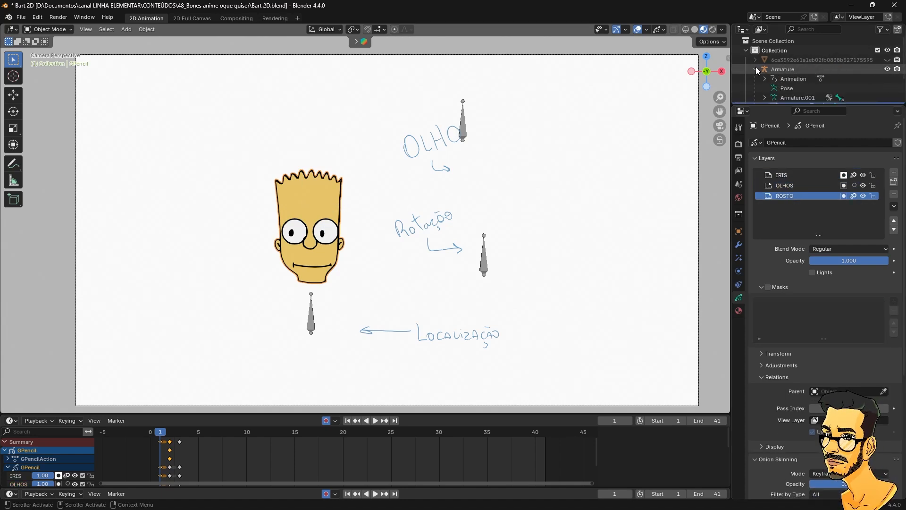
{"action": "scroll", "coordinate": [760, 76], "scroll_direction": "down", "scroll_amount": 3}
{"action": "key", "text": "g"}
{"action": "key", "text": "Escape"}
Step: Add a blank Grease Pencil object to the scene
{"action": "left_click", "coordinate": [125, 29]}
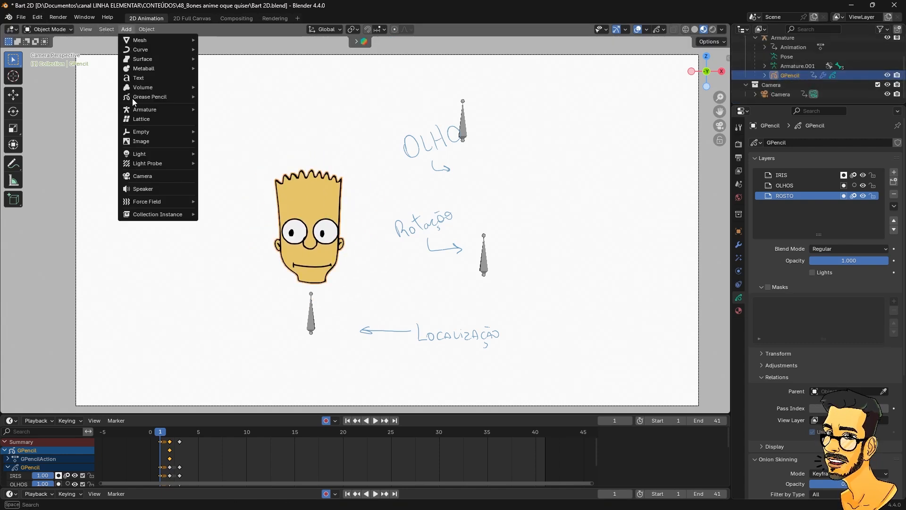
{"action": "mouse_move", "coordinate": [156, 97]}
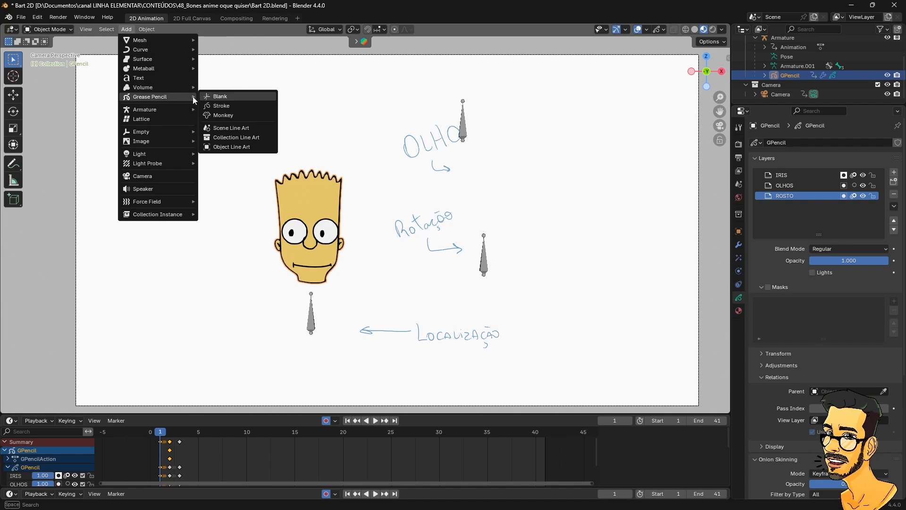
{"action": "left_click", "coordinate": [220, 97]}
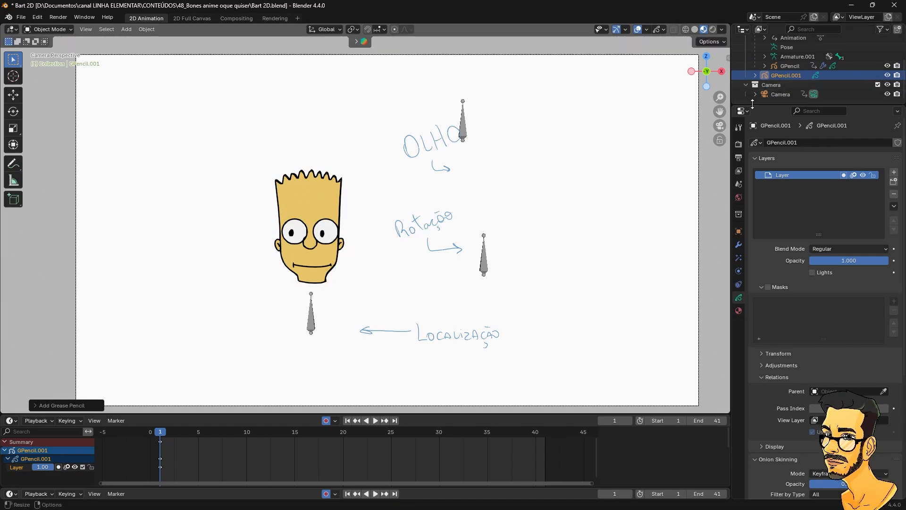
Step: Delete the blank Grease Pencil object, and select the head drawing's IRIS, OLHOS and ROSTO layers in turn
{"action": "key", "text": "x"}
{"action": "left_click", "coordinate": [310, 212]}
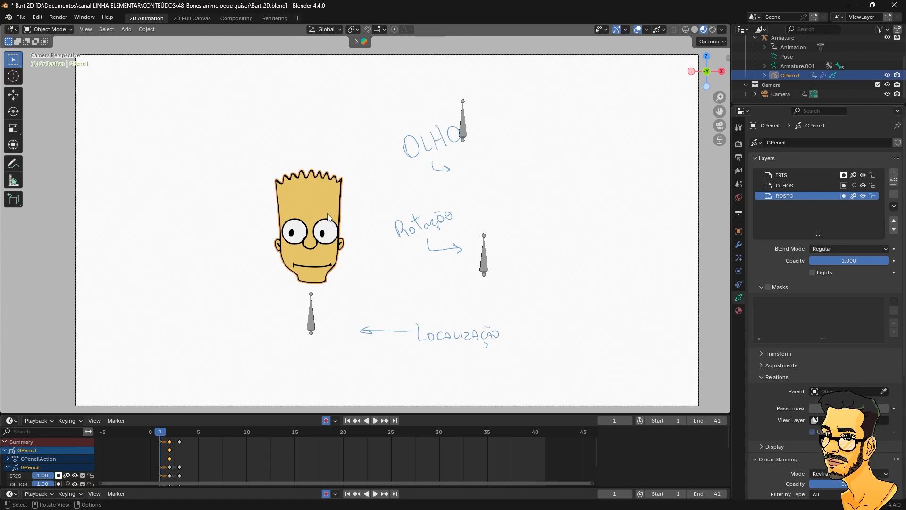
{"action": "left_click", "coordinate": [784, 176]}
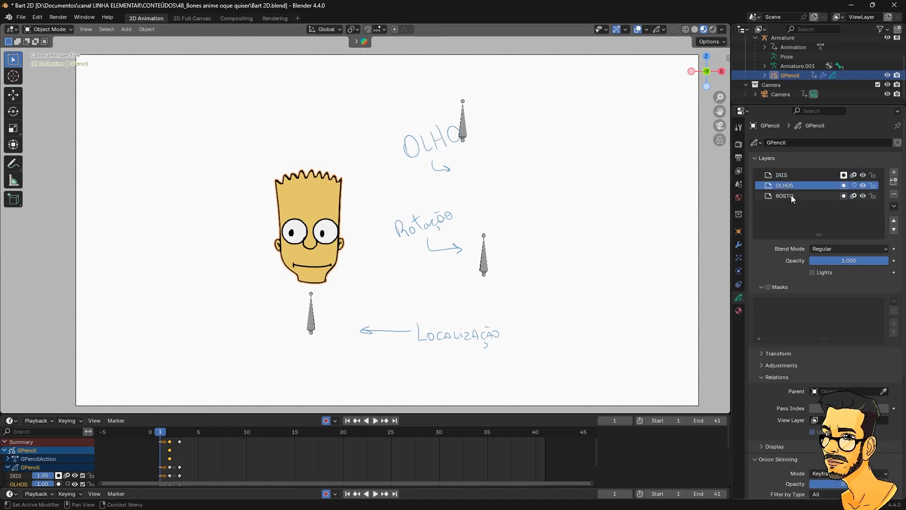
{"action": "left_click", "coordinate": [783, 195]}
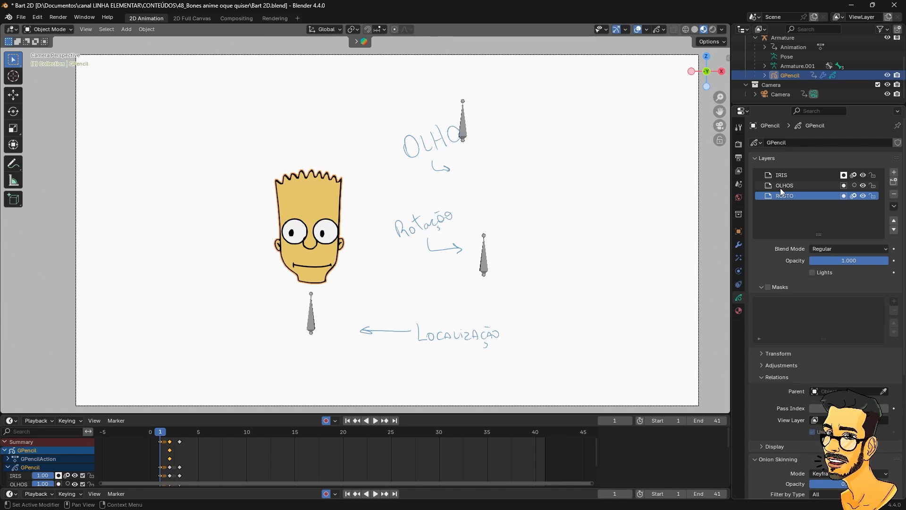
Step: Try extruding a bone diagonally from the tip of the Localização bone in the armature's Edit Mode
{"action": "left_click", "coordinate": [307, 323]}
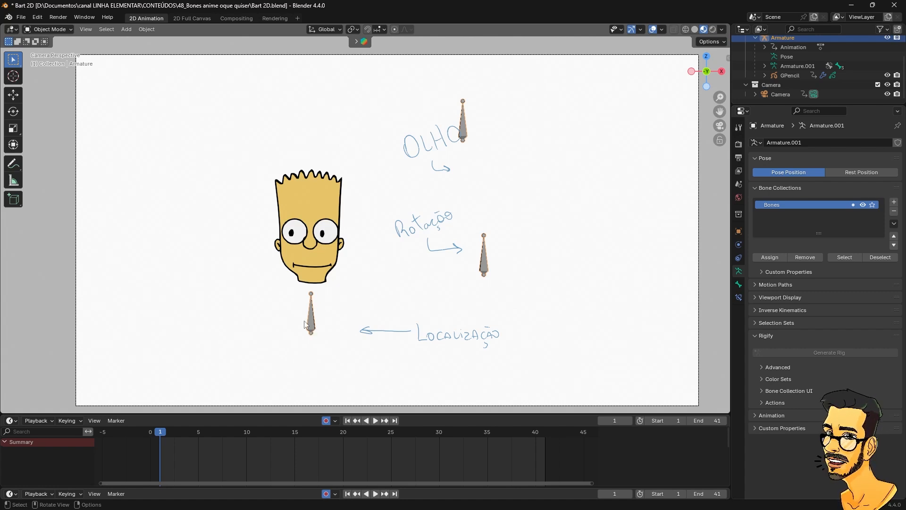
{"action": "key", "text": "Tab"}
{"action": "right_click", "coordinate": [387, 249], "text": "ctrl"}
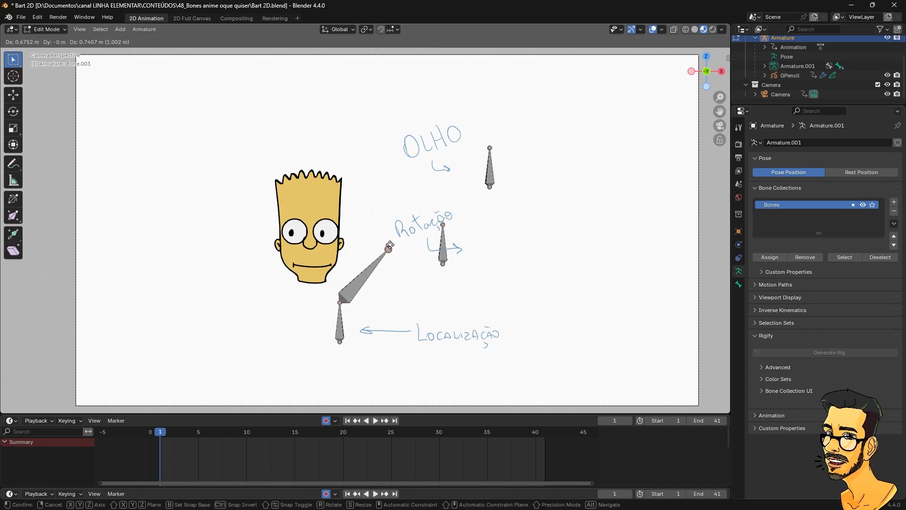
{"action": "right_click", "coordinate": [364, 197], "text": "ctrl"}
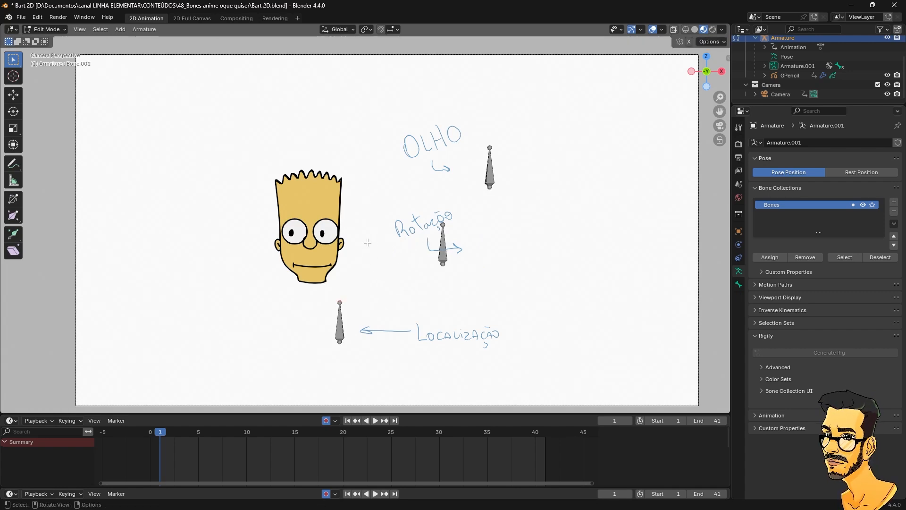
{"action": "key", "text": "Tab"}
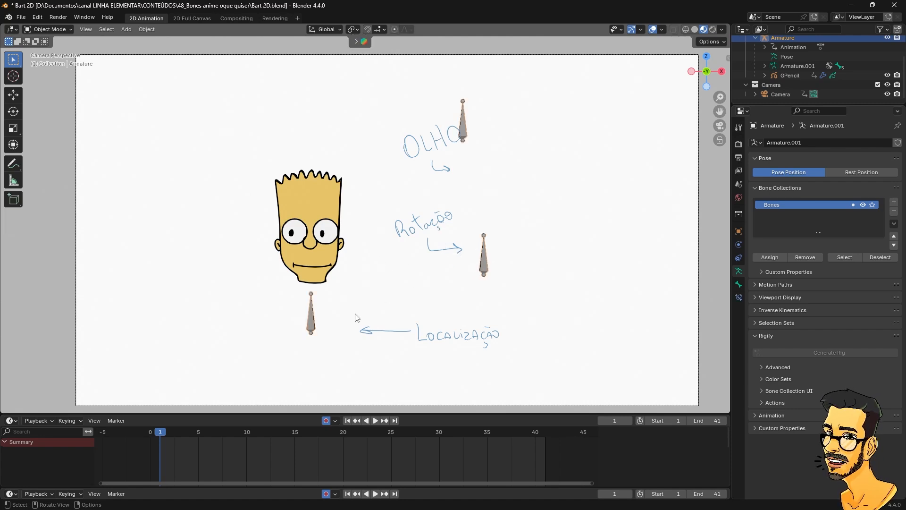
Step: Move the Localização bone beneath the chin in Edit Mode and extrude a second bone from its tip up to the nose
{"action": "key", "text": "Tab"}
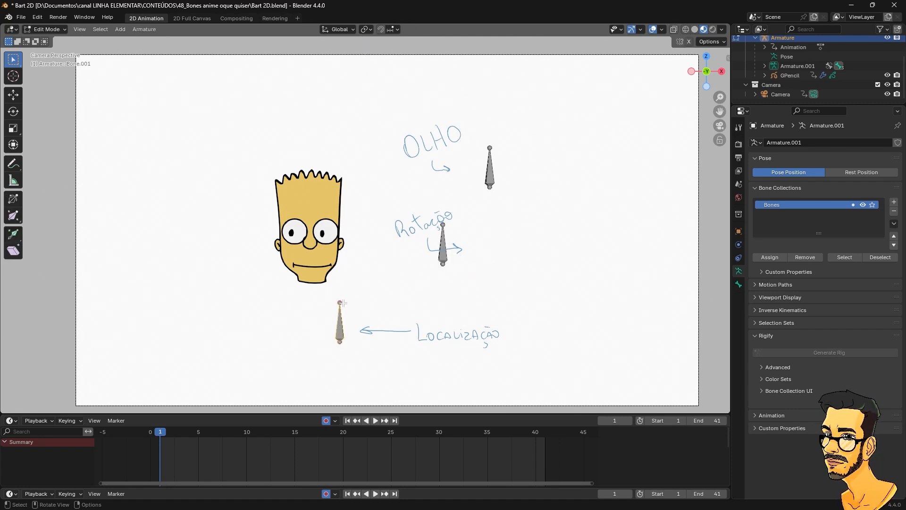
{"action": "left_click_drag", "start_coordinate": [337, 337], "coordinate": [312, 325]}
{"action": "key", "text": "e"}
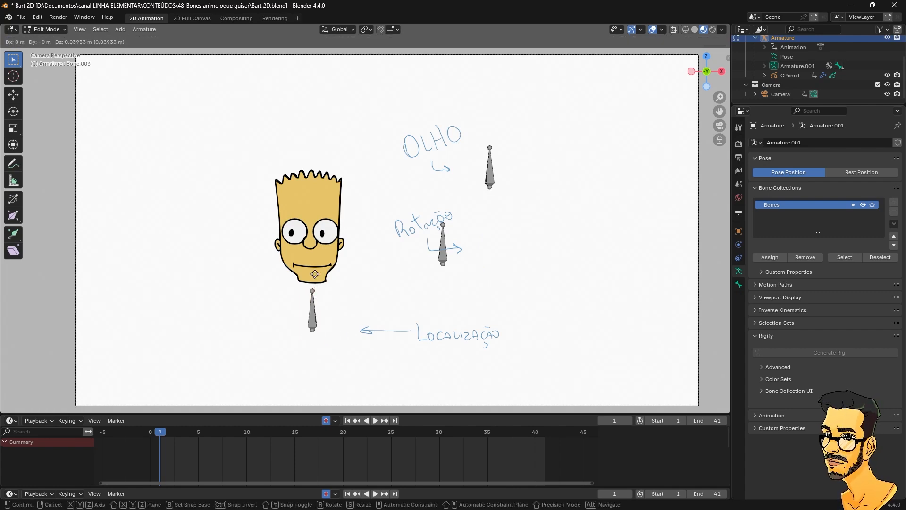
{"action": "left_click", "coordinate": [312, 236]}
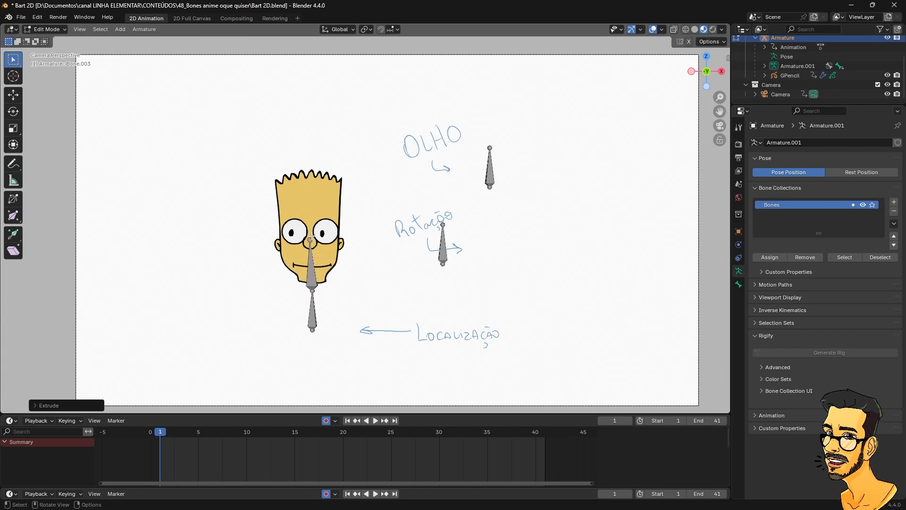
{"action": "key", "text": "r"}
{"action": "key", "text": "Escape"}
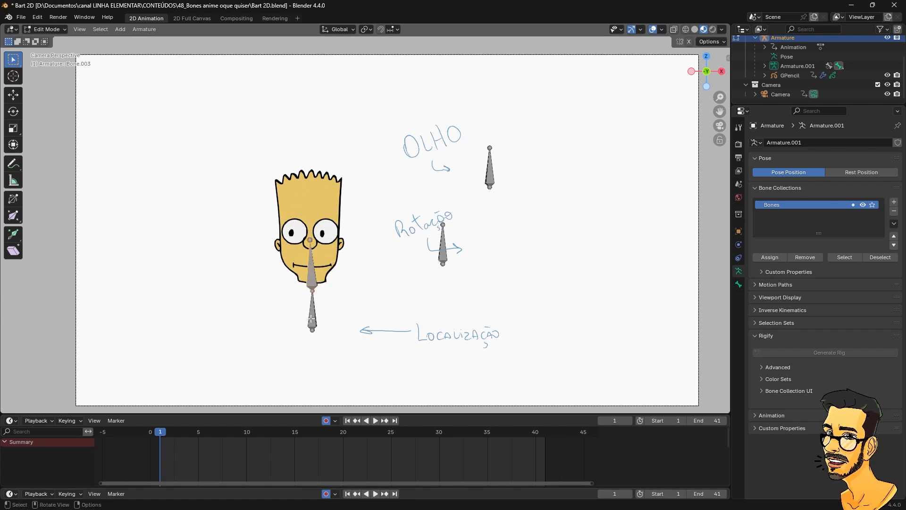
Step: Try extruding branching bones sideways from the base of the Localização bone, and undo all the bone edits
{"action": "left_click", "coordinate": [312, 331]}
{"action": "key", "text": "e"}
{"action": "left_click", "coordinate": [350, 329]}
{"action": "key", "text": "e"}
{"action": "left_click", "coordinate": [278, 330]}
{"action": "key", "text": "e"}
{"action": "left_click", "coordinate": [236, 352]}
{"action": "left_click", "coordinate": [351, 329]}
{"action": "key", "text": "e"}
{"action": "left_click", "coordinate": [396, 349]}
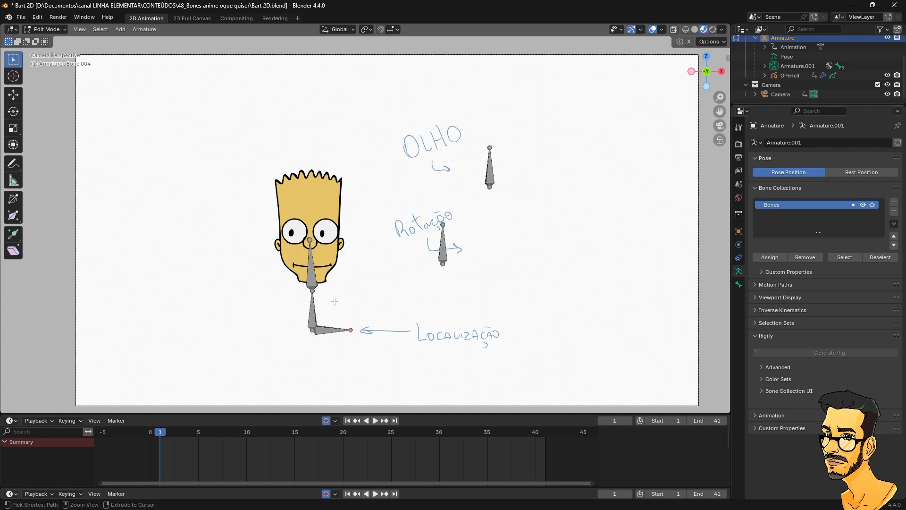
{"action": "key", "text": "ctrl+z"}
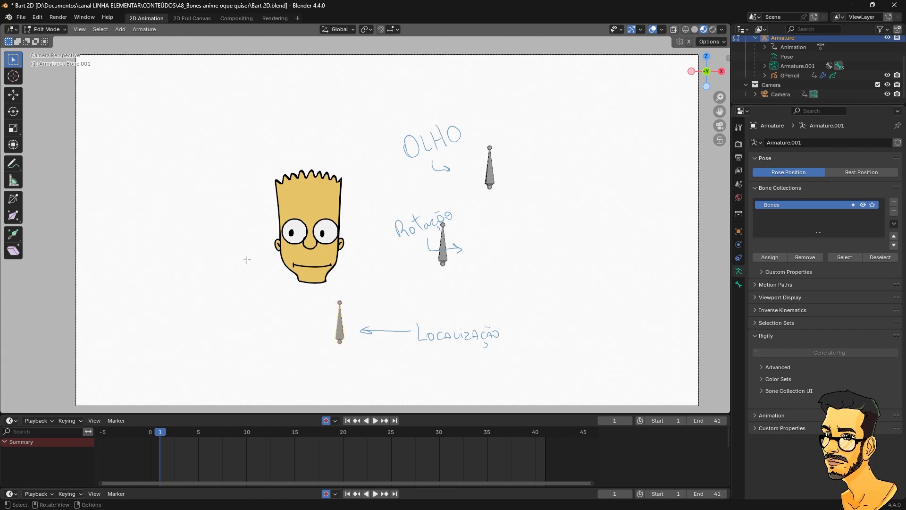
Step: Leave Edit Mode for Object Mode, and put the armature into Pose Mode
{"action": "left_click", "coordinate": [43, 31]}
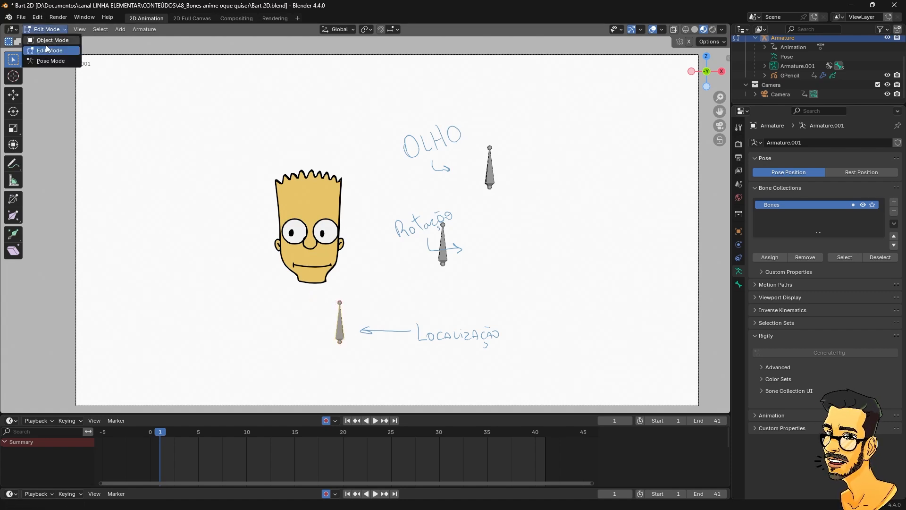
{"action": "left_click", "coordinate": [47, 44]}
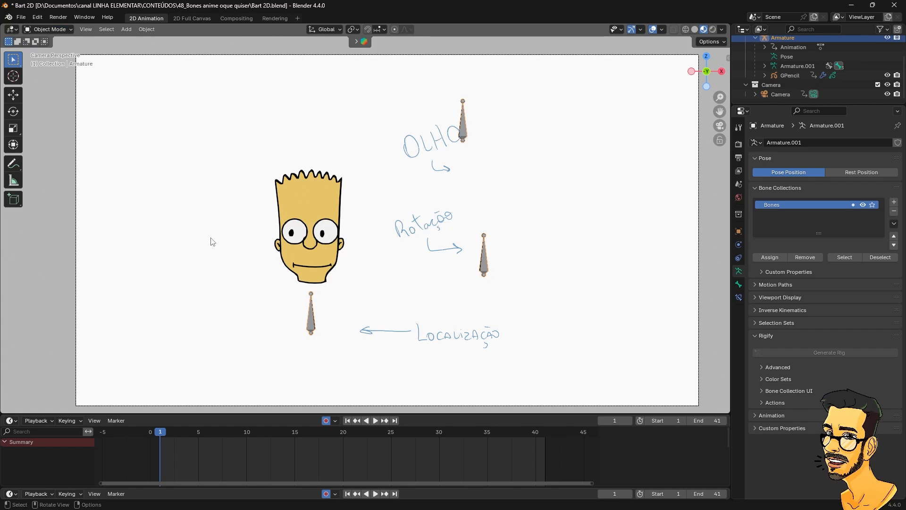
{"action": "left_click", "coordinate": [293, 245]}
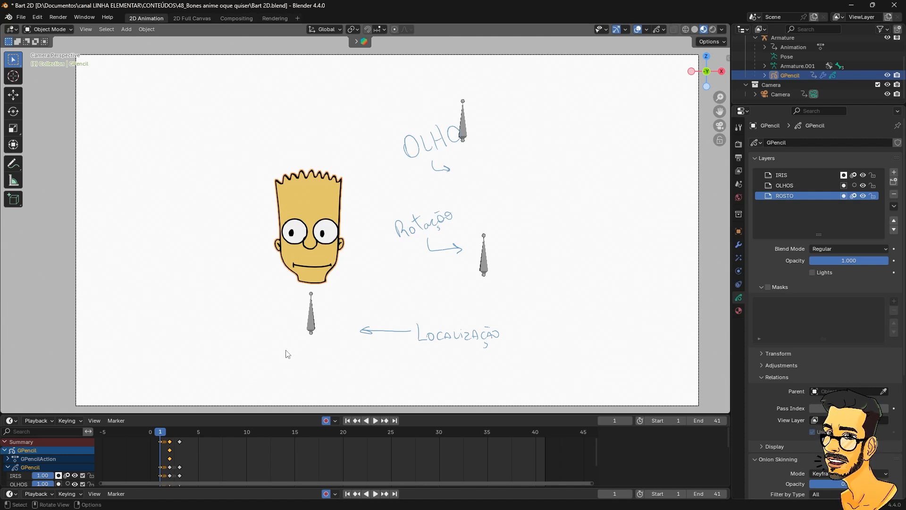
{"action": "left_click", "coordinate": [313, 324]}
{"action": "left_click", "coordinate": [51, 61]}
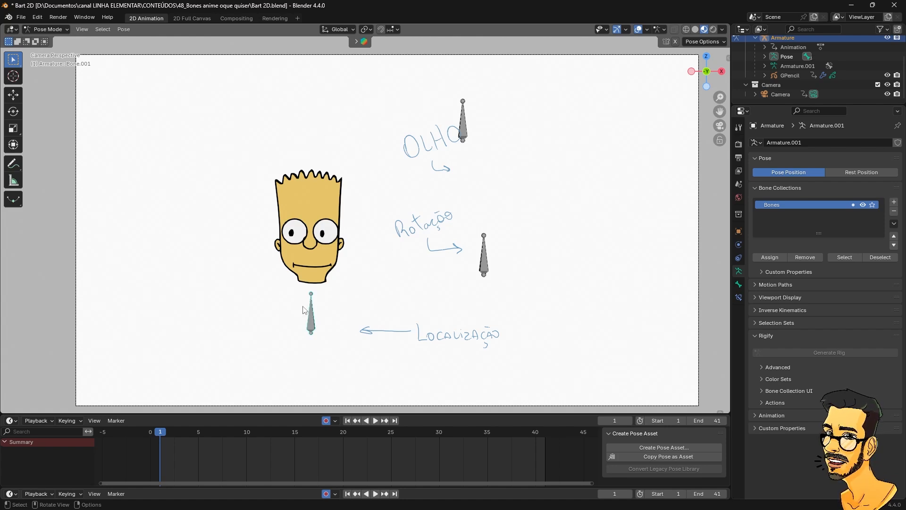
Step: Try moving the Localização bone in several directions to demonstrate how it carries the whole head rig
{"action": "key", "text": "g"}
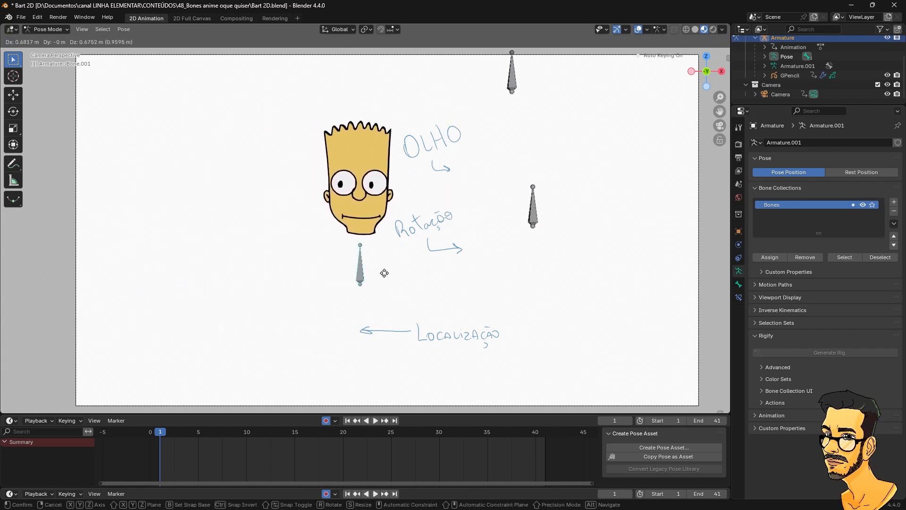
{"action": "left_click", "coordinate": [265, 313]}
{"action": "left_click_drag", "start_coordinate": [201, 429], "coordinate": [404, 416]}
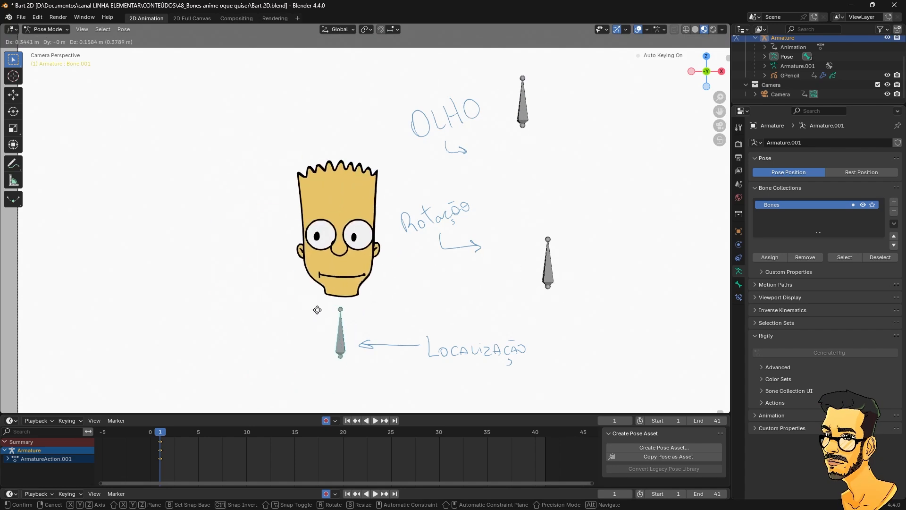
{"action": "right_click", "coordinate": [361, 291]}
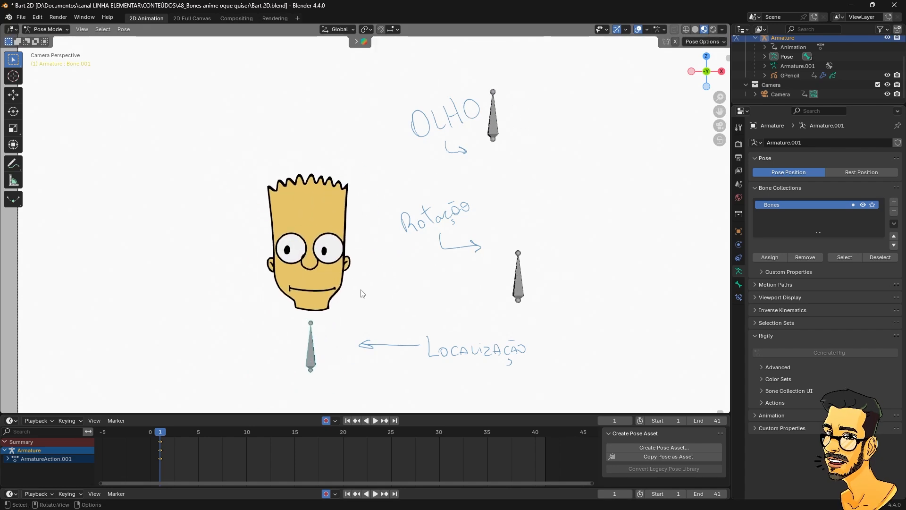
Step: Select the Rotação bone and try moving it freely sideways to turn the head
{"action": "left_click", "coordinate": [519, 285]}
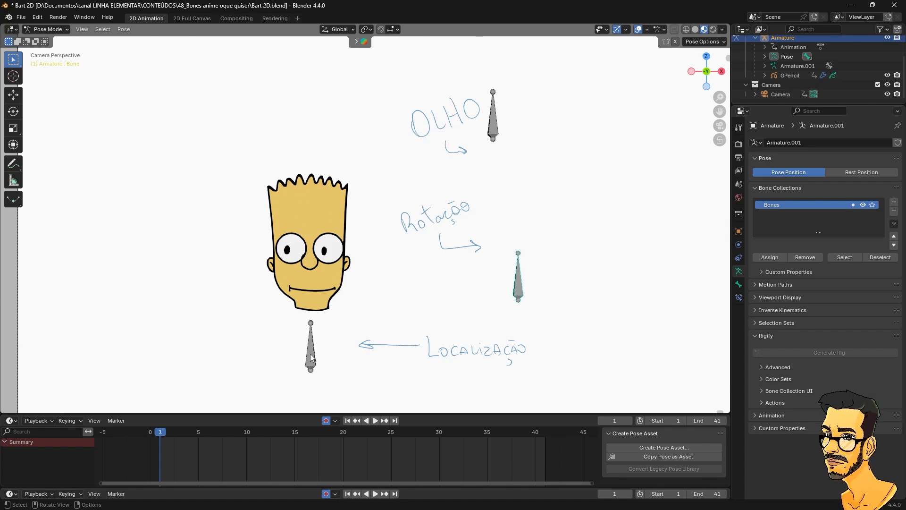
{"action": "key", "text": "i"}
{"action": "left_click", "coordinate": [527, 293]}
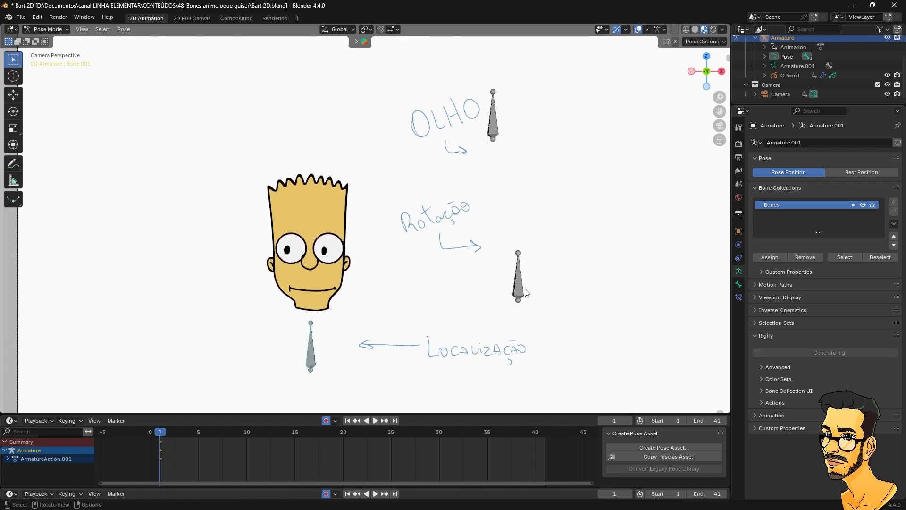
{"action": "left_click", "coordinate": [517, 287]}
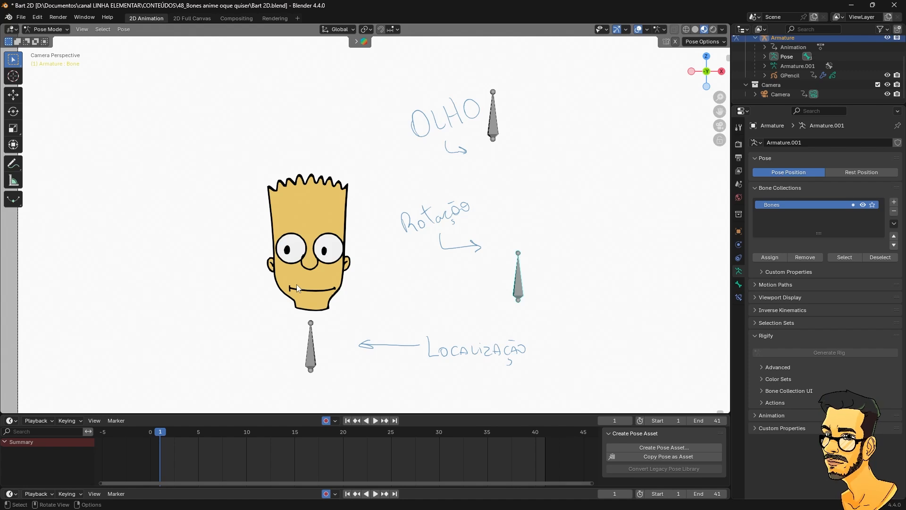
{"action": "key", "text": "g"}
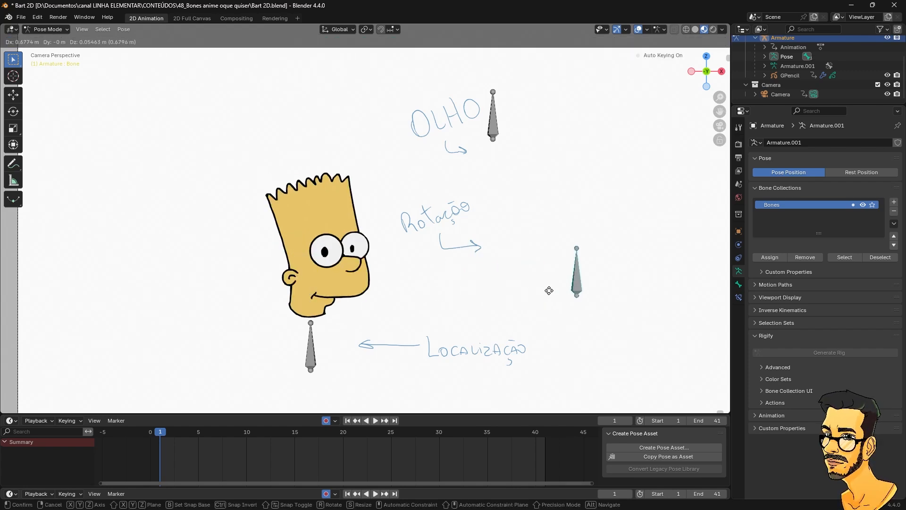
{"action": "left_click", "coordinate": [519, 293]}
Step: Try moving the Rotação bone along the X axis only to swing the head between its side views
{"action": "key", "text": "g"}
{"action": "key", "text": "x"}
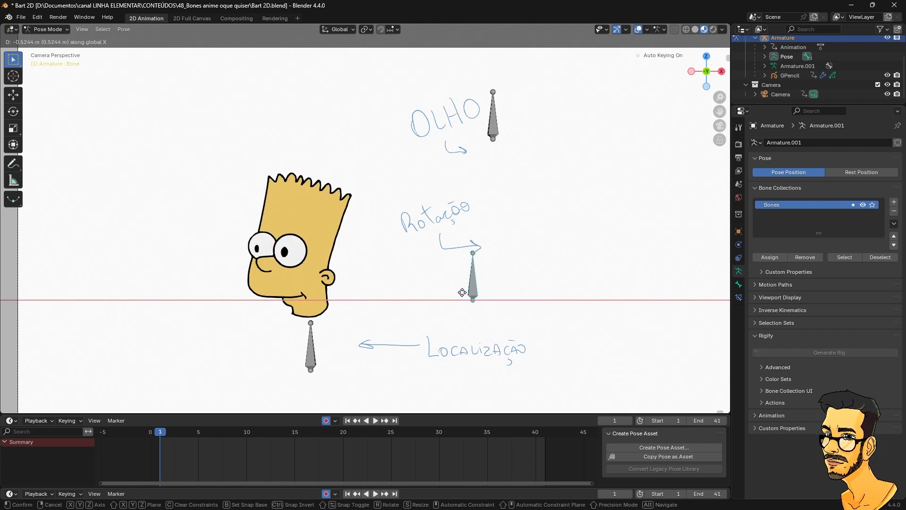
{"action": "key", "text": "x"}
{"action": "key", "text": "x"}
{"action": "left_click", "coordinate": [503, 293]}
{"action": "key", "text": "g"}
{"action": "key", "text": "Escape"}
Step: Move the Localização bone toward the left side of the camera frame as the auto-keyed starting position at frame 1
{"action": "scroll", "coordinate": [293, 364], "scroll_direction": "down", "scroll_amount": 2}
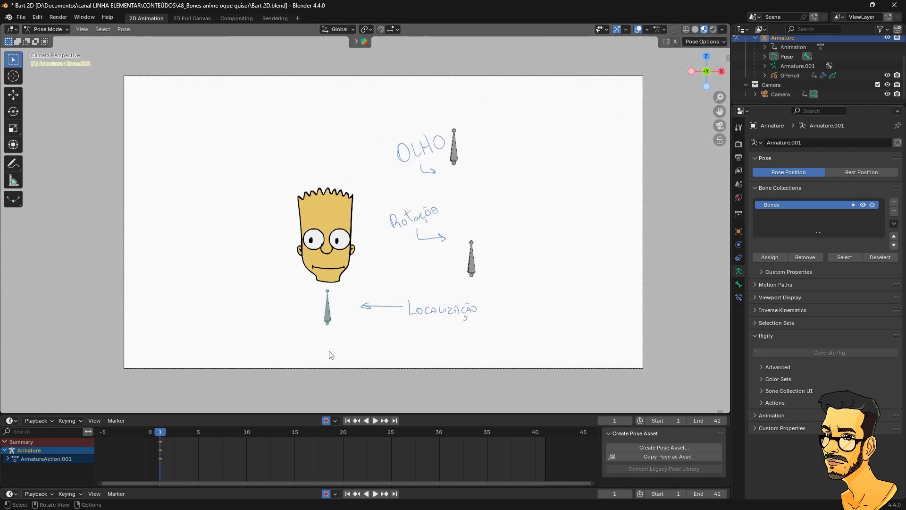
{"action": "key", "text": "g"}
{"action": "left_click", "coordinate": [314, 347]}
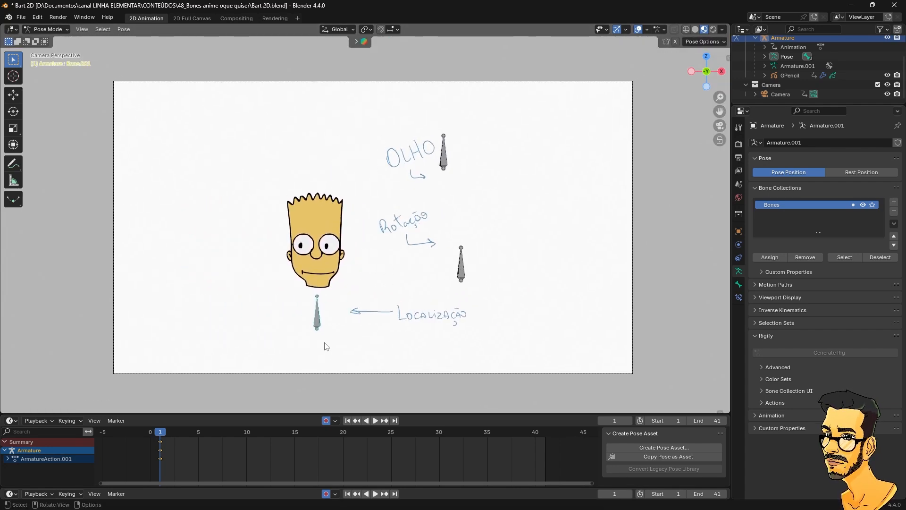
{"action": "key", "text": "g"}
{"action": "left_click", "coordinate": [260, 344]}
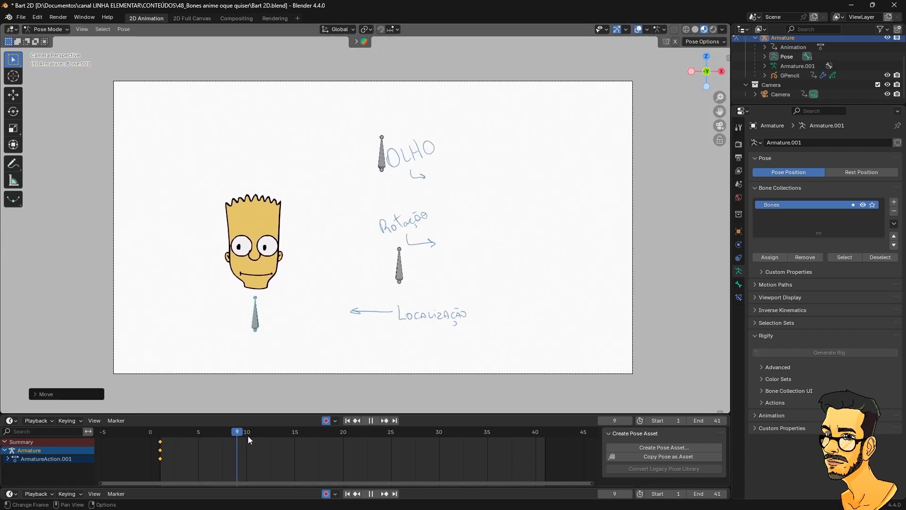
Step: At frame 15, move the Localização bone about 1.6 m along the X axis with auto keying
{"action": "key", "text": "g"}
{"action": "key", "text": "x"}
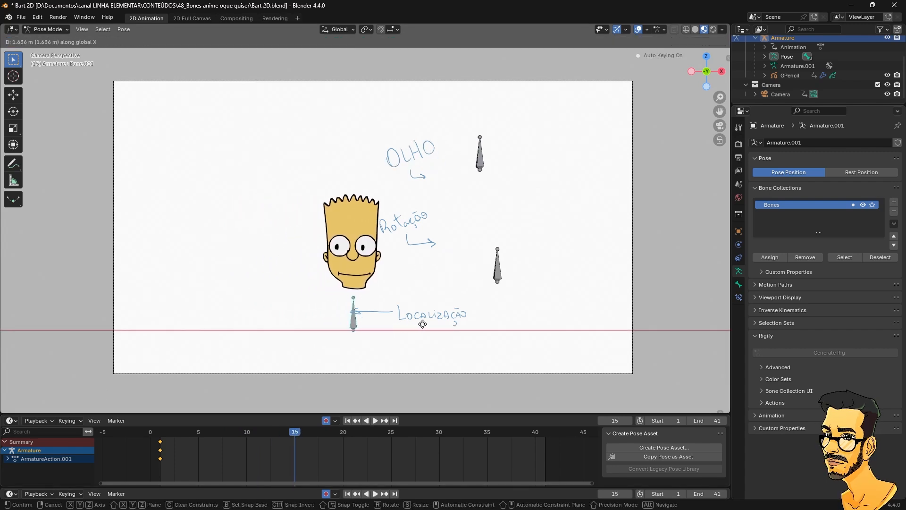
{"action": "left_click", "coordinate": [299, 433]}
Step: At frame 28, move the Localização bone farther along the positive X axis to key its next position
{"action": "left_click", "coordinate": [426, 425]}
{"action": "left_click_drag", "start_coordinate": [426, 425], "coordinate": [419, 427]}
{"action": "key", "text": "g"}
{"action": "key", "text": "x"}
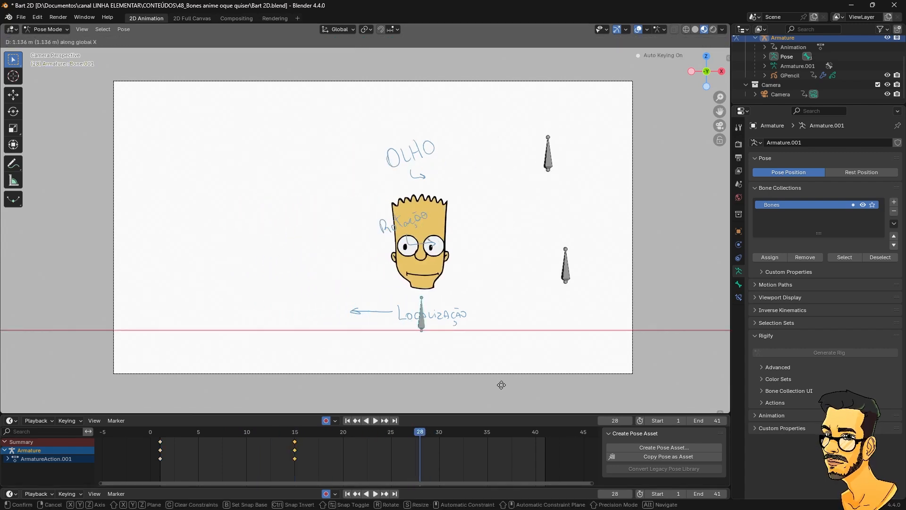
{"action": "left_click", "coordinate": [550, 379]}
Step: At frame 40, move the Localização bone back along the negative X axis, and play the animation to check the movement
{"action": "left_click_drag", "start_coordinate": [536, 437], "coordinate": [537, 445]}
{"action": "key", "text": "g"}
{"action": "key", "text": "x"}
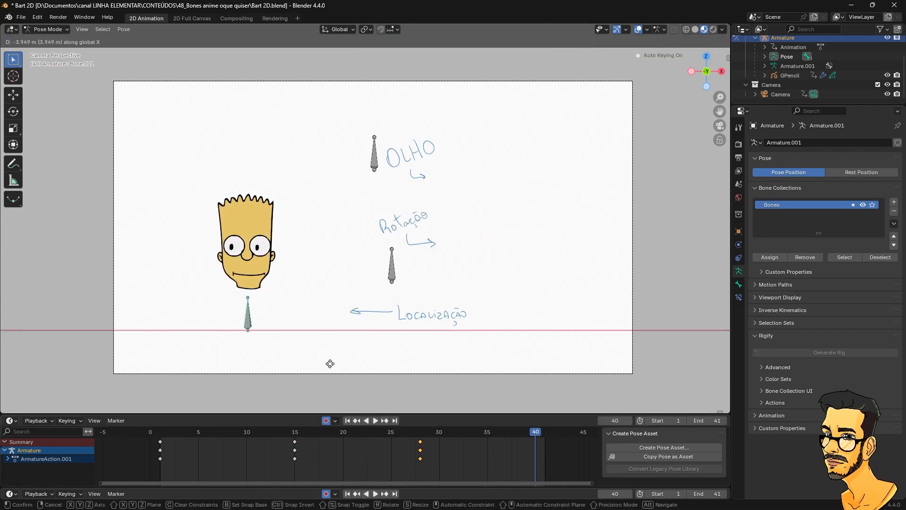
{"action": "left_click", "coordinate": [394, 360]}
{"action": "key", "text": "space"}
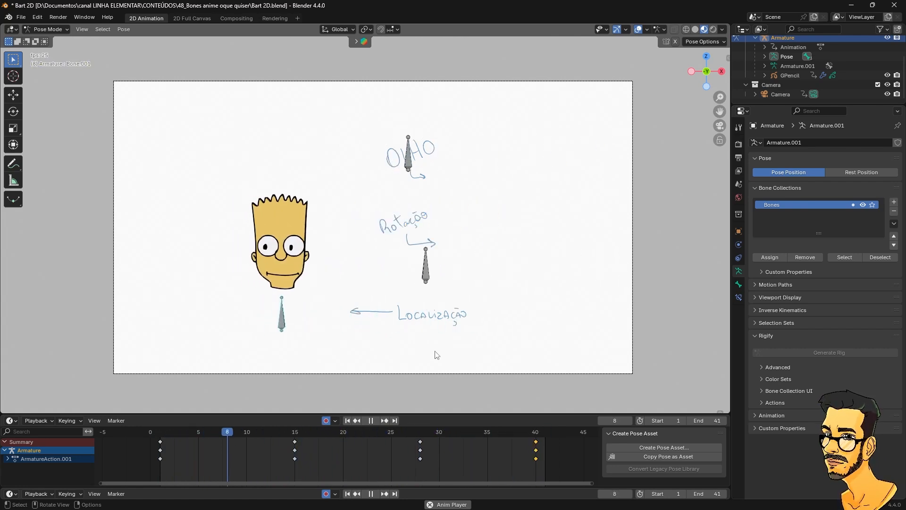
{"action": "key", "text": "space"}
Step: At frame 1, move the Rotação bone about 0.7 m along negative X to key the head turned toward negative X
{"action": "left_click", "coordinate": [461, 274]}
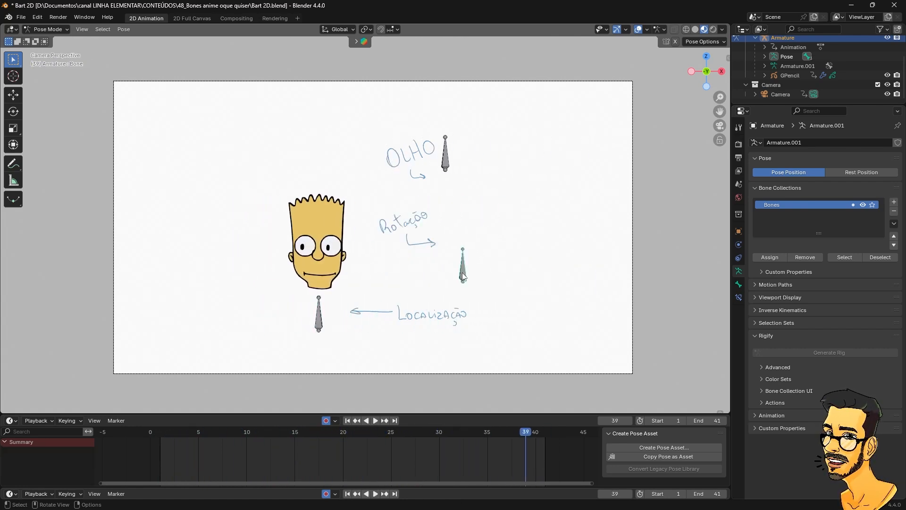
{"action": "key", "text": "g"}
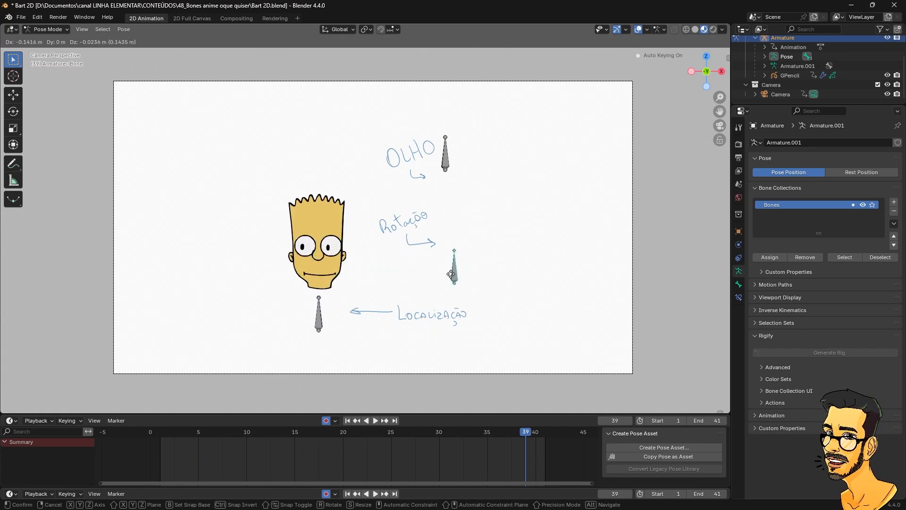
{"action": "right_click", "coordinate": [543, 284]}
{"action": "left_click_drag", "start_coordinate": [527, 432], "coordinate": [163, 439]}
{"action": "key", "text": "space"}
{"action": "key", "text": "space"}
{"action": "key", "text": "g"}
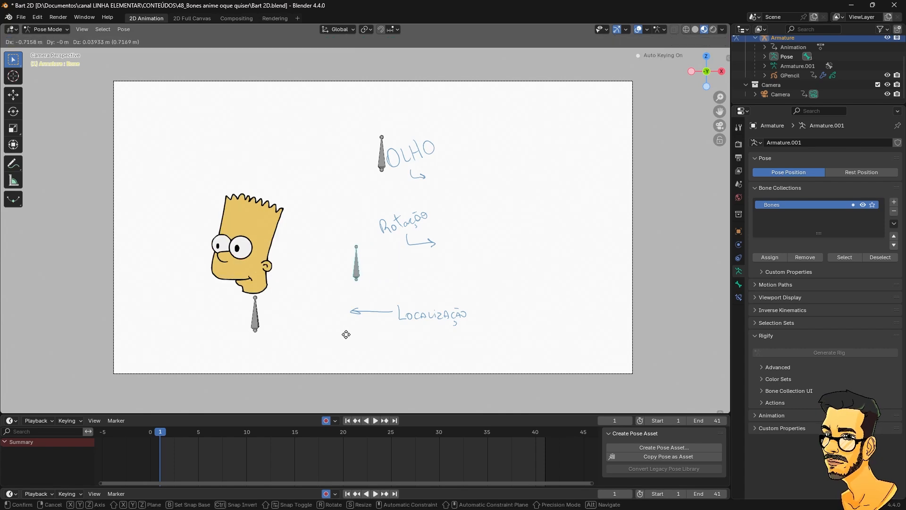
{"action": "left_click", "coordinate": [347, 339]}
Step: At frame 10, move the Rotação bone along positive X to key the head turned the opposite way
{"action": "key", "text": "space"}
{"action": "key", "text": "space"}
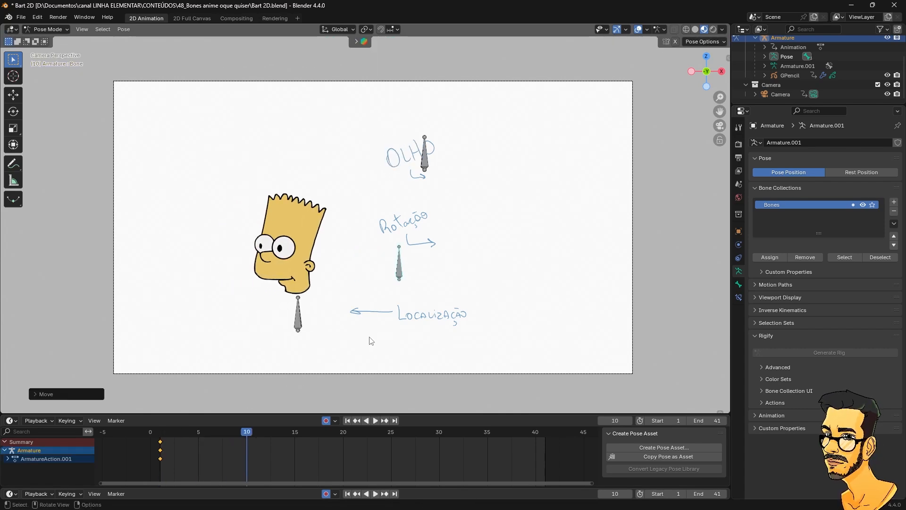
{"action": "key", "text": "g"}
{"action": "left_click", "coordinate": [455, 332]}
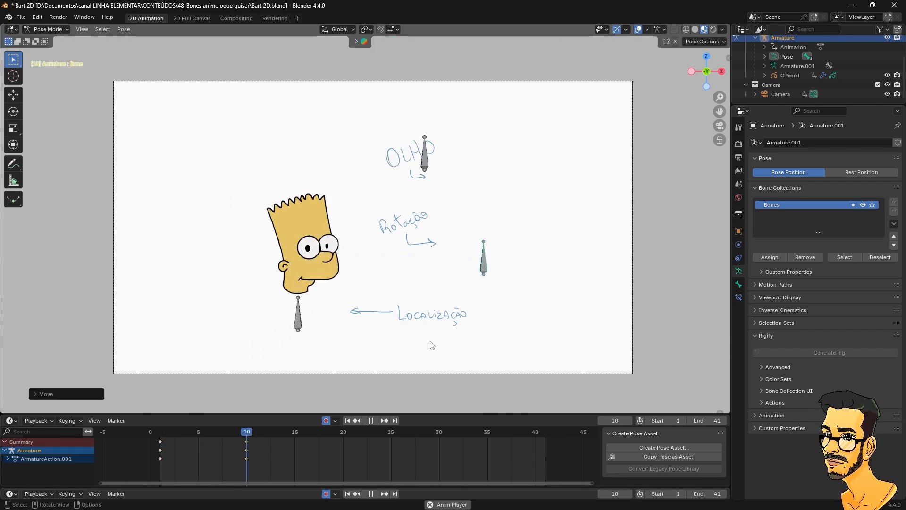
Step: At frame 29, move the Rotação bone back along negative X to key the head turn, and play the animation
{"action": "key", "text": "space"}
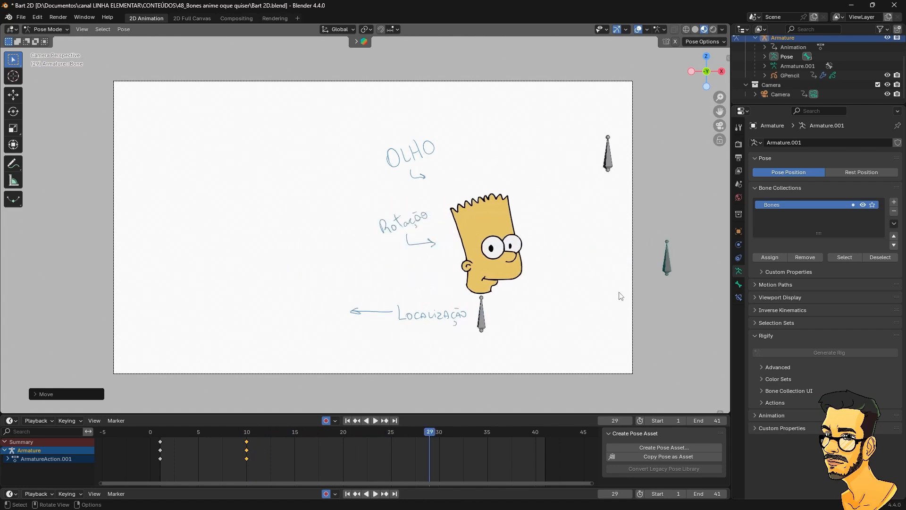
{"action": "key", "text": "g"}
{"action": "left_click", "coordinate": [534, 296]}
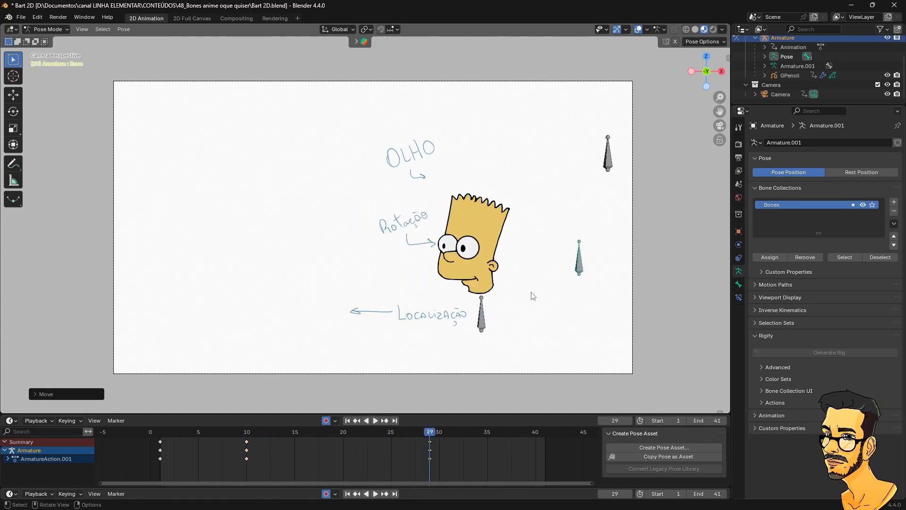
{"action": "key", "text": "space"}
{"action": "key", "text": "space"}
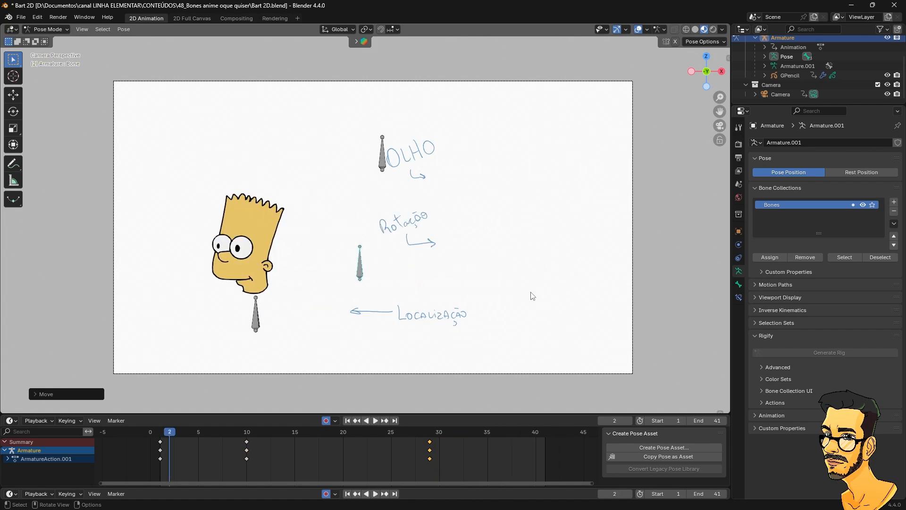
Step: At frame 36, move the Rotação bone slightly along positive X to key the front-facing head, and play the animation
{"action": "left_click_drag", "start_coordinate": [171, 435], "coordinate": [395, 429]}
{"action": "key", "text": "space"}
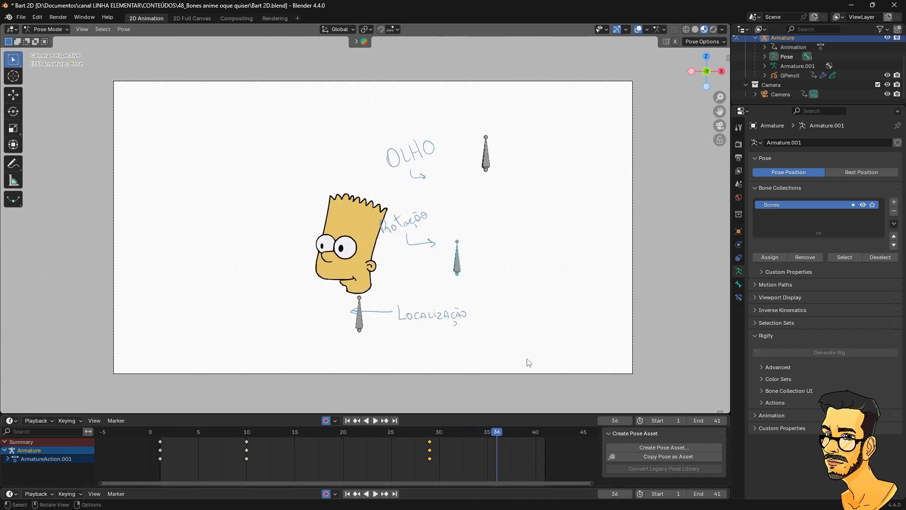
{"action": "key", "text": "g"}
{"action": "left_click", "coordinate": [565, 338]}
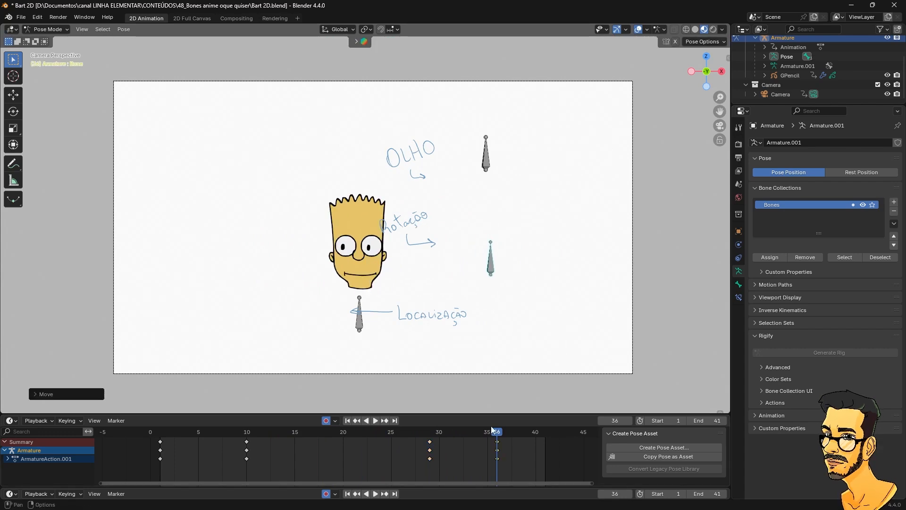
{"action": "key", "text": "space"}
{"action": "left_click_drag", "start_coordinate": [580, 426], "coordinate": [529, 433]}
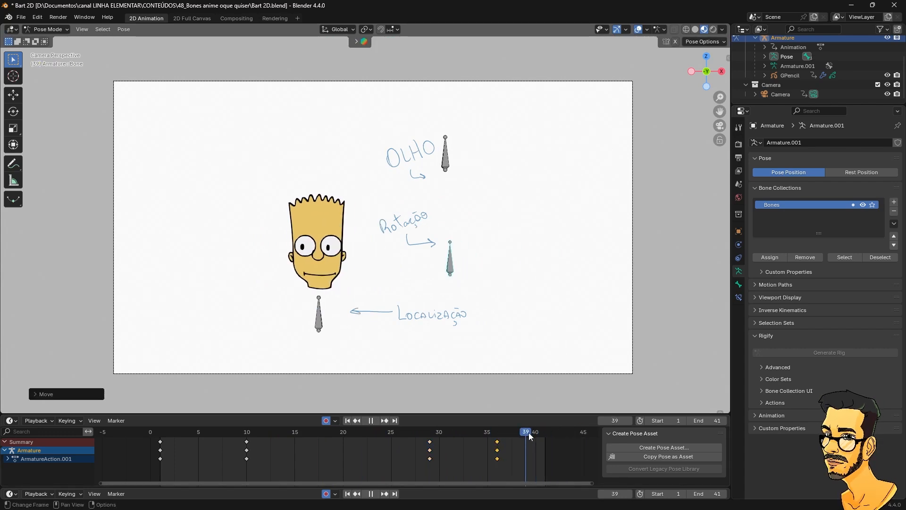
{"action": "key", "text": "space"}
Step: Try moving the Rotação, Localização and Olho bones in turn at frame 39, cancelling each move
{"action": "key", "text": "g"}
{"action": "right_click", "coordinate": [452, 275]}
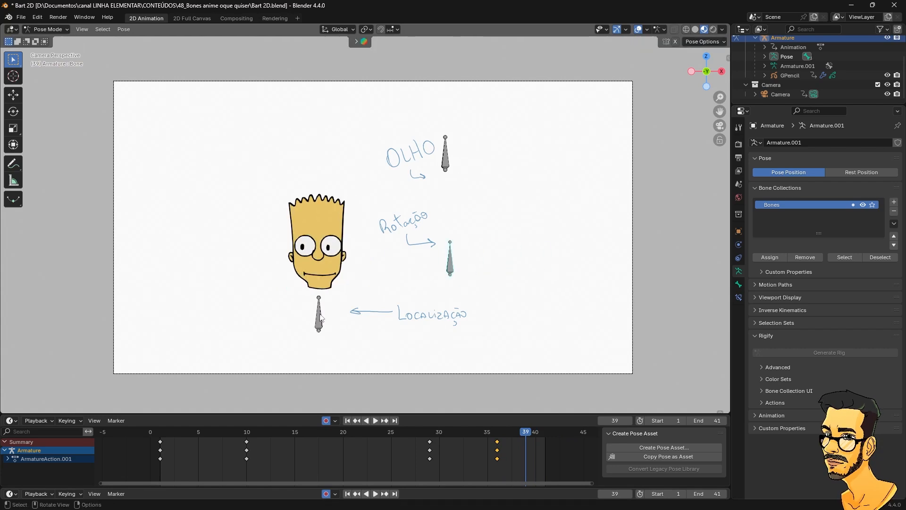
{"action": "key", "text": "g"}
{"action": "right_click", "coordinate": [264, 312]}
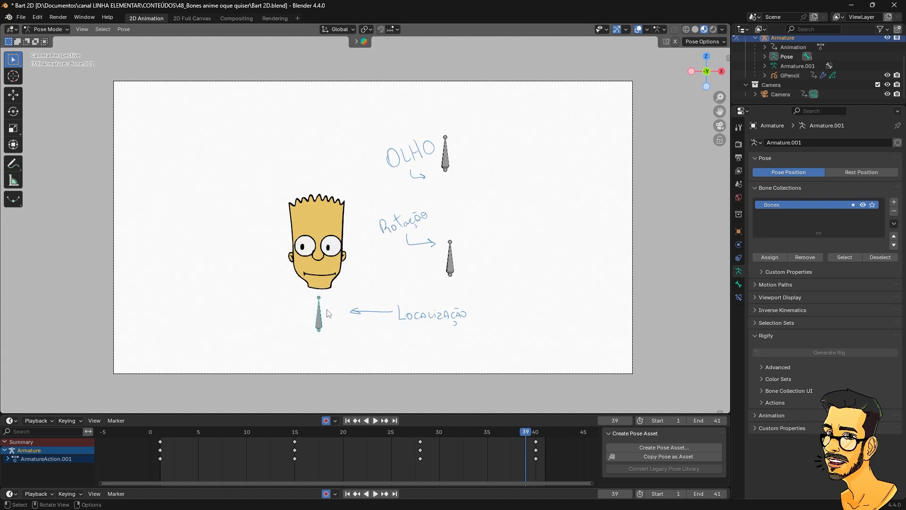
{"action": "left_click", "coordinate": [449, 259]}
{"action": "key", "text": "g"}
{"action": "right_click", "coordinate": [451, 206]}
{"action": "left_click", "coordinate": [445, 159]}
{"action": "key", "text": "g"}
{"action": "right_click", "coordinate": [458, 131]}
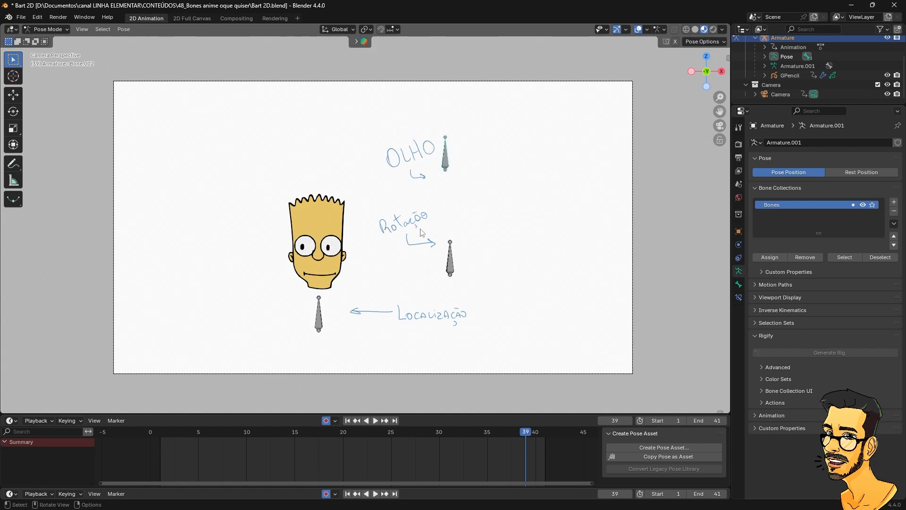
Step: Compare the keyframes of the Localização and Rotação bones, and play the animation with the viewport overlays hidden
{"action": "left_click", "coordinate": [331, 315]}
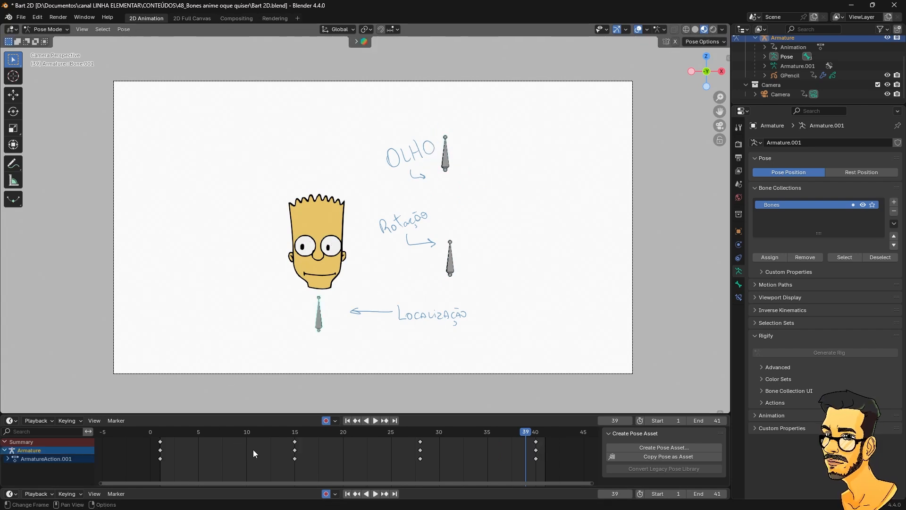
{"action": "left_click", "coordinate": [450, 271]}
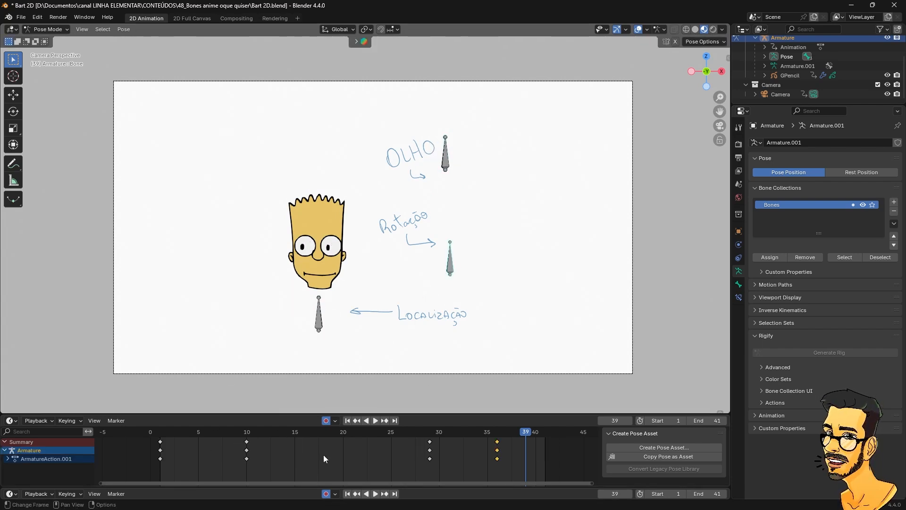
{"action": "key", "text": "space"}
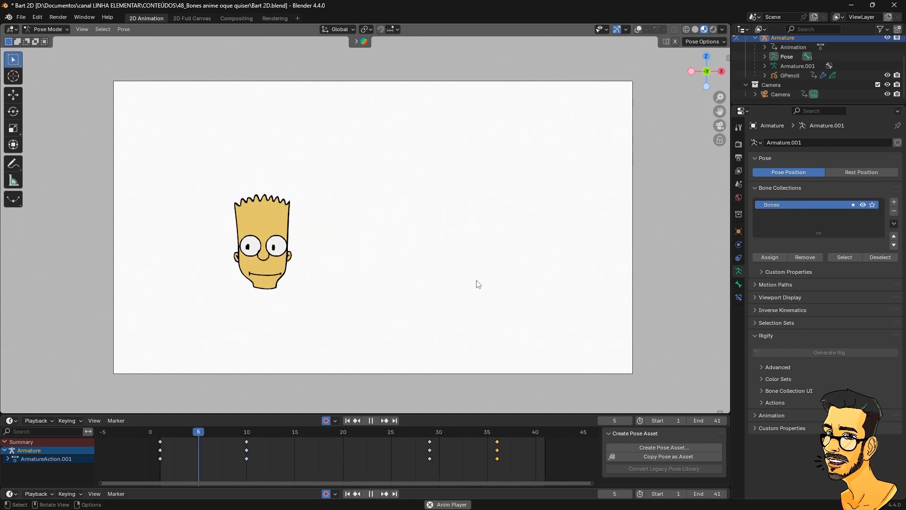
{"action": "key", "text": "space"}
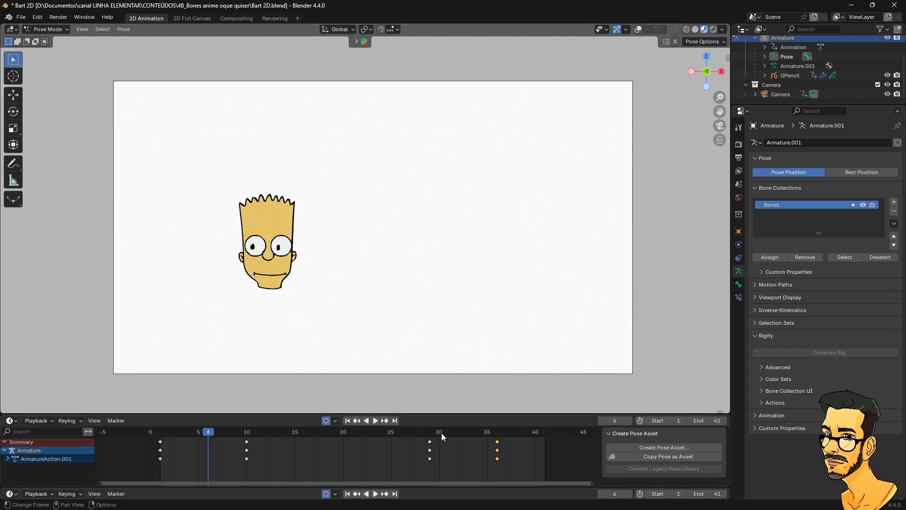
{"action": "key", "text": "space"}
{"action": "key", "text": "space"}
{"action": "left_click", "coordinate": [637, 30]}
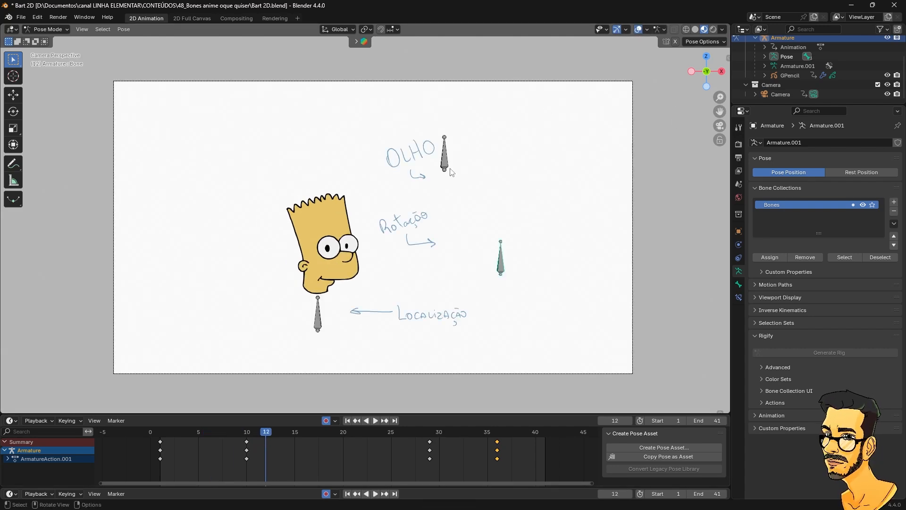
Step: Try moving the Olho bone around at frame 12 to demonstrate how the irises are masked by the eyes
{"action": "scroll", "coordinate": [347, 259], "scroll_direction": "up", "scroll_amount": 2}
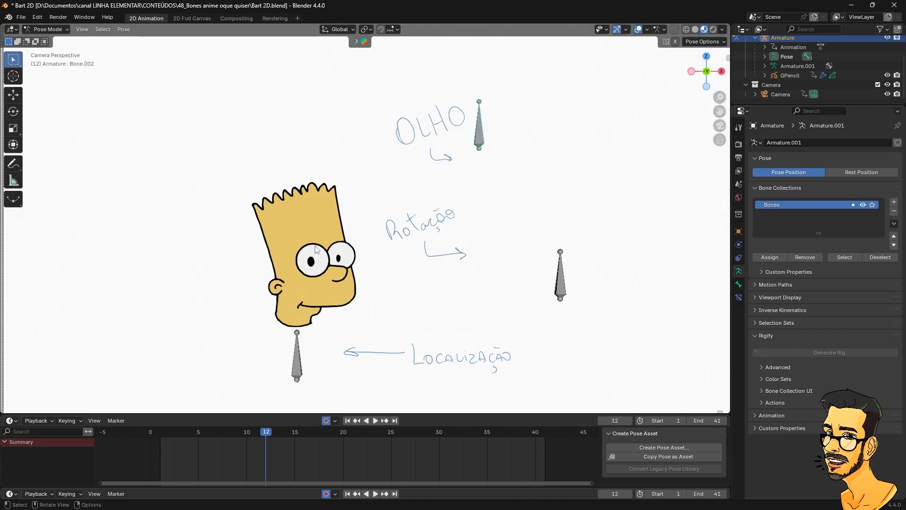
{"action": "key", "text": "g"}
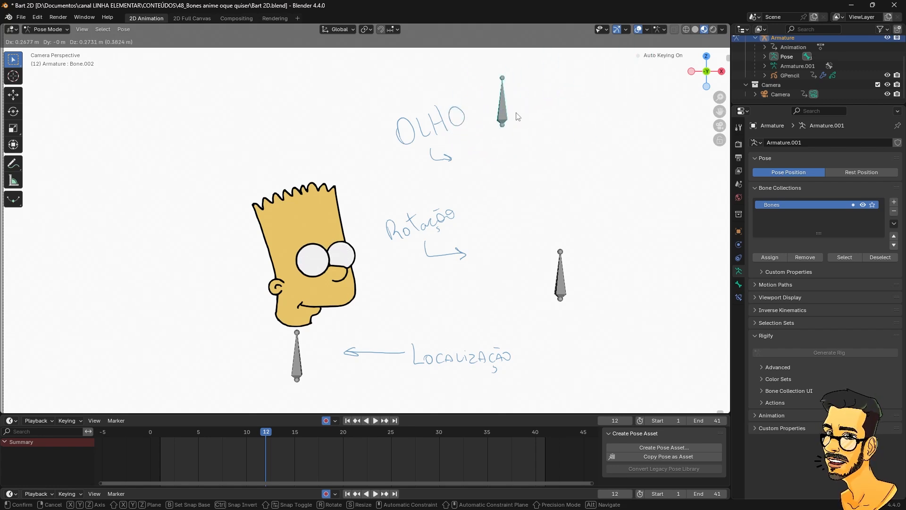
{"action": "mouse_move", "coordinate": [518, 116]}
{"action": "left_mouse_down"}
{"action": "mouse_move", "coordinate": [522, 110]}
{"action": "mouse_move", "coordinate": [488, 112]}
{"action": "mouse_move", "coordinate": [509, 119]}
{"action": "left_mouse_up"}
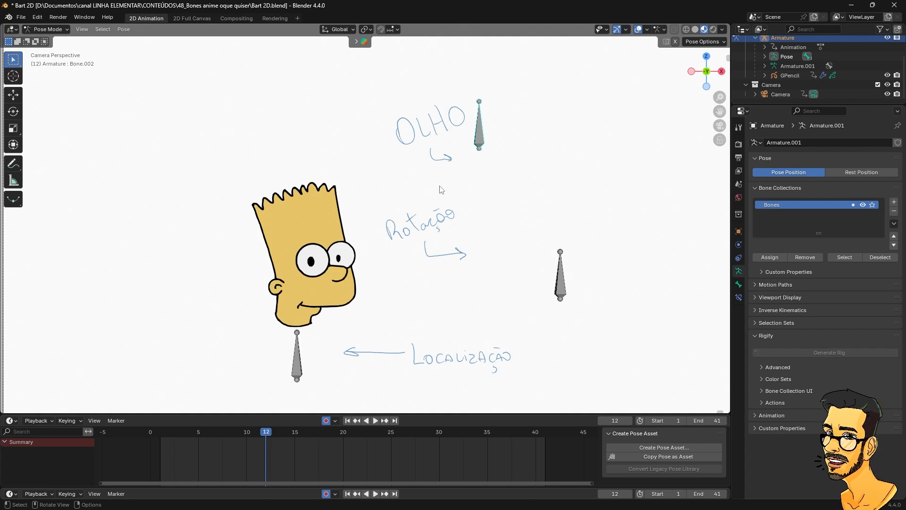
{"action": "key", "text": "g"}
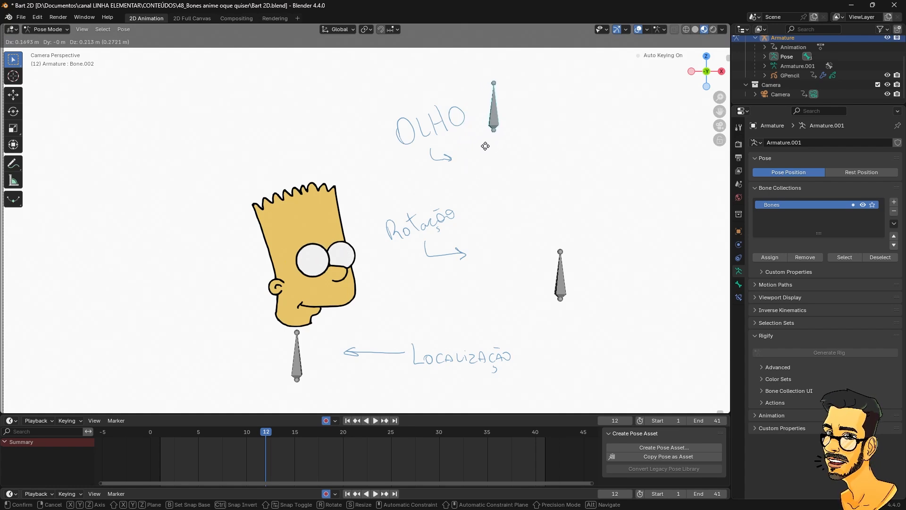
{"action": "right_click", "coordinate": [485, 149]}
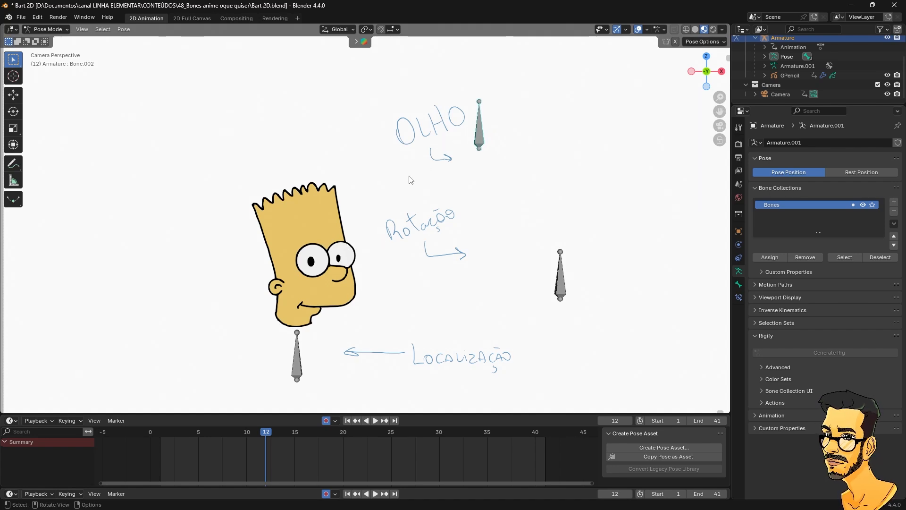
{"action": "key", "text": "g"}
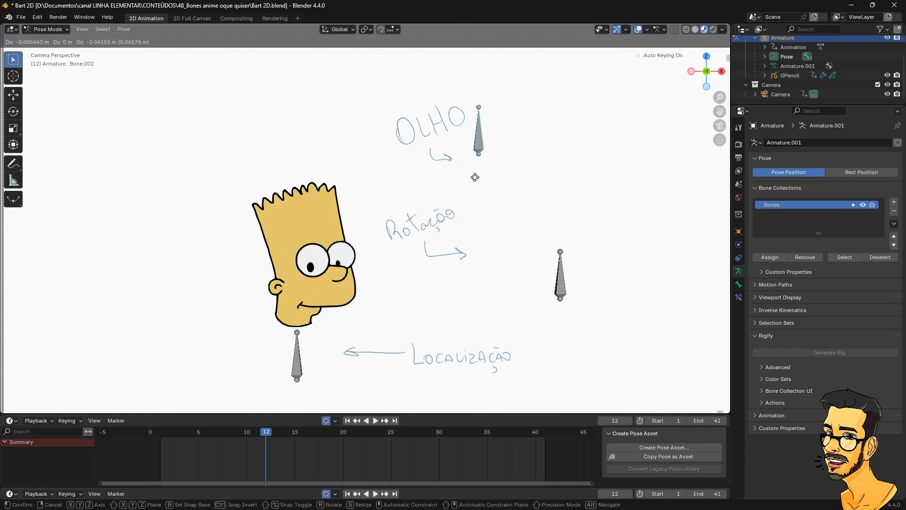
{"action": "left_click", "coordinate": [479, 166]}
Step: At frame 12, move the Rotação bone along negative X to the front-facing head, and try shifting the Olho bone
{"action": "left_click", "coordinate": [562, 282]}
{"action": "key", "text": "g"}
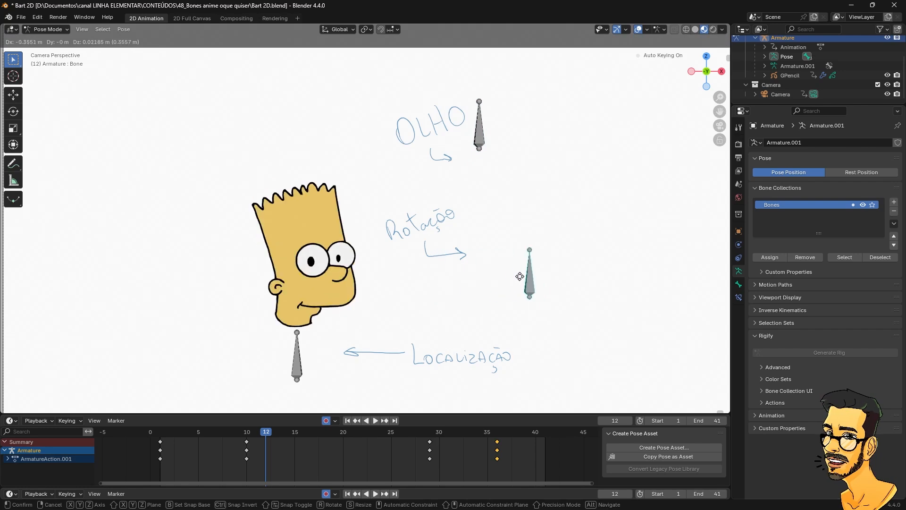
{"action": "left_click", "coordinate": [476, 278]}
{"action": "left_click", "coordinate": [484, 137]}
{"action": "key", "text": "g"}
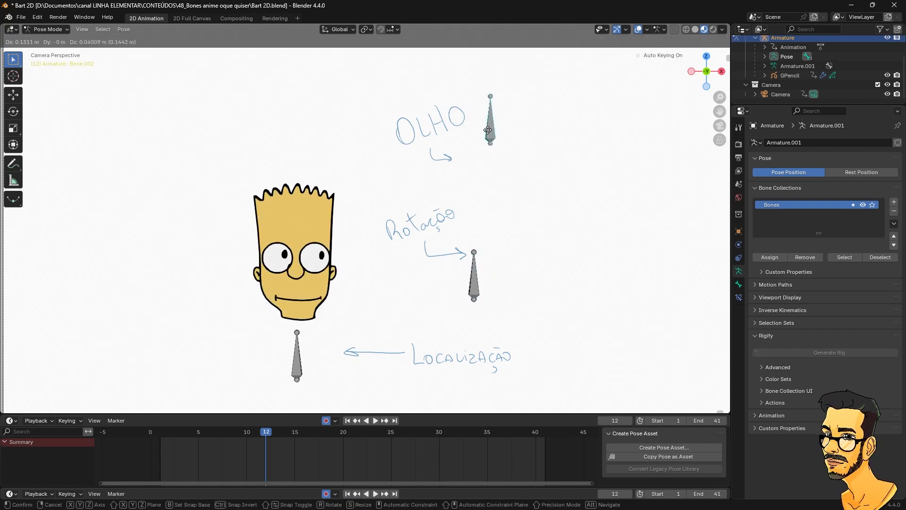
{"action": "left_click", "coordinate": [482, 136]}
Step: Move the Rotação bone farther along negative X at frame 12 to turn the head sideways, and test the Olho bone again
{"action": "left_click", "coordinate": [475, 274]}
{"action": "key", "text": "g"}
{"action": "left_click", "coordinate": [448, 272]}
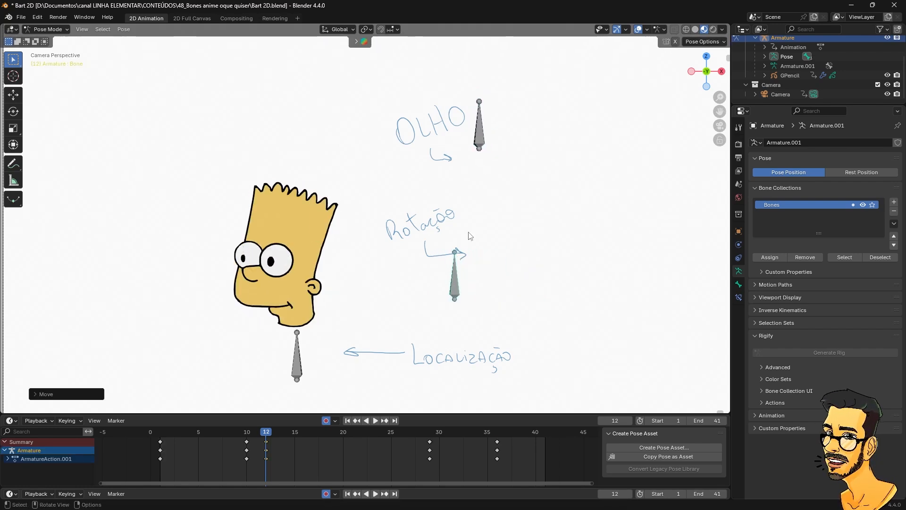
{"action": "left_click", "coordinate": [479, 137]}
{"action": "key", "text": "g"}
{"action": "left_click", "coordinate": [475, 143]}
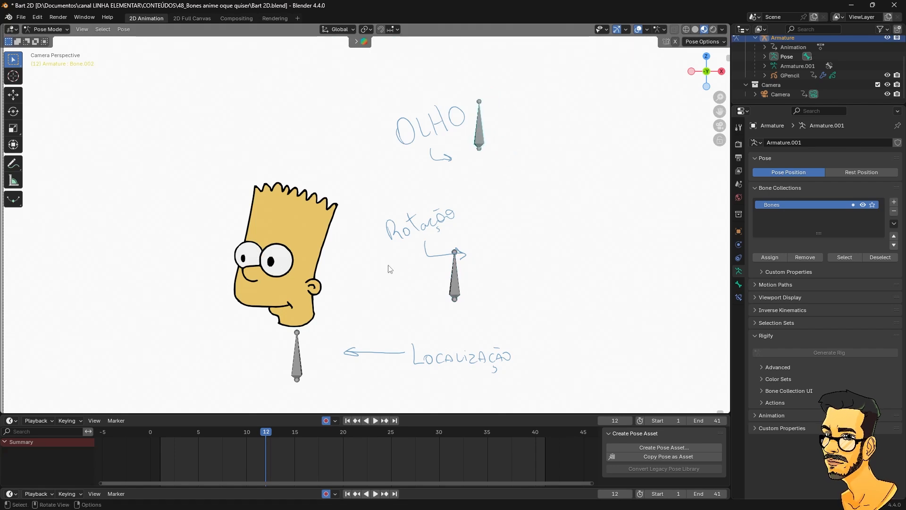
Step: Switch to Object Mode, select the Grease Pencil head and make its IRIS layer active
{"action": "middle_click_drag", "start_coordinate": [366, 289], "coordinate": [345, 283], "text": "shift"}
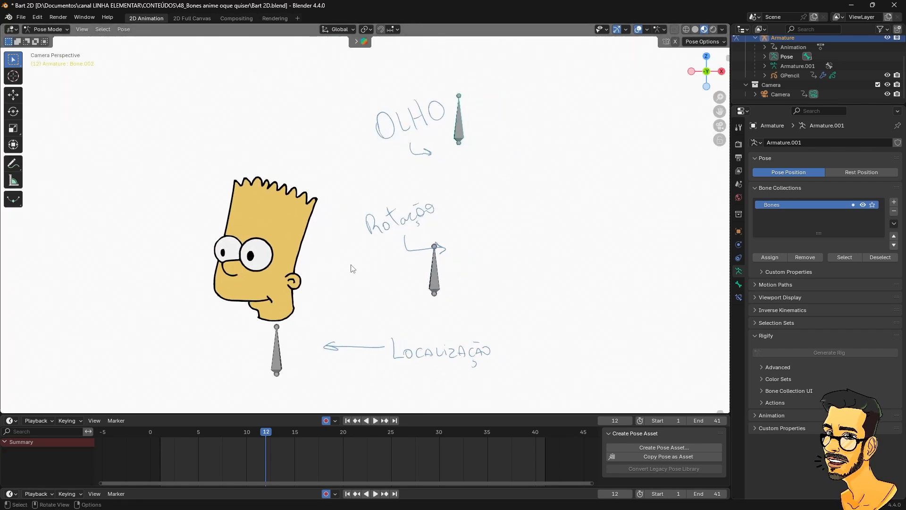
{"action": "left_click", "coordinate": [47, 29]}
{"action": "left_click", "coordinate": [50, 39]}
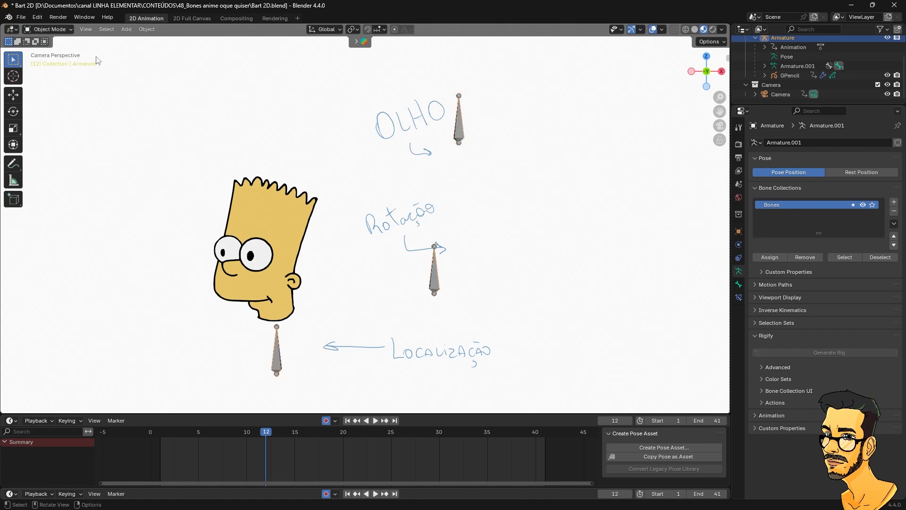
{"action": "scroll", "coordinate": [285, 363], "scroll_direction": "down", "scroll_amount": 1}
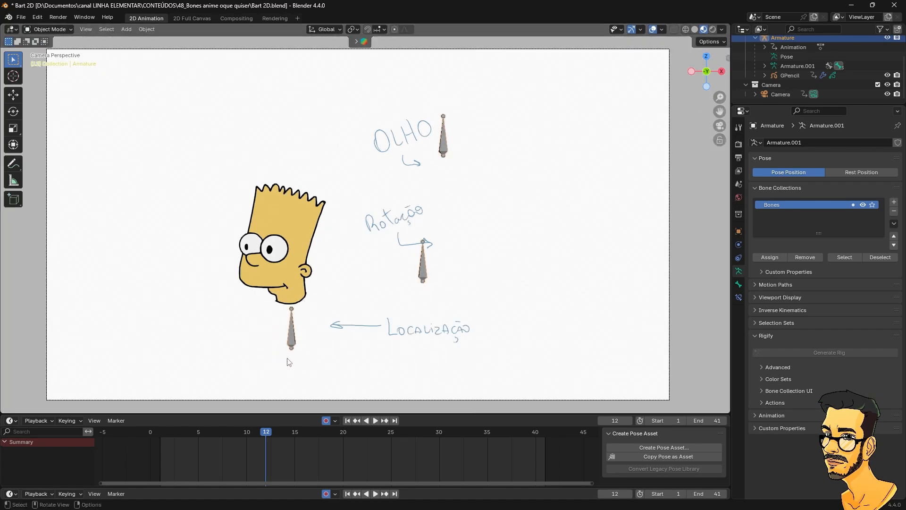
{"action": "scroll", "coordinate": [290, 354], "scroll_direction": "up", "scroll_amount": 1}
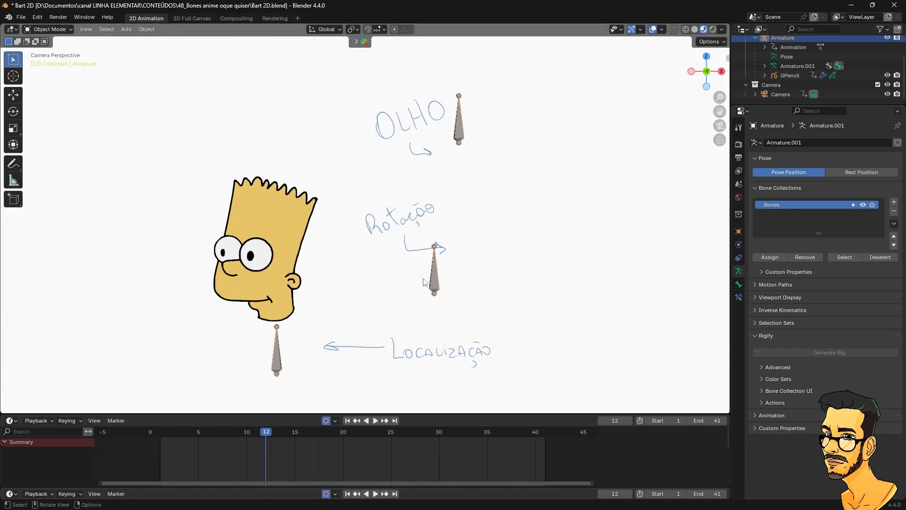
{"action": "left_click", "coordinate": [269, 236]}
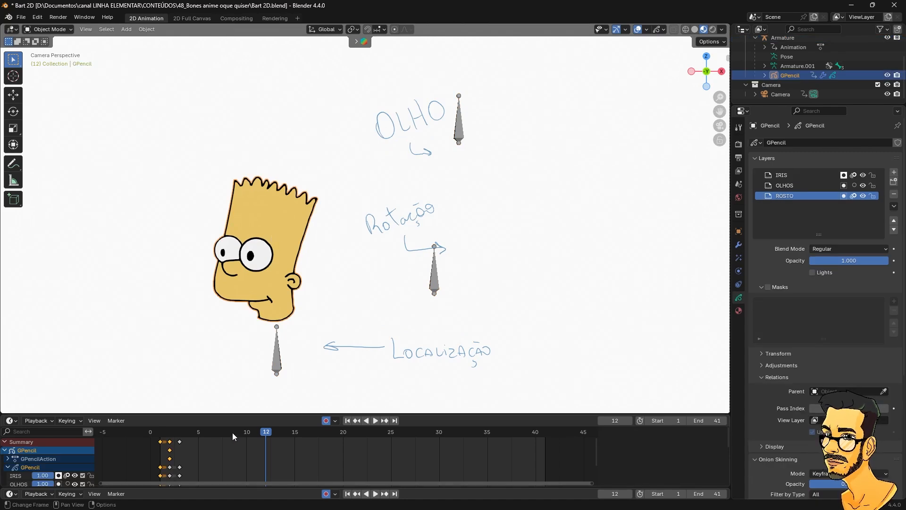
{"action": "left_click", "coordinate": [791, 186]}
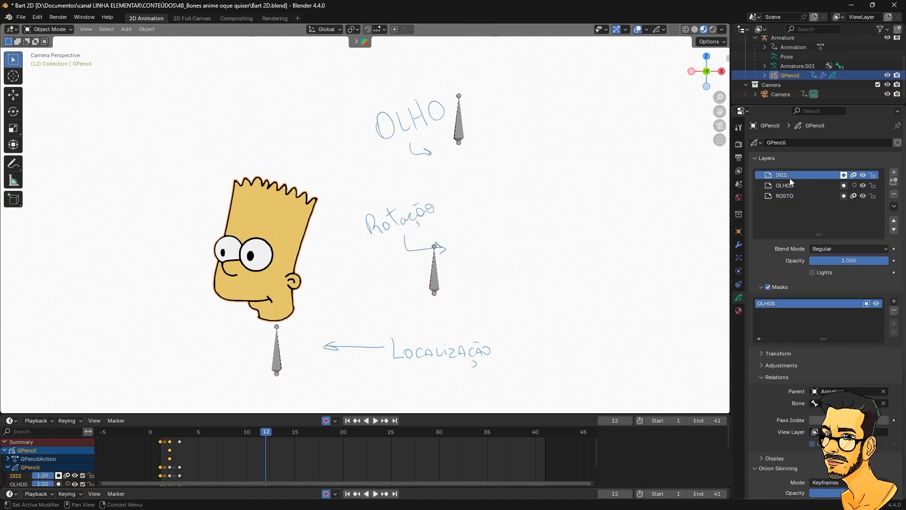
Step: Make the ROSTO layer active in the Grease Pencil object data and hide the OLHOS and IRIS layers
{"action": "left_click", "coordinate": [789, 191]}
{"action": "left_click", "coordinate": [788, 185]}
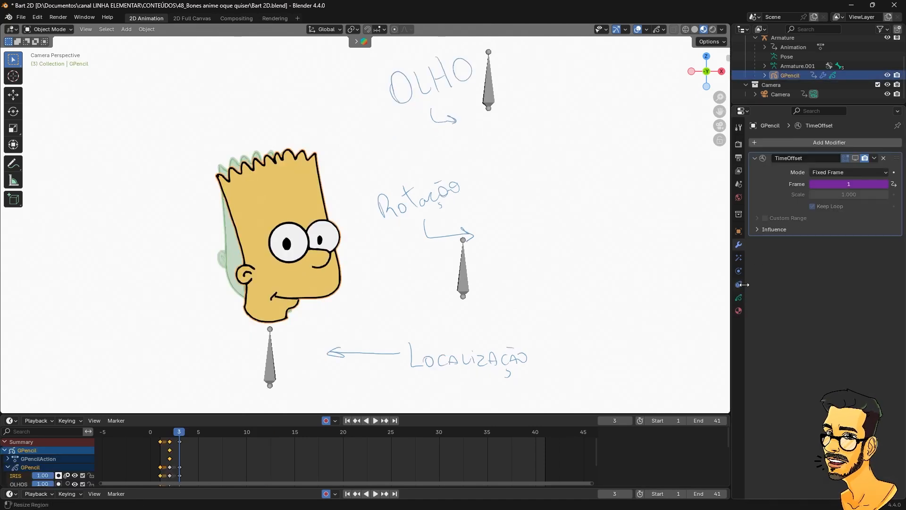
{"action": "left_click", "coordinate": [739, 297]}
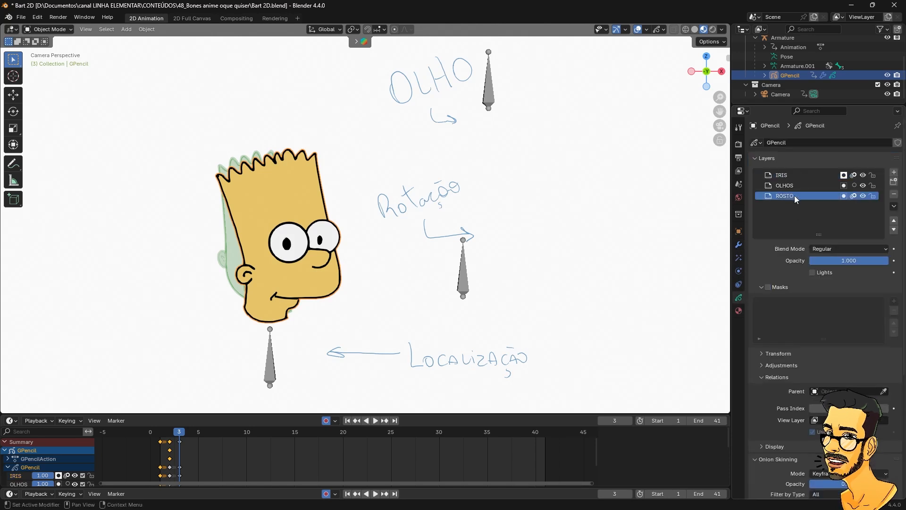
{"action": "left_click", "coordinate": [863, 185]}
{"action": "left_click", "coordinate": [863, 174]}
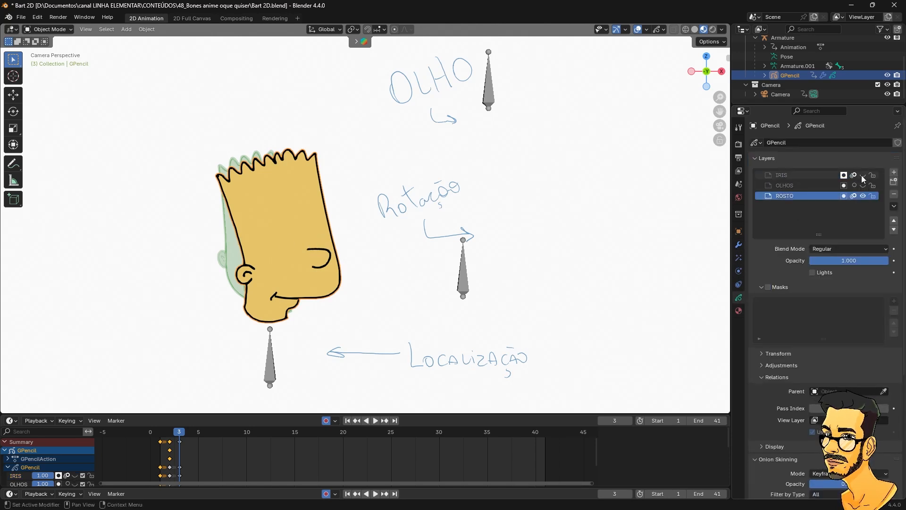
Step: Step between frames 3 and 1 to examine the face drawings on the ROSTO layer
{"action": "scroll", "coordinate": [354, 312], "scroll_direction": "down", "scroll_amount": 2}
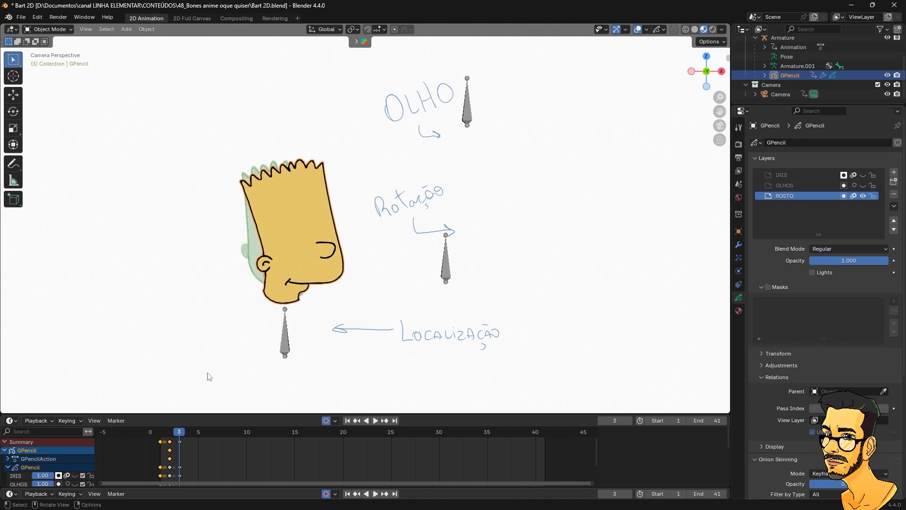
{"action": "key", "text": "space"}
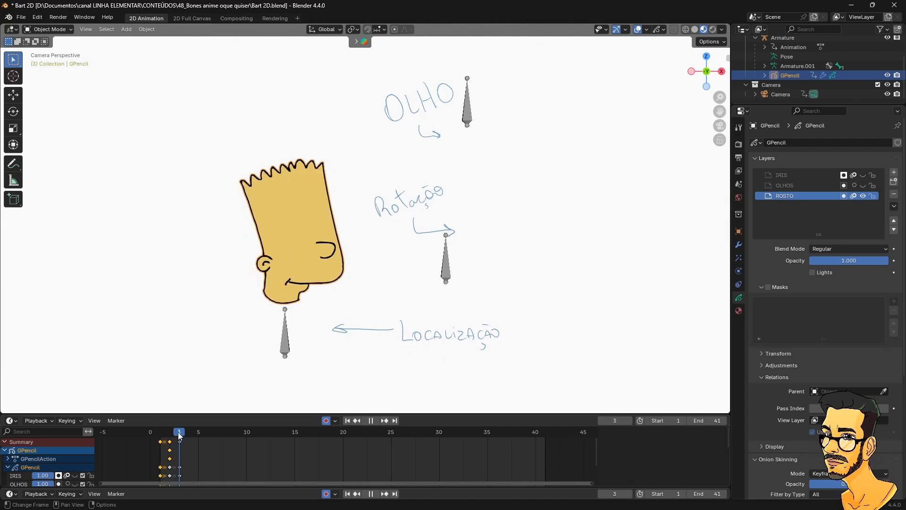
{"action": "key", "text": "Escape"}
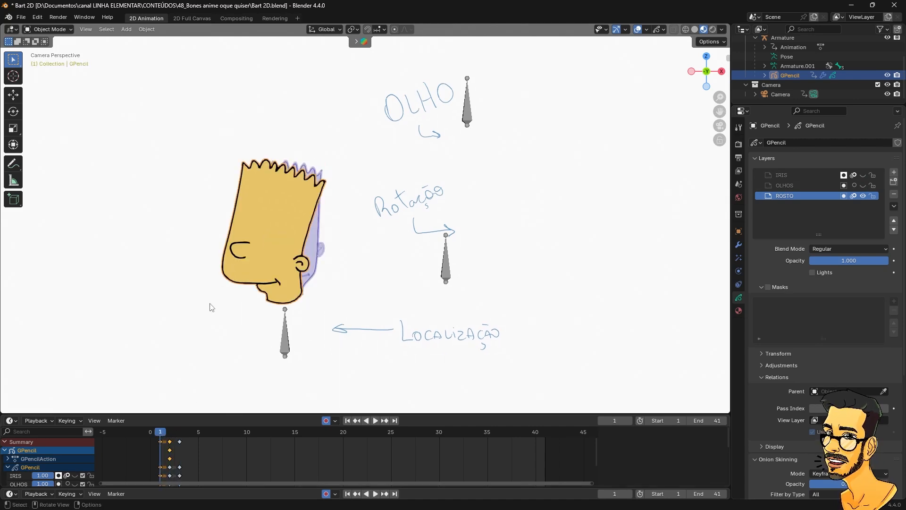
{"action": "key", "text": "space"}
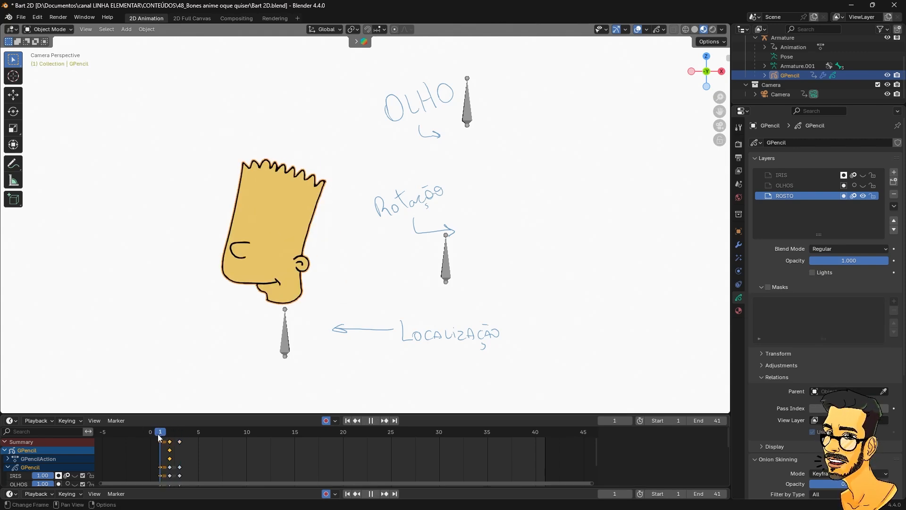
Step: Remove the face drawings' keyframes at frames 3 and 1, keeping only the front-facing head at frame 2
{"action": "left_click_drag", "start_coordinate": [160, 434], "coordinate": [179, 436]}
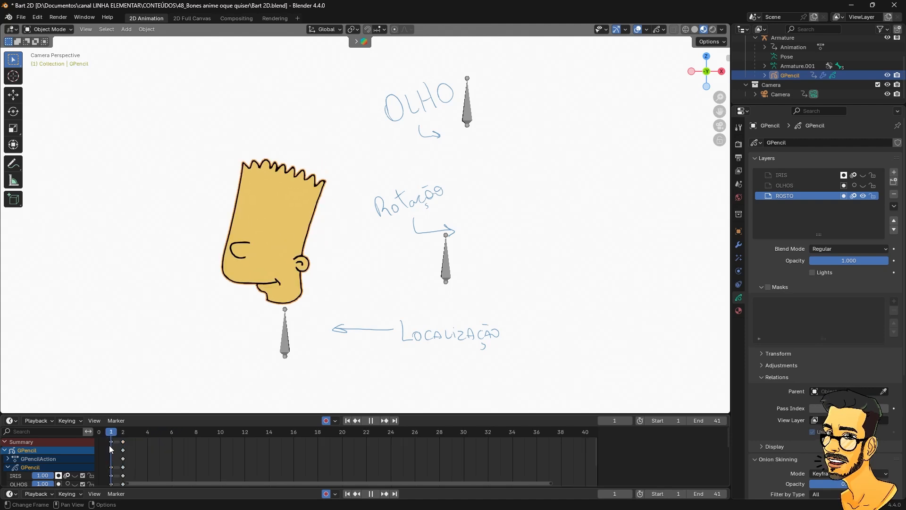
{"action": "left_click_drag", "start_coordinate": [111, 446], "coordinate": [122, 451]}
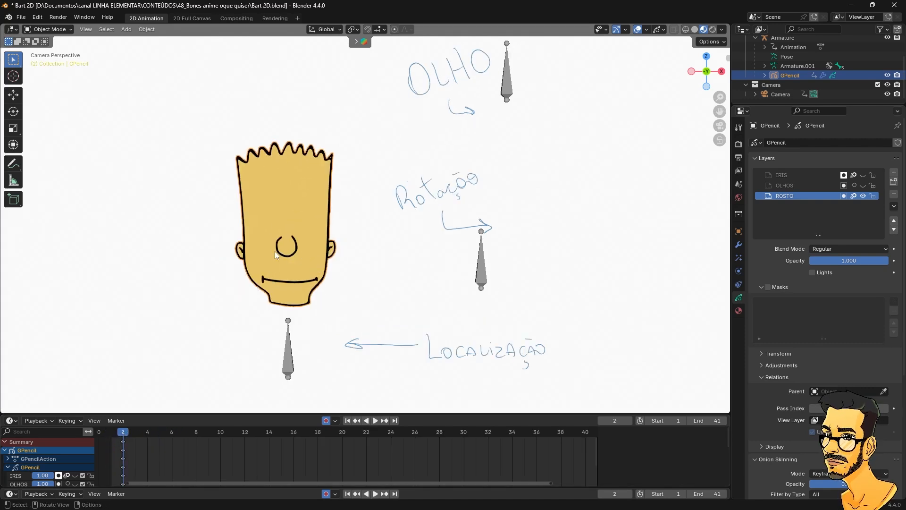
{"action": "middle_click_drag", "start_coordinate": [291, 249], "coordinate": [305, 245], "text": "shift"}
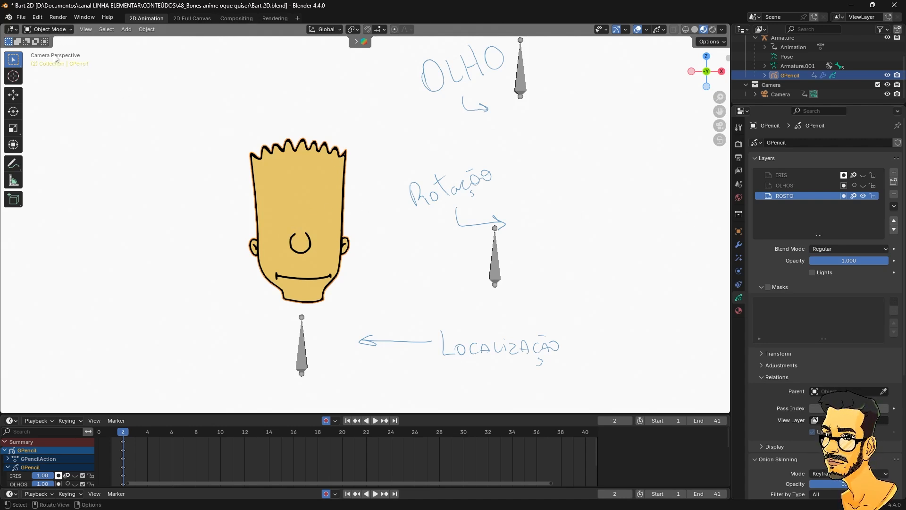
Step: Switch the Grease Pencil head to Draw Mode and go to frame 1, before the front-facing drawing
{"action": "left_click", "coordinate": [57, 33]}
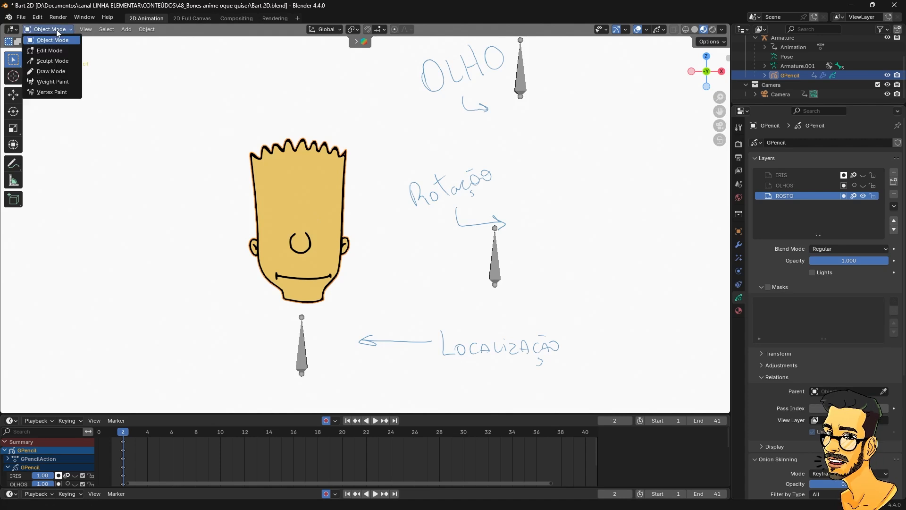
{"action": "left_click", "coordinate": [51, 72]}
{"action": "mouse_move", "coordinate": [123, 434]}
{"action": "left_mouse_down"}
{"action": "mouse_move", "coordinate": [105, 433]}
{"action": "mouse_move", "coordinate": [123, 436]}
{"action": "left_mouse_up"}
{"action": "left_click", "coordinate": [112, 443]}
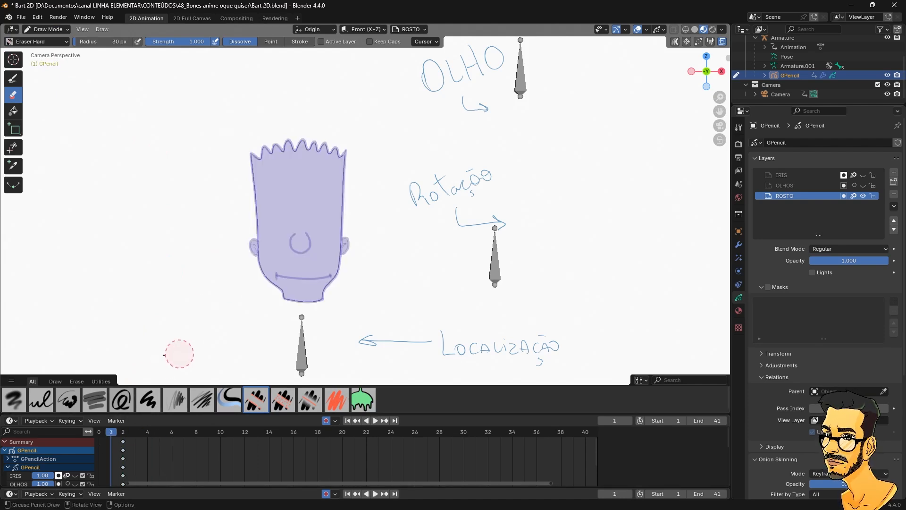
{"action": "left_click", "coordinate": [123, 434]}
{"action": "left_click_drag", "start_coordinate": [123, 435], "coordinate": [112, 433]}
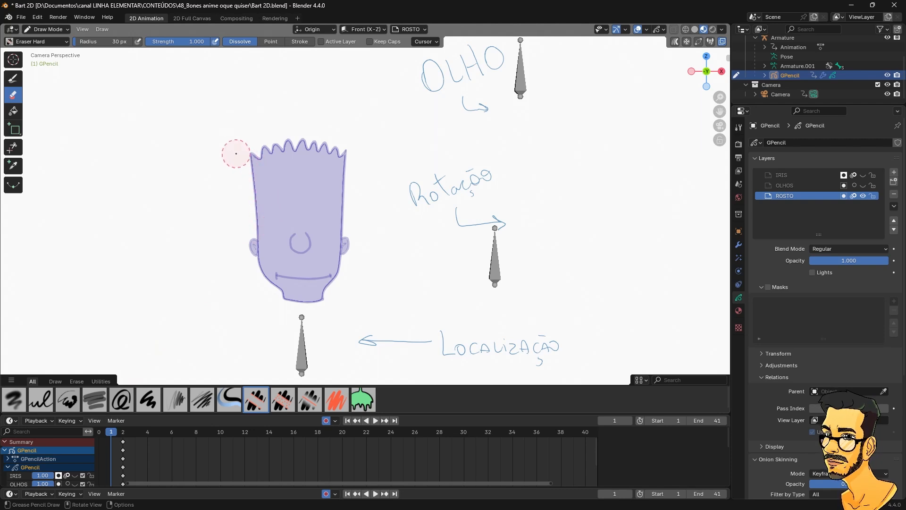
Step: At frame 1 on the ROSTO layer, sketch the head turned left with the Pencil brush and Black material
{"action": "left_click", "coordinate": [739, 311]}
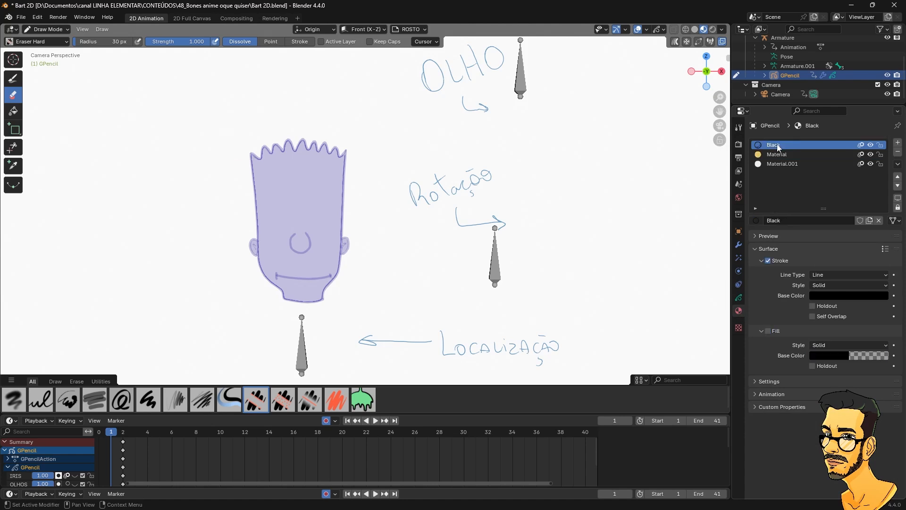
{"action": "left_click", "coordinate": [739, 297]}
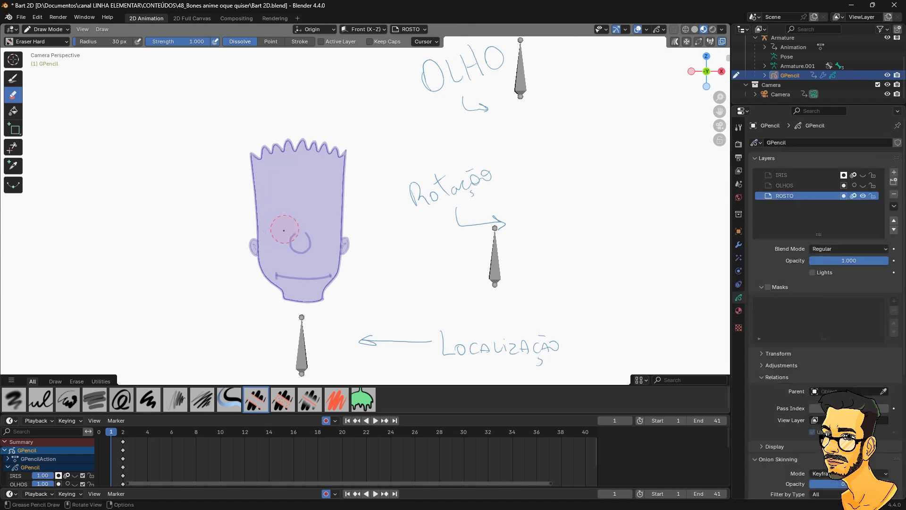
{"action": "left_click", "coordinate": [19, 80]}
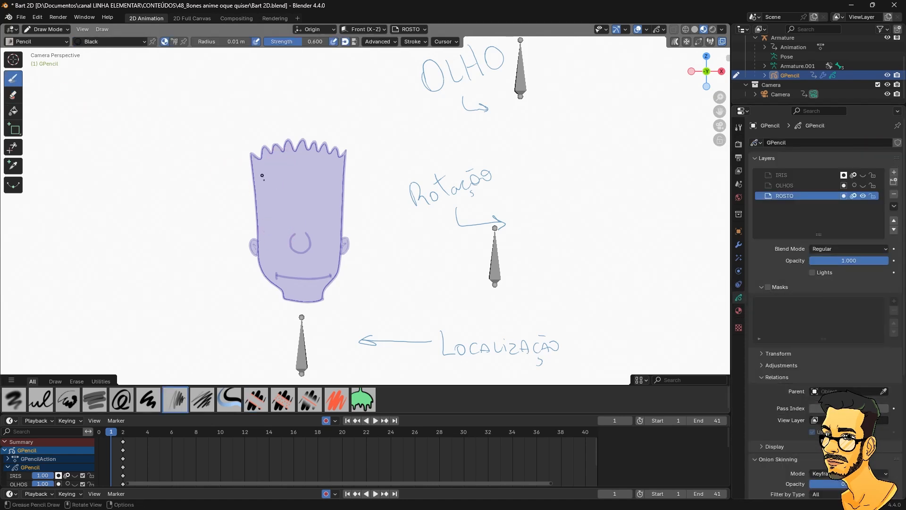
{"action": "mouse_move", "coordinate": [273, 240]}
{"action": "left_mouse_down"}
{"action": "mouse_move", "coordinate": [263, 240]}
{"action": "mouse_move", "coordinate": [272, 254]}
{"action": "mouse_move", "coordinate": [265, 192]}
{"action": "left_mouse_up"}
{"action": "mouse_move", "coordinate": [308, 138]}
{"action": "left_mouse_down"}
{"action": "mouse_move", "coordinate": [350, 152]}
{"action": "mouse_move", "coordinate": [319, 291]}
{"action": "left_mouse_up"}
{"action": "mouse_move", "coordinate": [266, 256]}
{"action": "left_mouse_down"}
{"action": "mouse_move", "coordinate": [263, 267]}
{"action": "mouse_move", "coordinate": [302, 302]}
{"action": "left_mouse_up"}
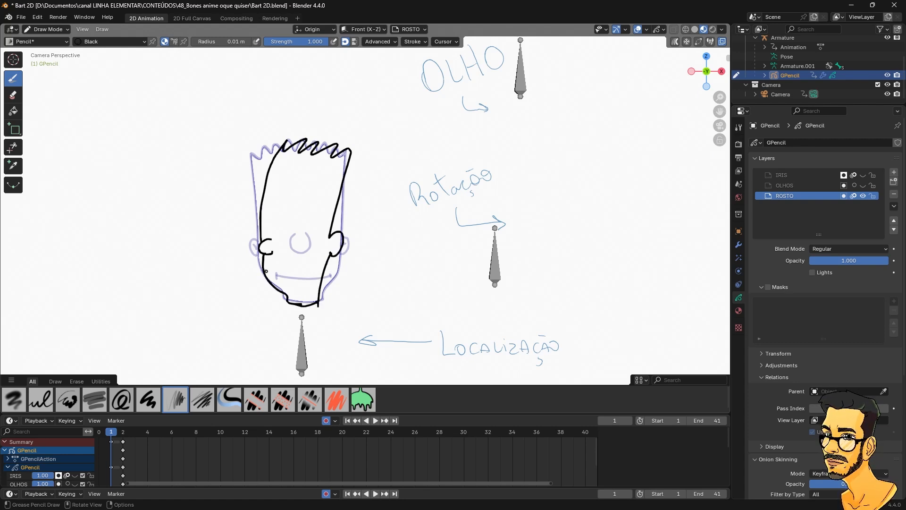
Step: At frame 3 on the ROSTO layer, sketch the head turned right, with its ear, nose and mouth
{"action": "left_click_drag", "start_coordinate": [112, 432], "coordinate": [123, 440]}
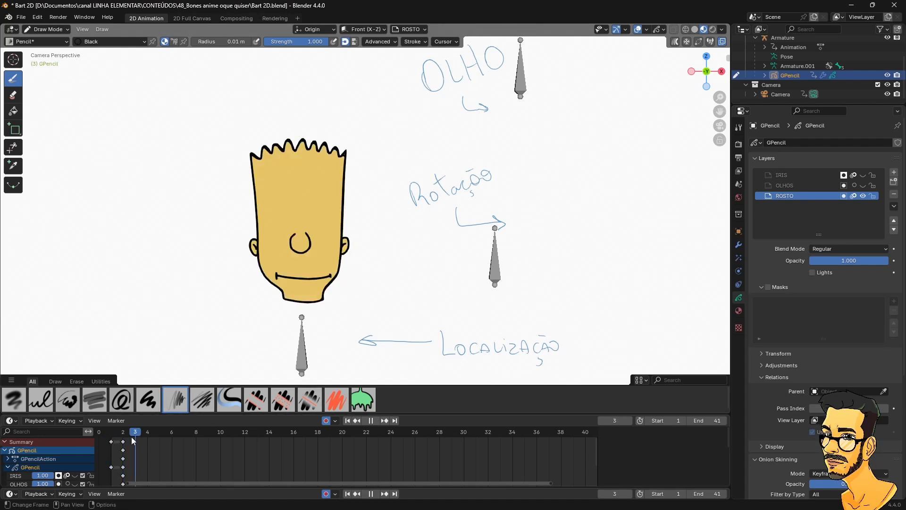
{"action": "left_click_drag", "start_coordinate": [268, 235], "coordinate": [271, 253]}
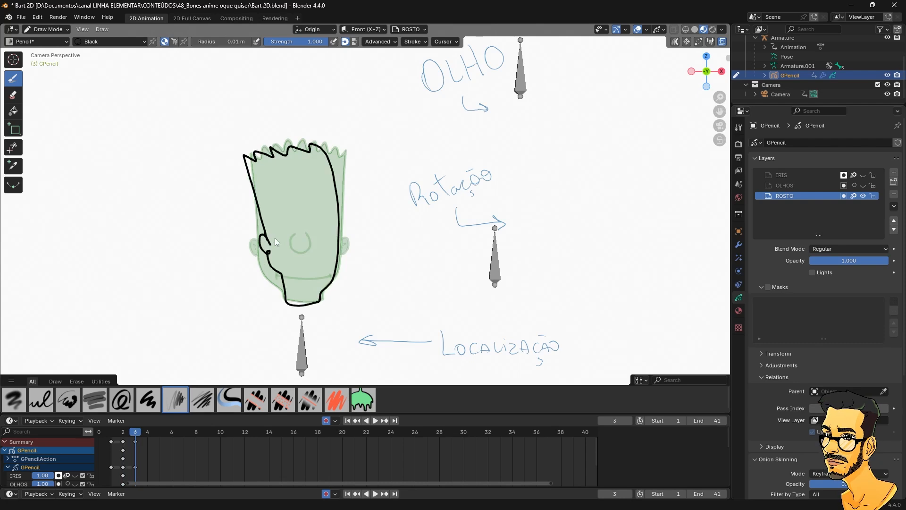
{"action": "key", "text": "space"}
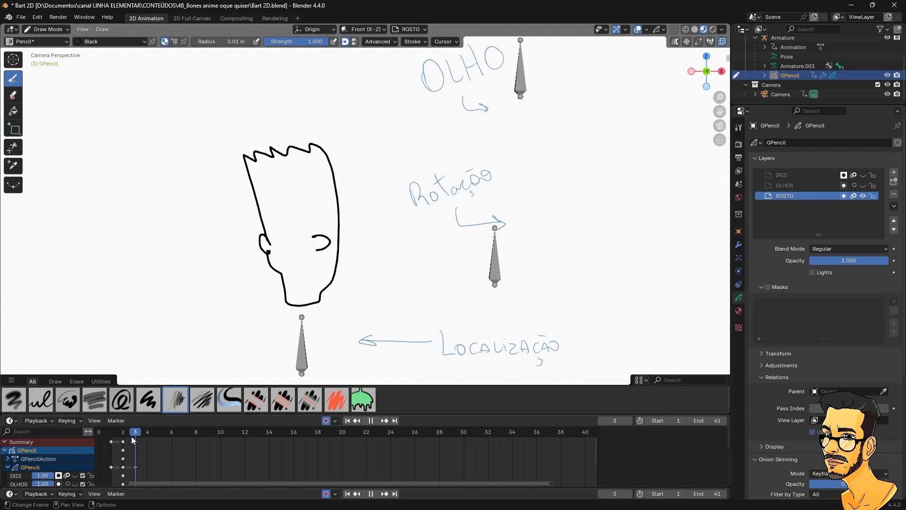
{"action": "key", "text": "space"}
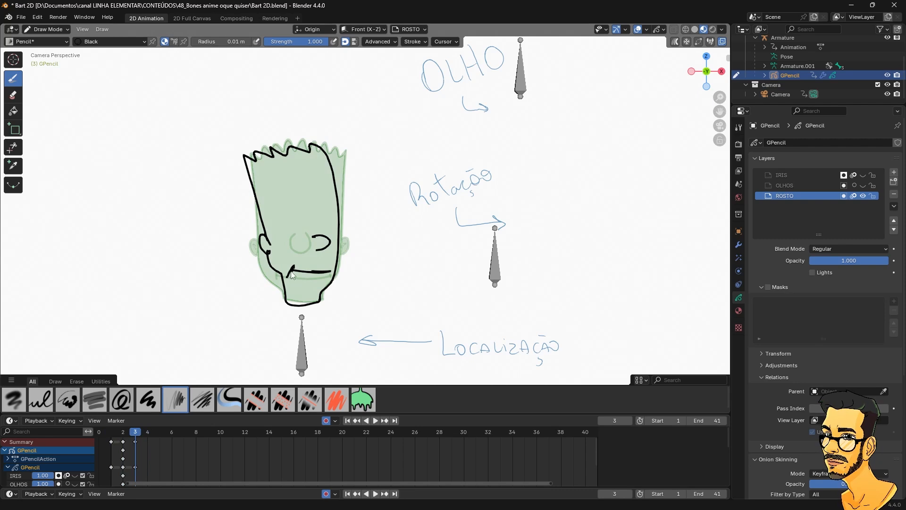
Step: Scrub across frames 1 to 3 to compare the three head drawings, stopping at frame 1
{"action": "key", "text": "space"}
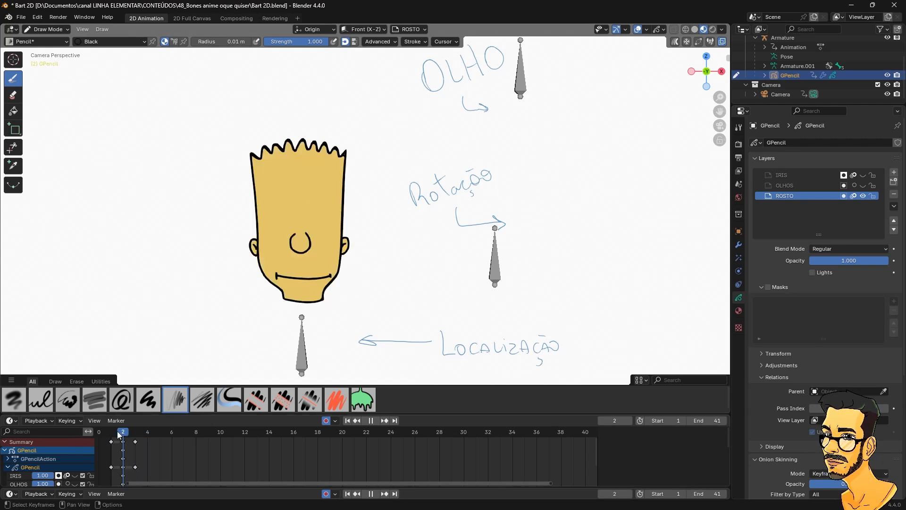
{"action": "left_click_drag", "start_coordinate": [140, 435], "coordinate": [113, 438]}
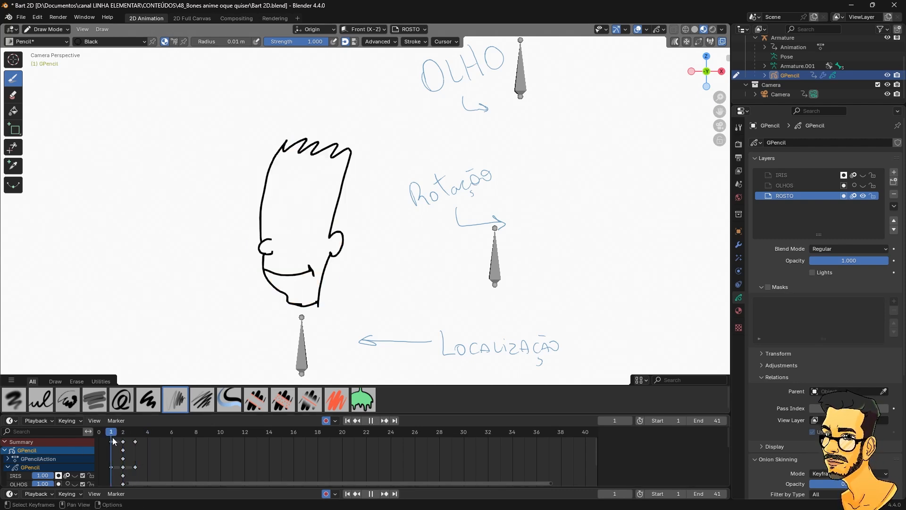
{"action": "mouse_move", "coordinate": [116, 438]}
{"action": "left_mouse_down"}
{"action": "mouse_move", "coordinate": [134, 440]}
{"action": "mouse_move", "coordinate": [115, 449]}
{"action": "mouse_move", "coordinate": [131, 454]}
{"action": "mouse_move", "coordinate": [108, 457]}
{"action": "mouse_move", "coordinate": [119, 447]}
{"action": "mouse_move", "coordinate": [114, 431]}
{"action": "mouse_move", "coordinate": [153, 444]}
{"action": "mouse_move", "coordinate": [112, 448]}
{"action": "left_mouse_up"}
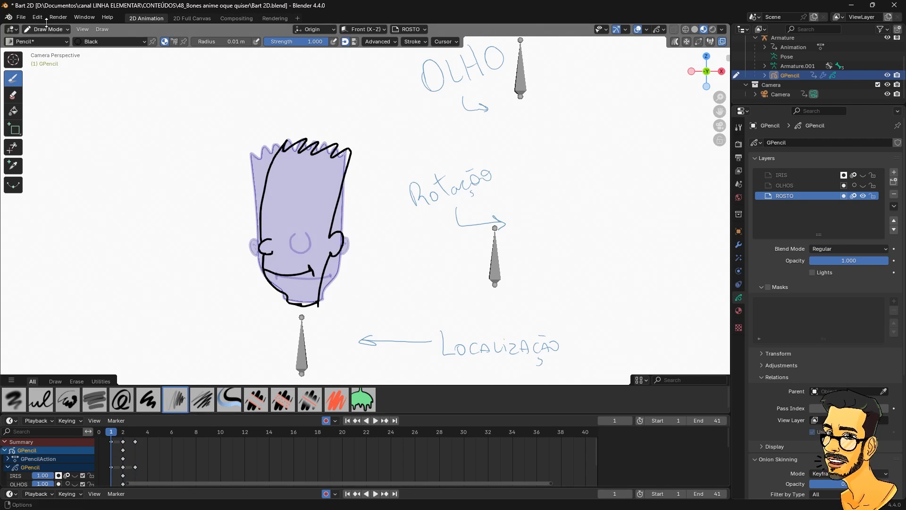
Step: Leave Draw Mode for Object Mode, select the armature and switch it to Pose Mode
{"action": "left_click", "coordinate": [47, 29]}
{"action": "left_click", "coordinate": [53, 40]}
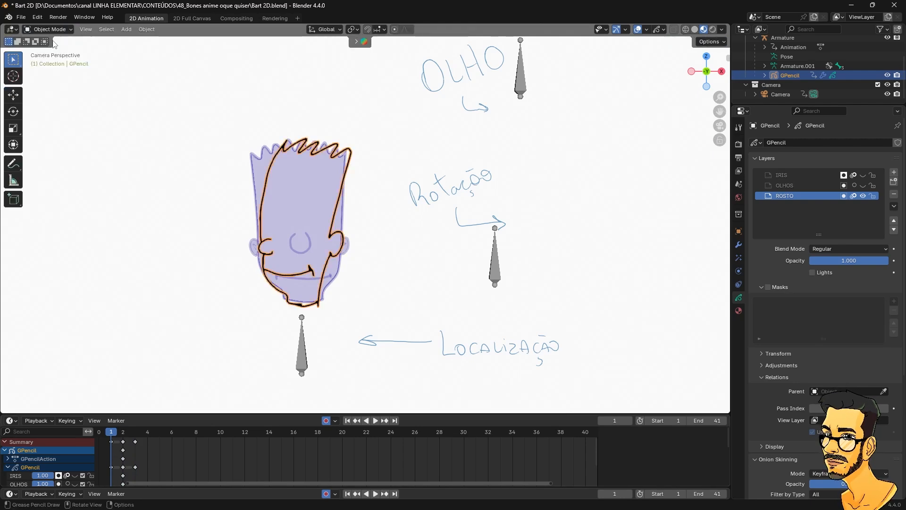
{"action": "scroll", "coordinate": [360, 278], "scroll_direction": "down", "scroll_amount": 1}
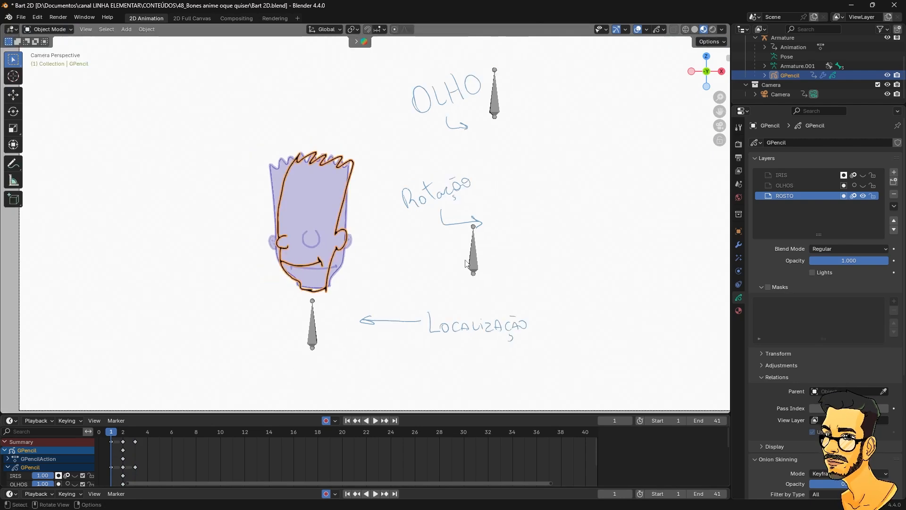
{"action": "left_click", "coordinate": [475, 260]}
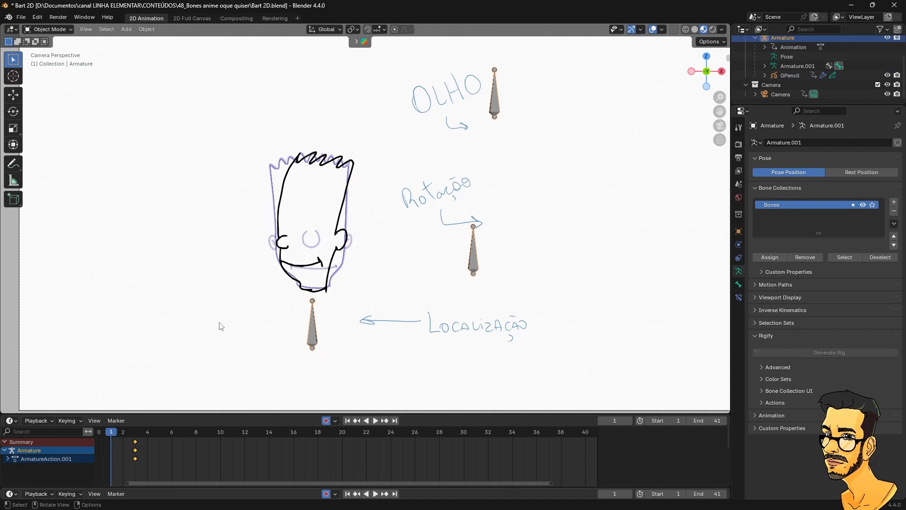
{"action": "left_click", "coordinate": [48, 29]}
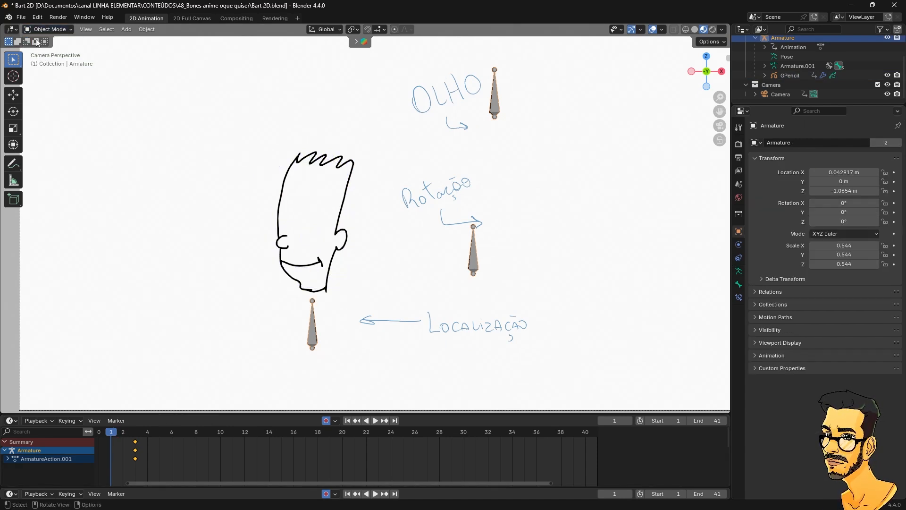
{"action": "left_click", "coordinate": [43, 31]}
{"action": "left_click", "coordinate": [42, 61]}
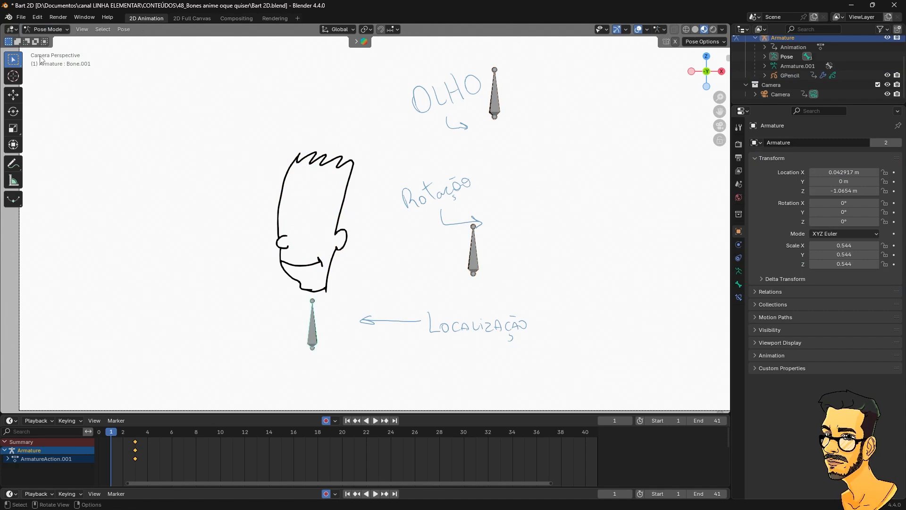
Step: Try moving the Rotação bone to test switching between the head drawings, and return to Object Mode
{"action": "left_click", "coordinate": [472, 270]}
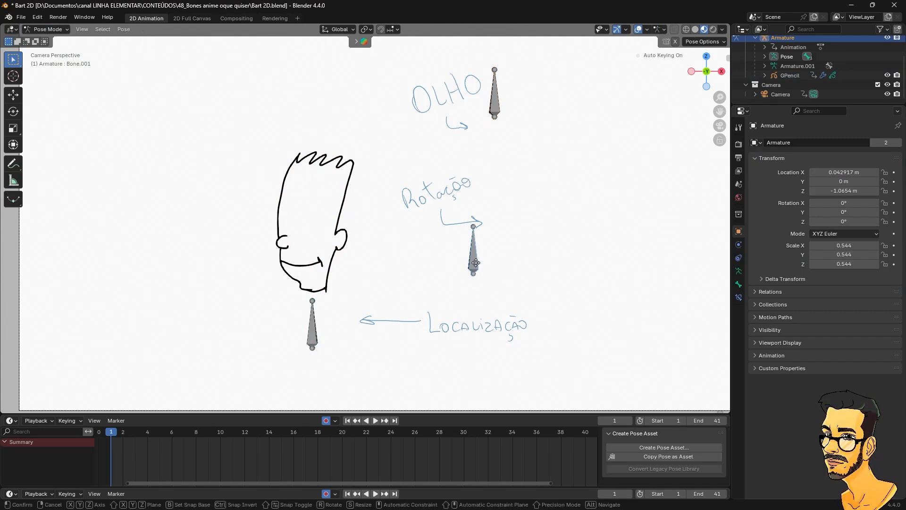
{"action": "key", "text": "g"}
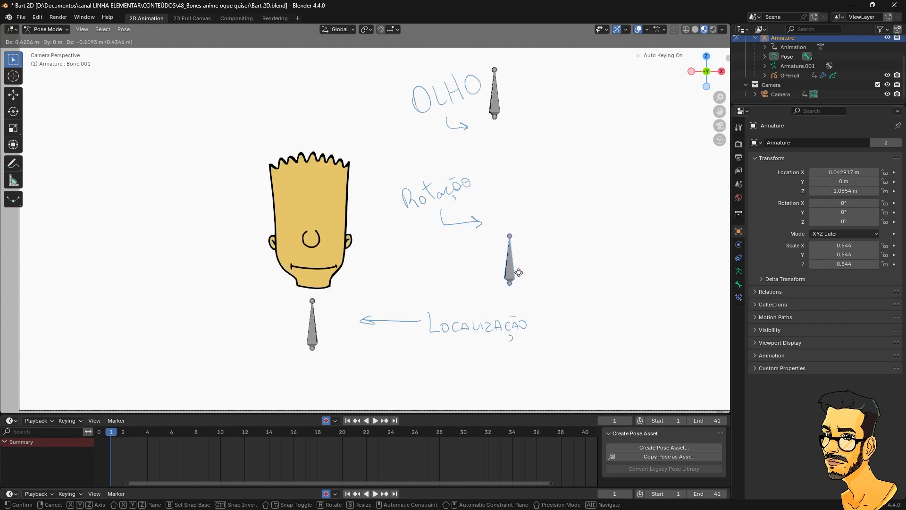
{"action": "left_click", "coordinate": [473, 263]}
{"action": "left_click", "coordinate": [47, 29]}
{"action": "left_click", "coordinate": [53, 40]}
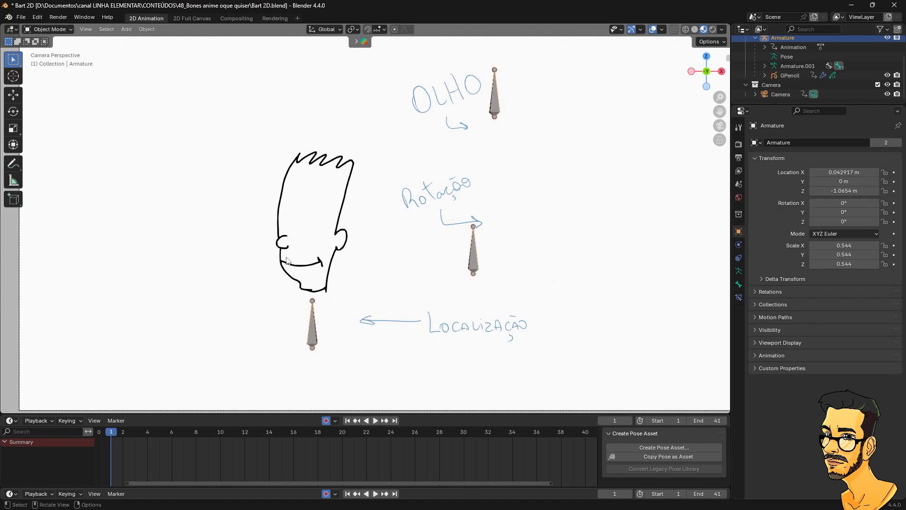
Step: Select the Grease Pencil head, show its TimeOffset modifier and examine its timeline keyframes at frames 1 to 3
{"action": "left_click", "coordinate": [281, 227]}
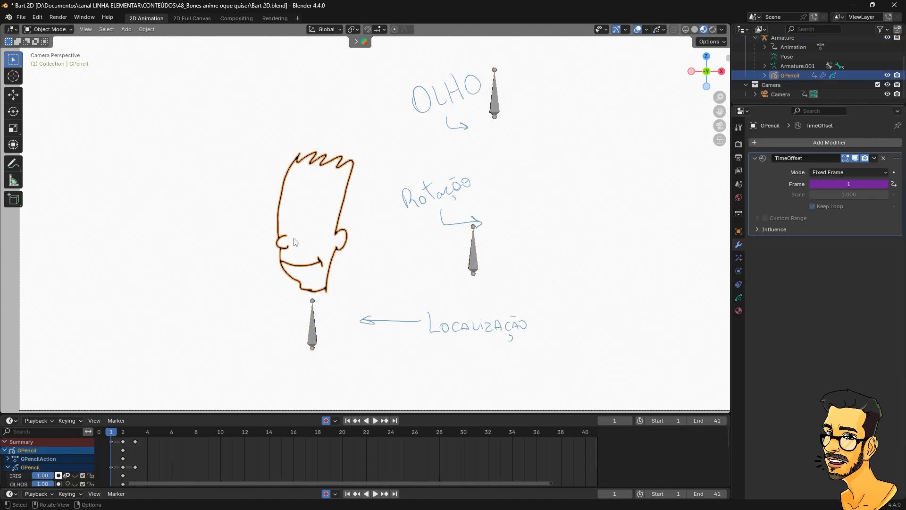
{"action": "scroll", "coordinate": [117, 472], "scroll_direction": "up", "scroll_amount": 2}
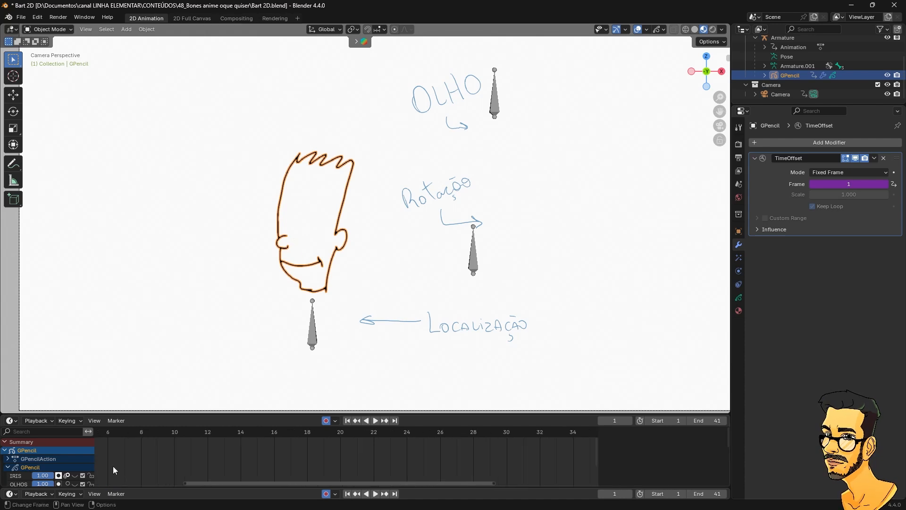
{"action": "middle_click_drag", "start_coordinate": [186, 467], "coordinate": [473, 447]}
{"action": "scroll", "coordinate": [339, 450], "scroll_direction": "up", "scroll_amount": 5}
{"action": "middle_click_drag", "start_coordinate": [335, 451], "coordinate": [291, 472]}
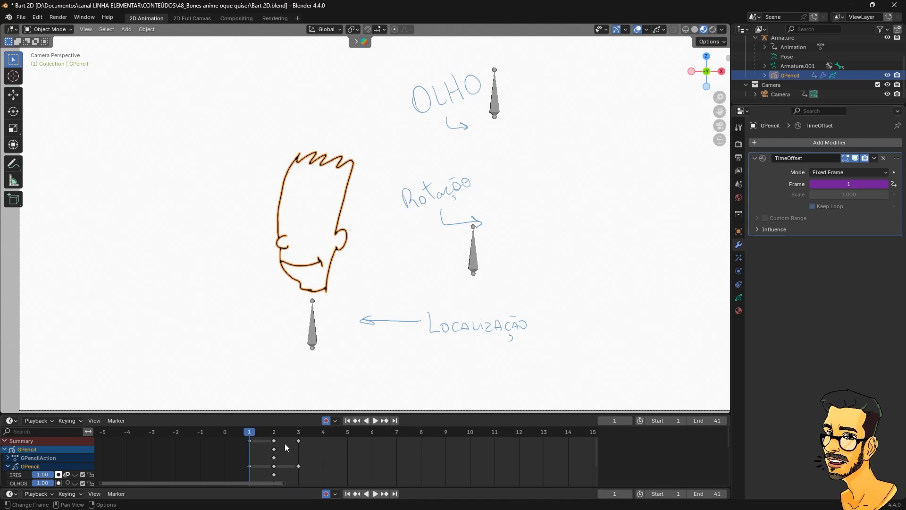
Step: Select the Grease Pencil head and remove its TimeOffset modifier
{"action": "key", "text": "space"}
{"action": "left_click_drag", "start_coordinate": [286, 435], "coordinate": [246, 438]}
{"action": "left_click", "coordinate": [472, 246]}
{"action": "left_click", "coordinate": [345, 241]}
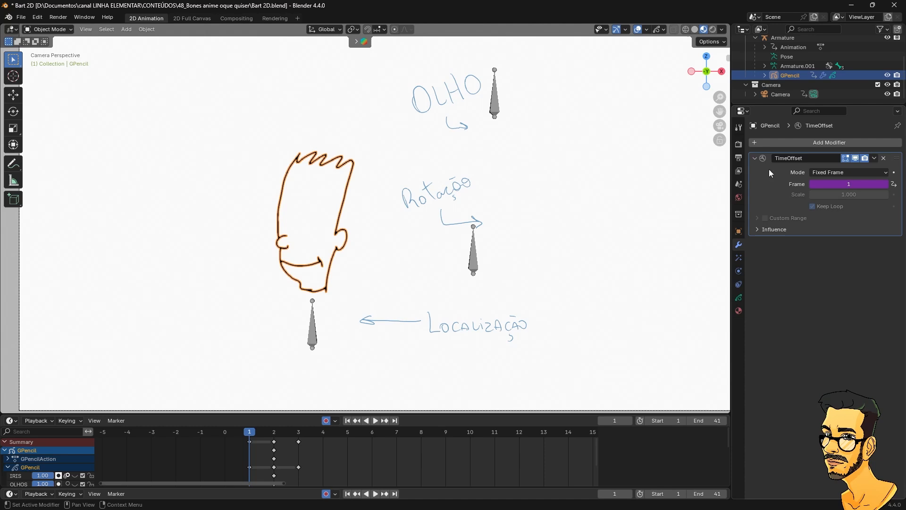
{"action": "left_click", "coordinate": [882, 158]}
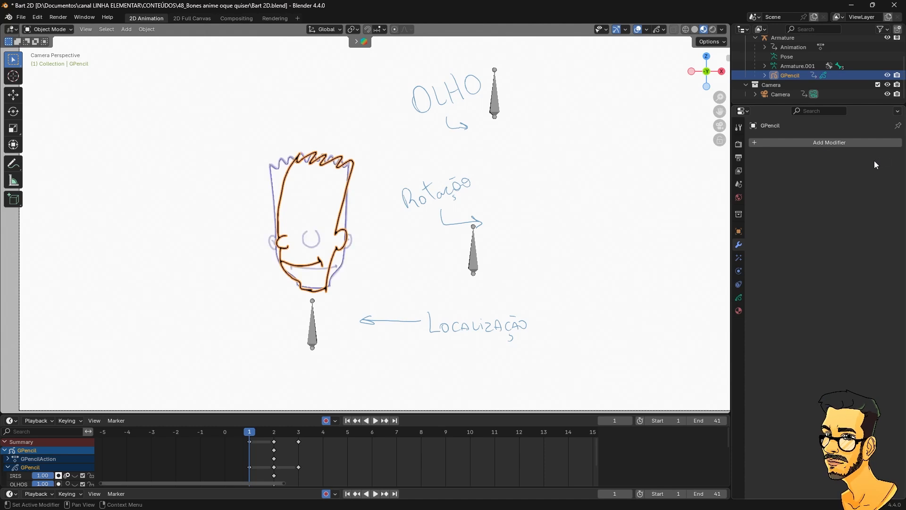
Step: Try moving the Rotação and Localização bones in Pose Mode without the modifier, cancel the moves and return to Object Mode
{"action": "left_click", "coordinate": [475, 259]}
{"action": "left_click", "coordinate": [46, 29]}
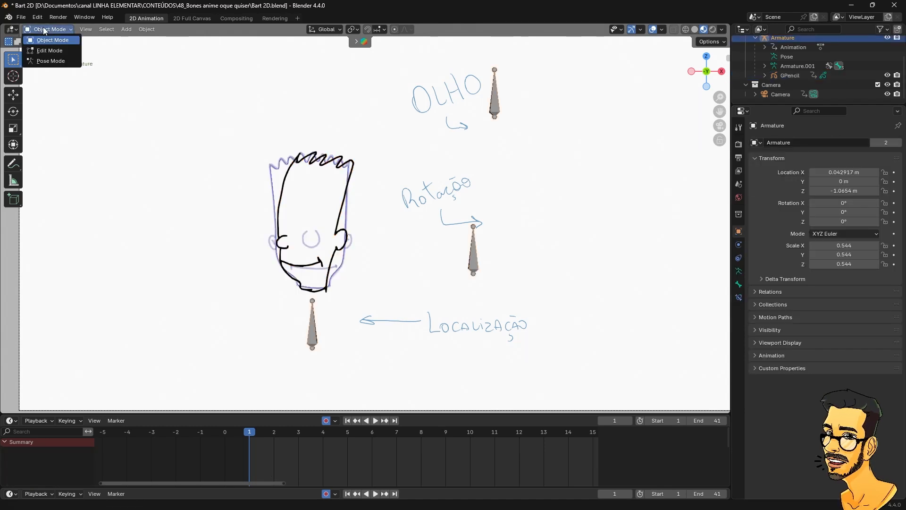
{"action": "left_click", "coordinate": [50, 61]}
{"action": "left_click", "coordinate": [476, 260]}
{"action": "key", "text": "g"}
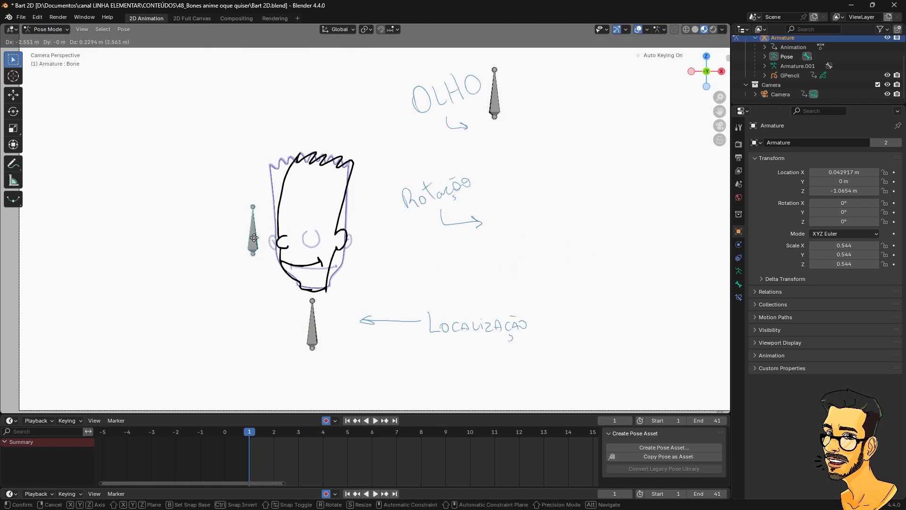
{"action": "key", "text": "Escape"}
{"action": "left_click", "coordinate": [313, 332]}
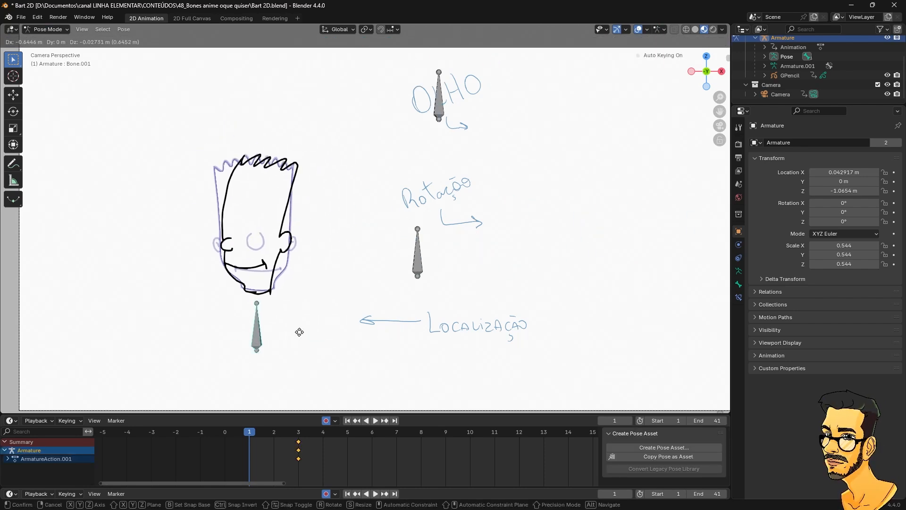
{"action": "left_click", "coordinate": [465, 262]}
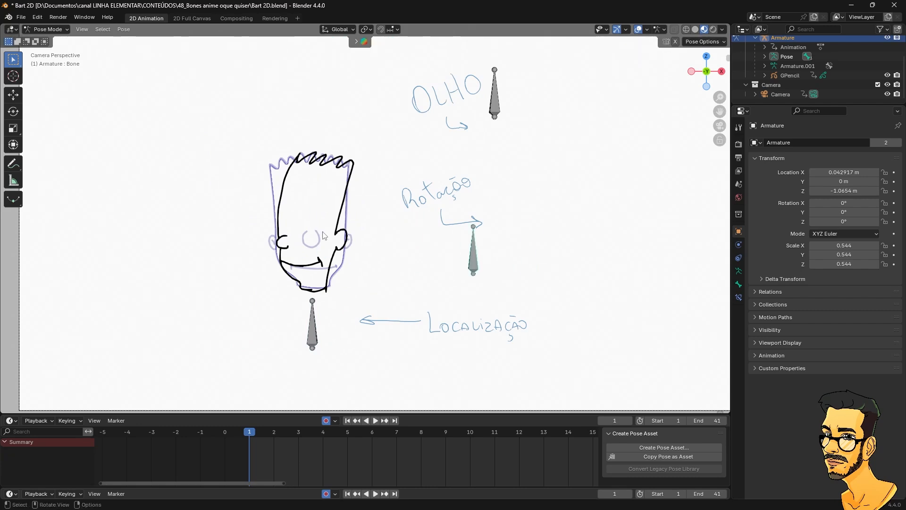
{"action": "left_click", "coordinate": [47, 29]}
{"action": "left_click", "coordinate": [58, 42]}
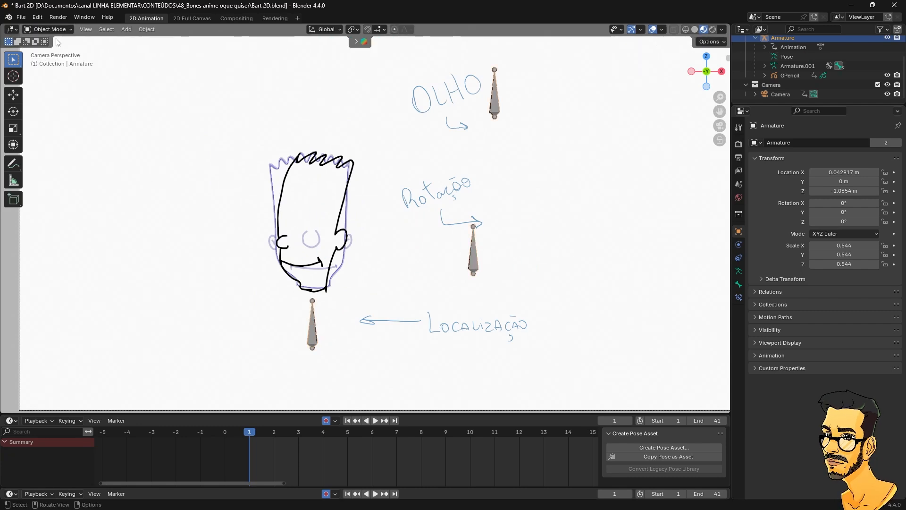
Step: Add a Time Offset modifier to the Grease Pencil head and set its mode to Fixed Frame
{"action": "left_click", "coordinate": [326, 233]}
{"action": "left_click", "coordinate": [789, 142]}
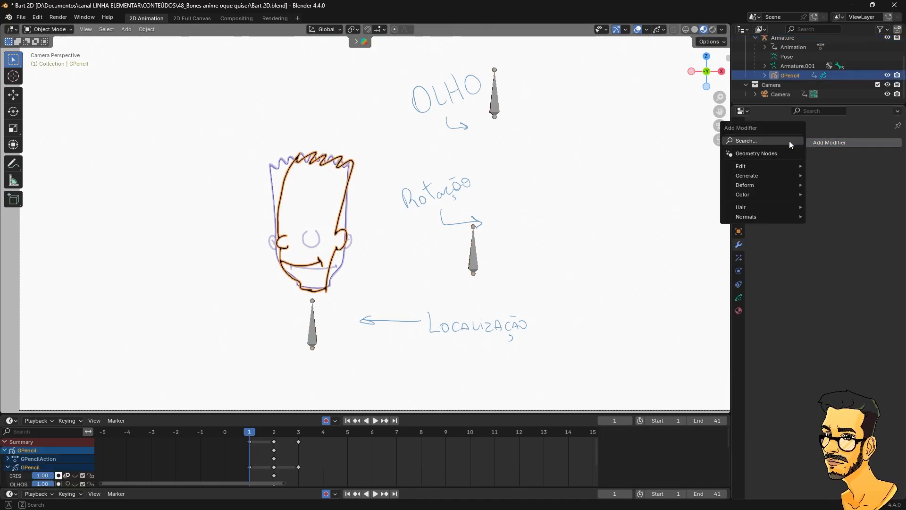
{"action": "mouse_move", "coordinate": [764, 184]}
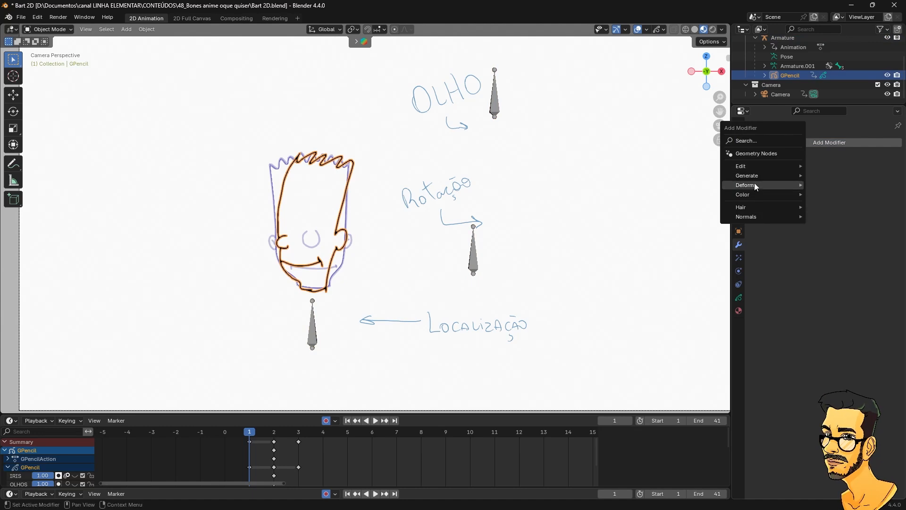
{"action": "mouse_move", "coordinate": [757, 167]}
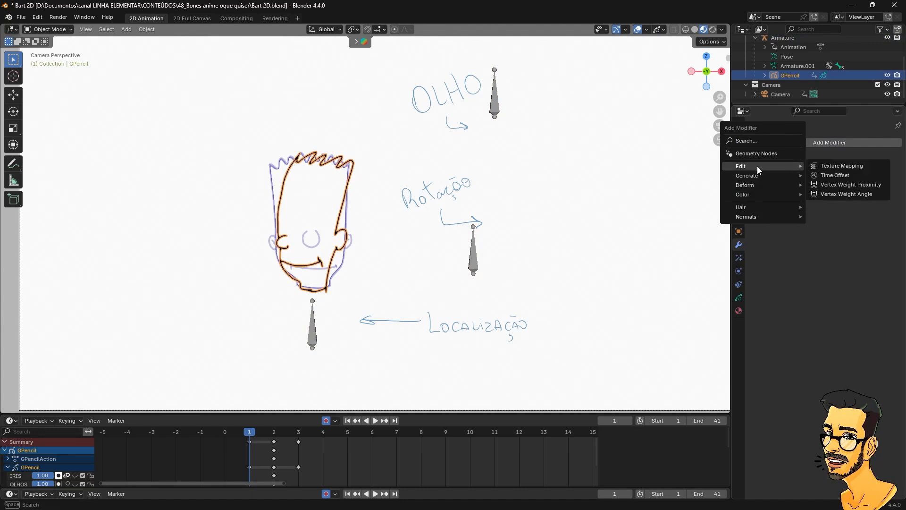
{"action": "left_click", "coordinate": [833, 175]}
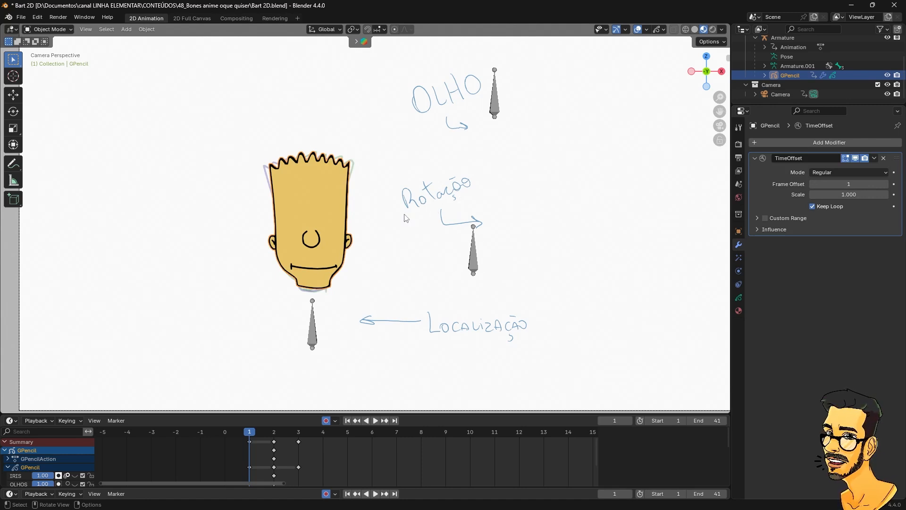
{"action": "left_click", "coordinate": [829, 172]}
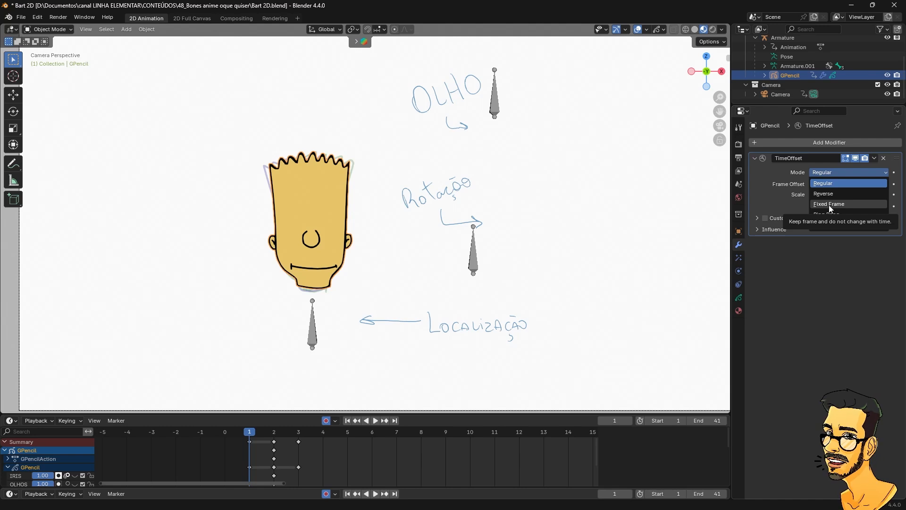
{"action": "left_click", "coordinate": [829, 205]}
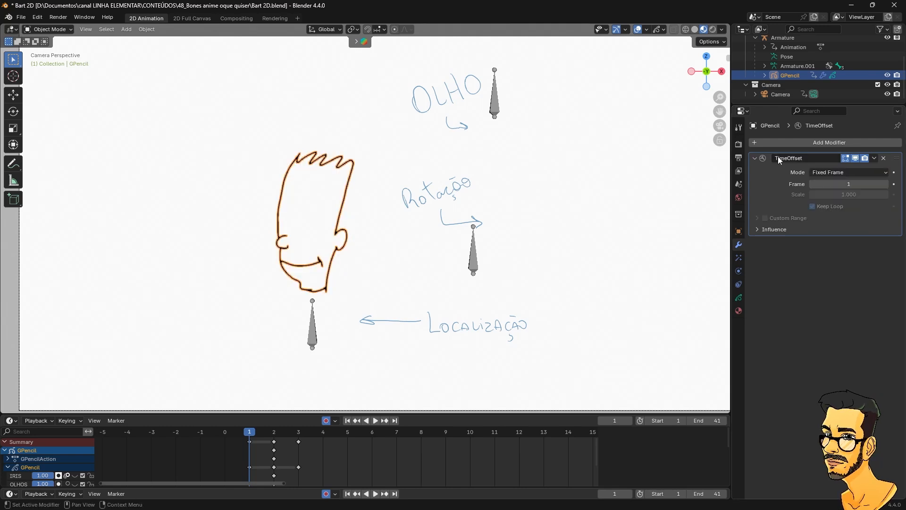
Step: Add a driver to the modifier's Frame value and pick the armature as the object of its input variable
{"action": "left_click_drag", "start_coordinate": [858, 183], "coordinate": [839, 183]}
{"action": "right_click", "coordinate": [839, 183]}
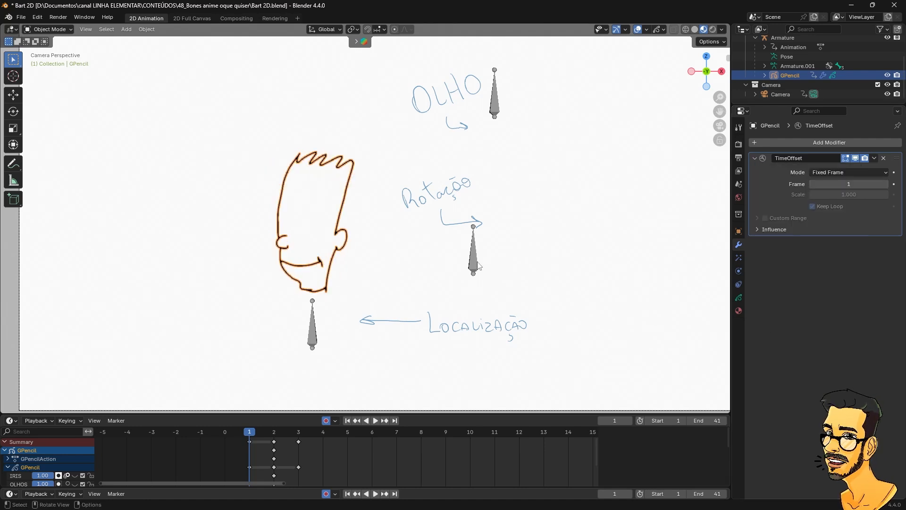
{"action": "right_click", "coordinate": [830, 184]}
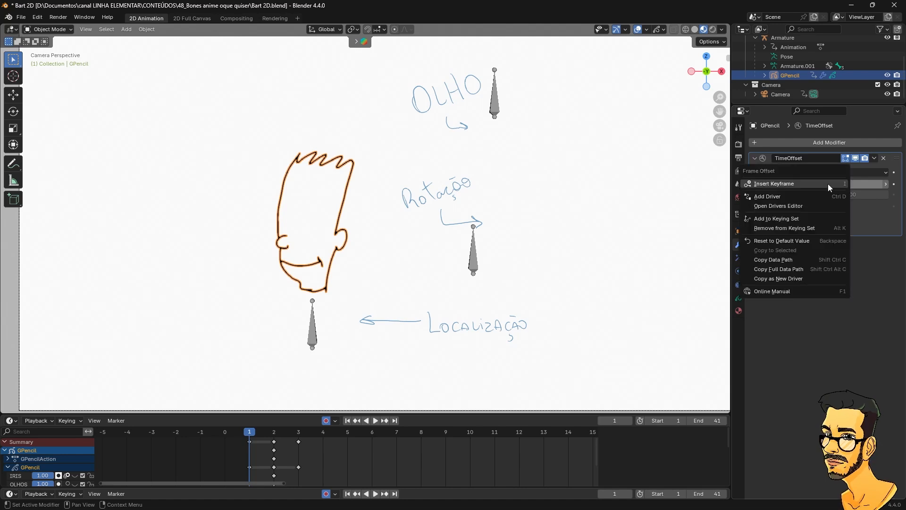
{"action": "left_click", "coordinate": [764, 196]}
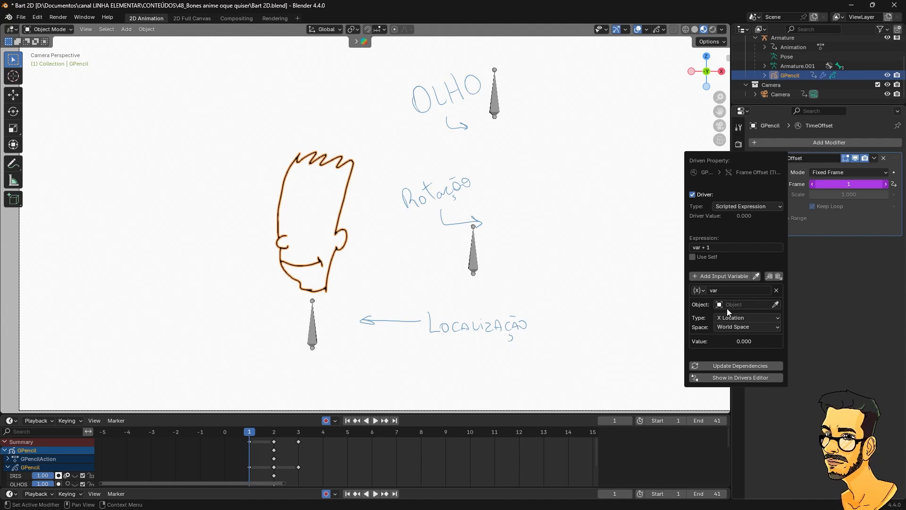
{"action": "left_click", "coordinate": [776, 304]}
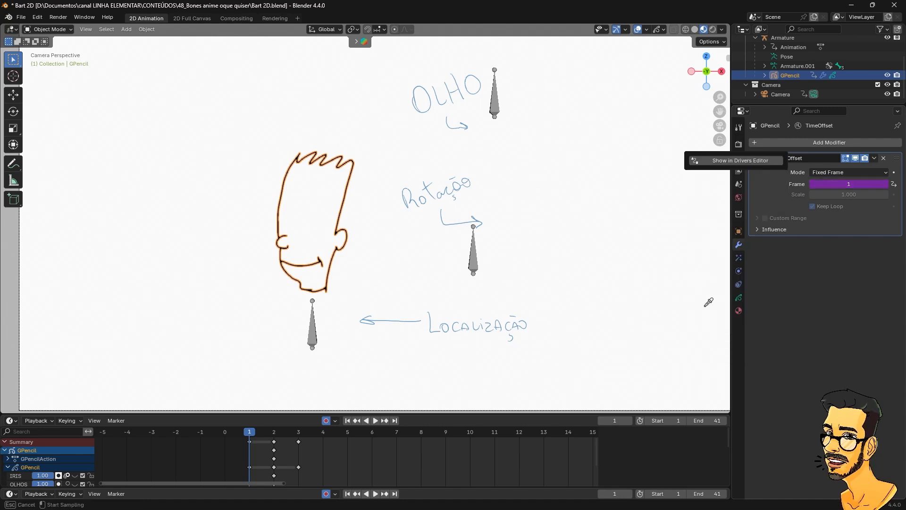
{"action": "left_click", "coordinate": [477, 260]}
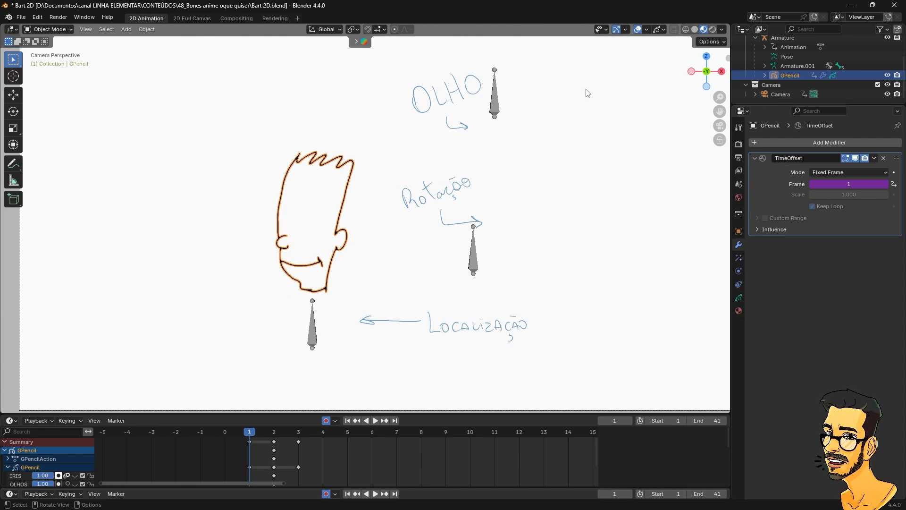
Step: Open the Frame driver's settings, check the Rotação bone's name in the armature's Edit Mode and return to Object Mode
{"action": "right_click", "coordinate": [850, 184]}
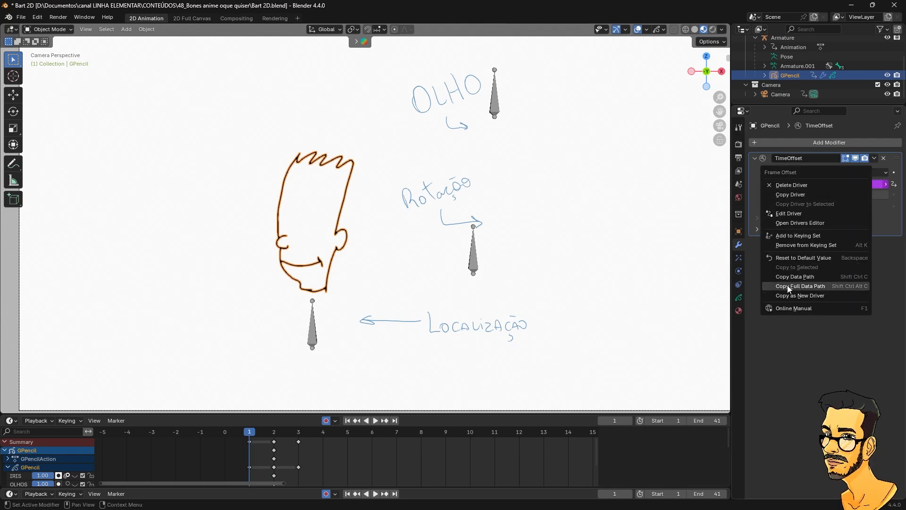
{"action": "left_click", "coordinate": [792, 214]}
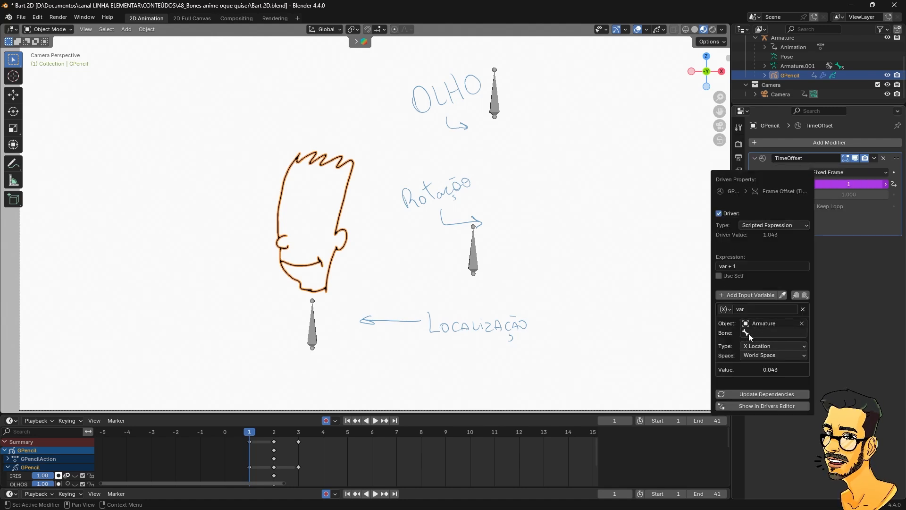
{"action": "left_click", "coordinate": [474, 262]}
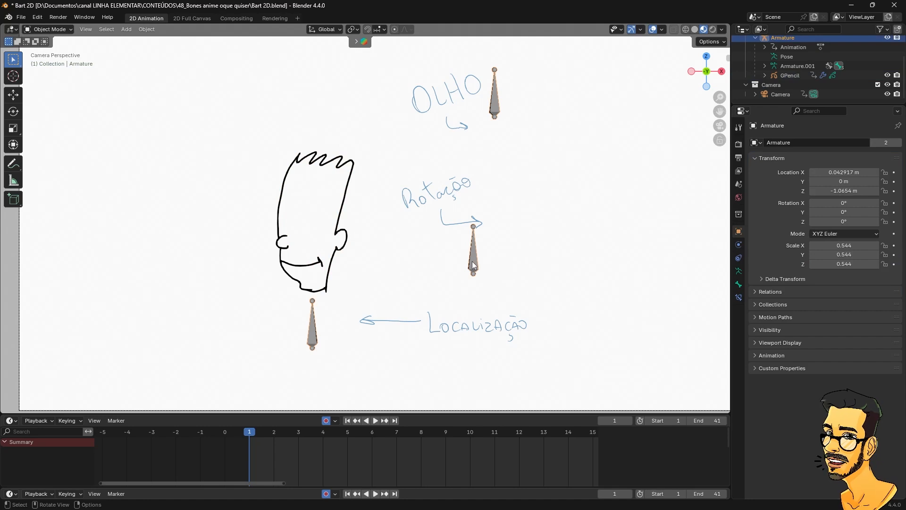
{"action": "key", "text": "Tab"}
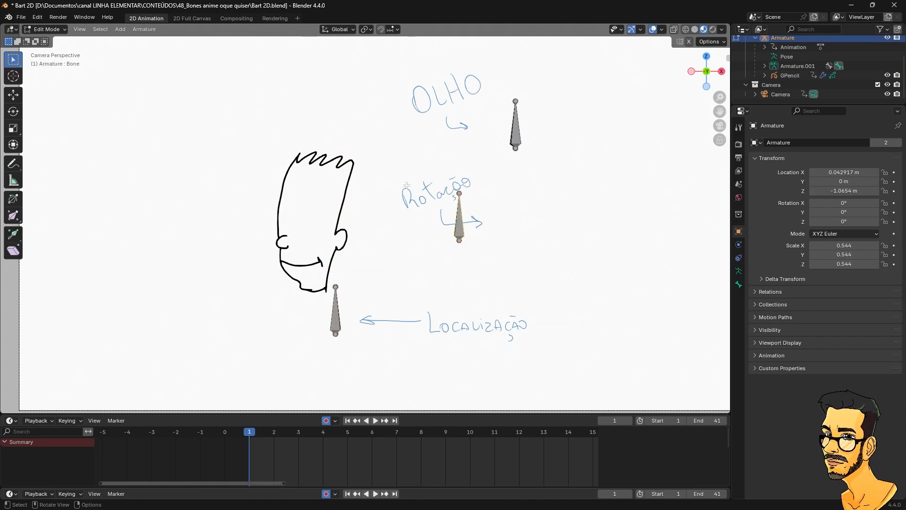
{"action": "key", "text": "Tab"}
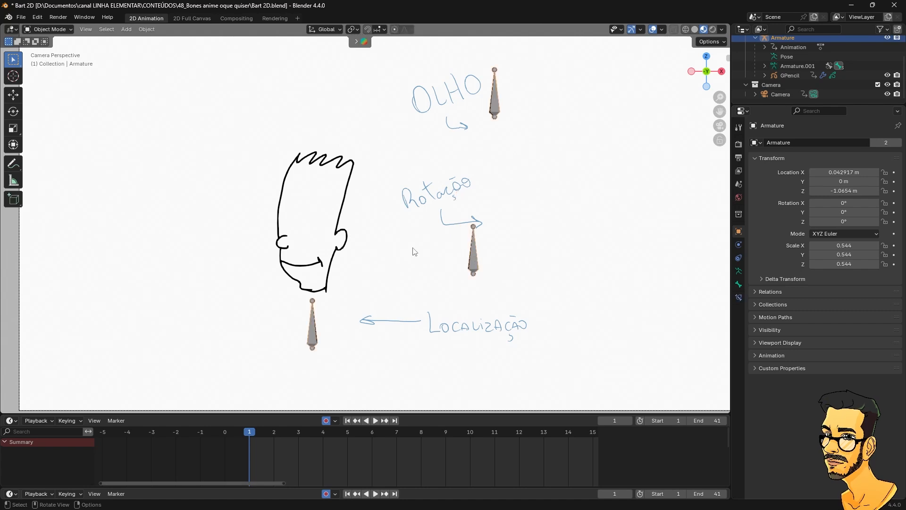
Step: Edit the Frame driver of the Grease Pencil head and set its variable's target bone to Bone
{"action": "left_click", "coordinate": [352, 254]}
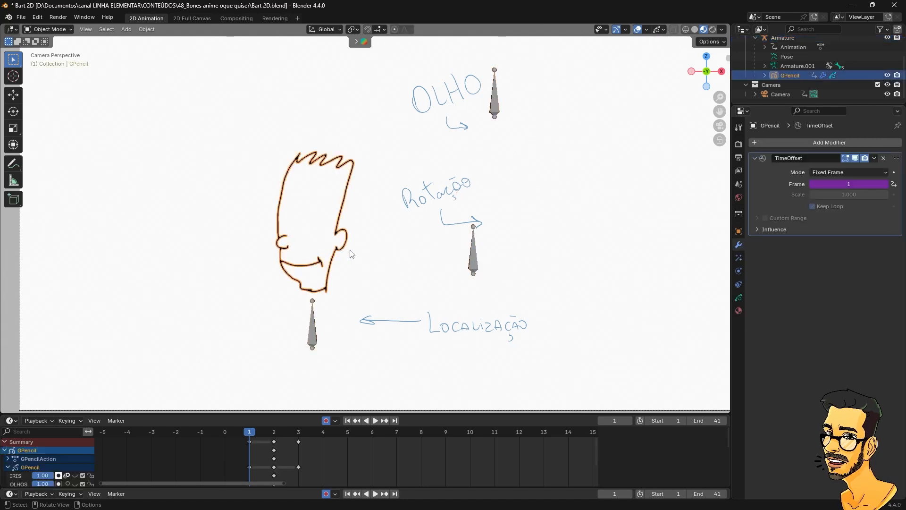
{"action": "right_click", "coordinate": [832, 184]}
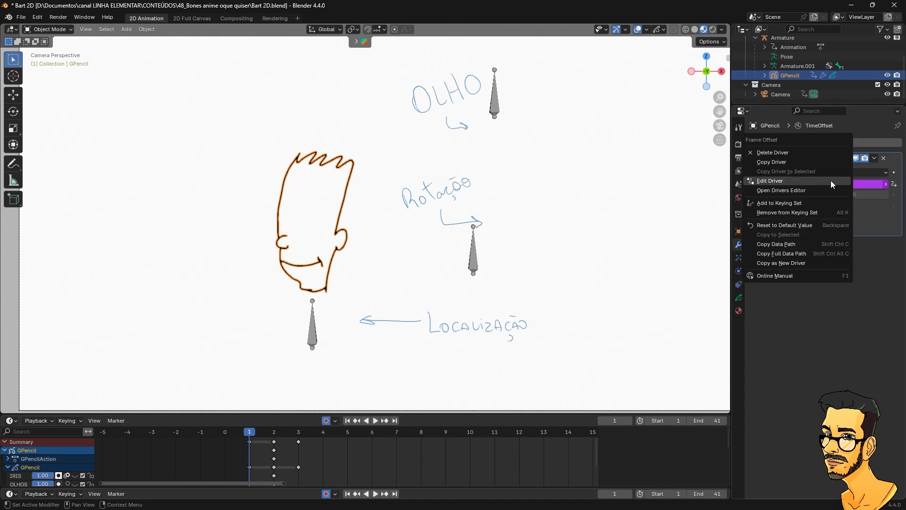
{"action": "left_click", "coordinate": [774, 181]}
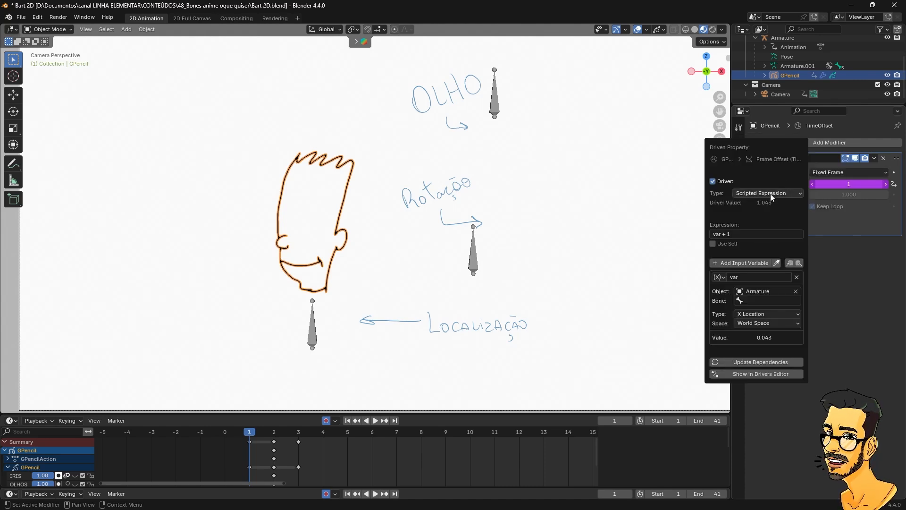
{"action": "left_click", "coordinate": [757, 300]}
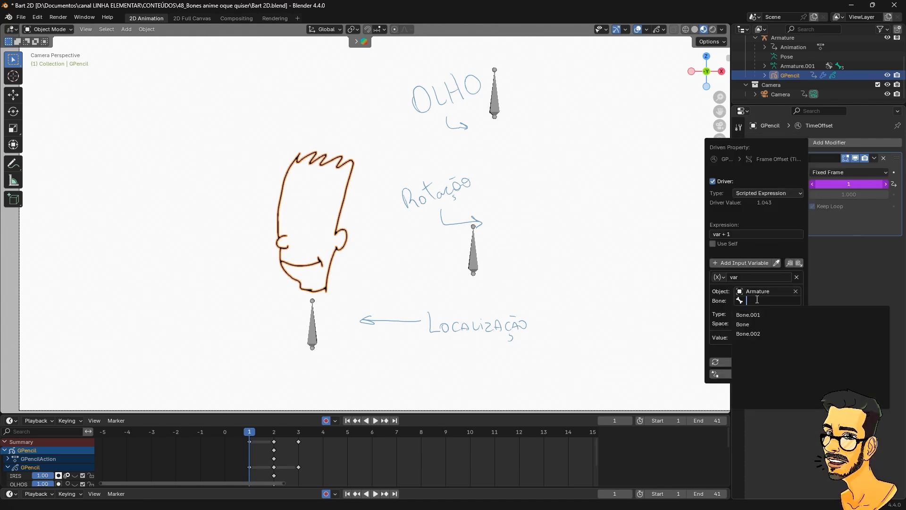
{"action": "left_click", "coordinate": [742, 325]}
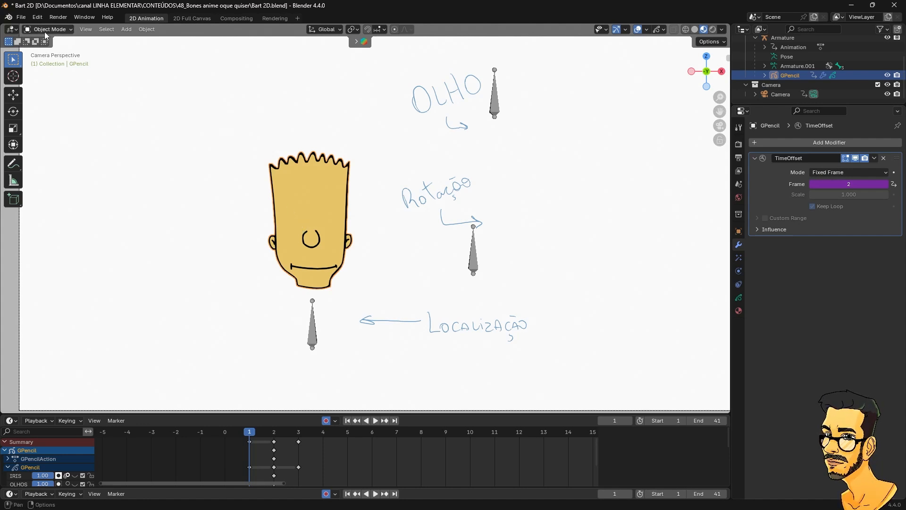
Step: Switch the armature to Pose Mode and move the Rotação bone sideways to test the driven head drawings
{"action": "left_click", "coordinate": [208, 195]}
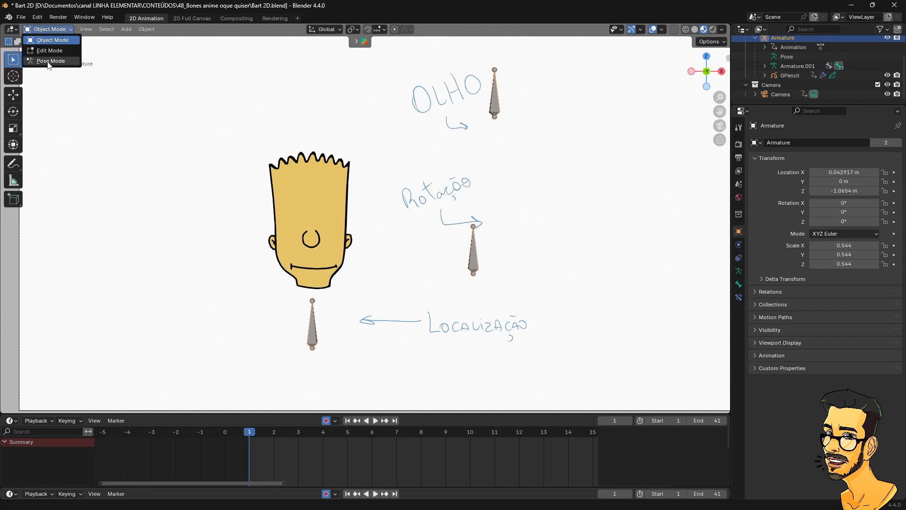
{"action": "left_click", "coordinate": [42, 30]}
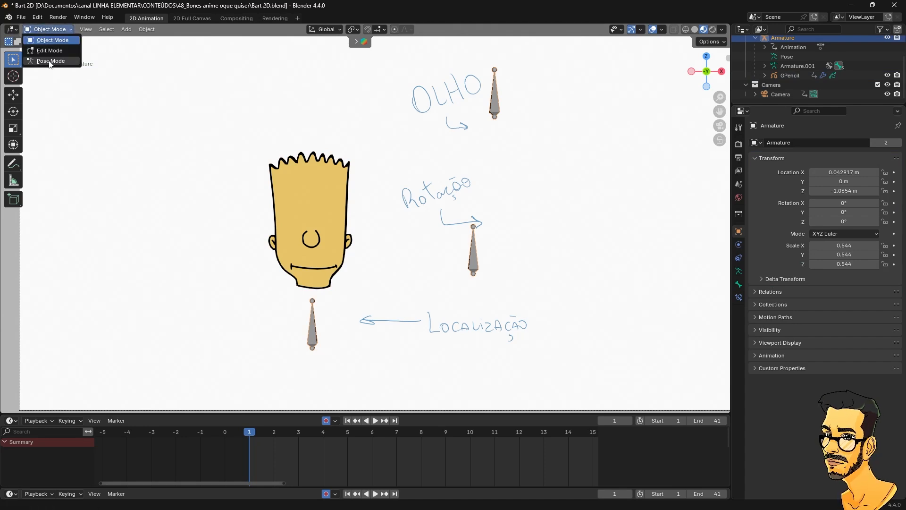
{"action": "left_click", "coordinate": [45, 62]}
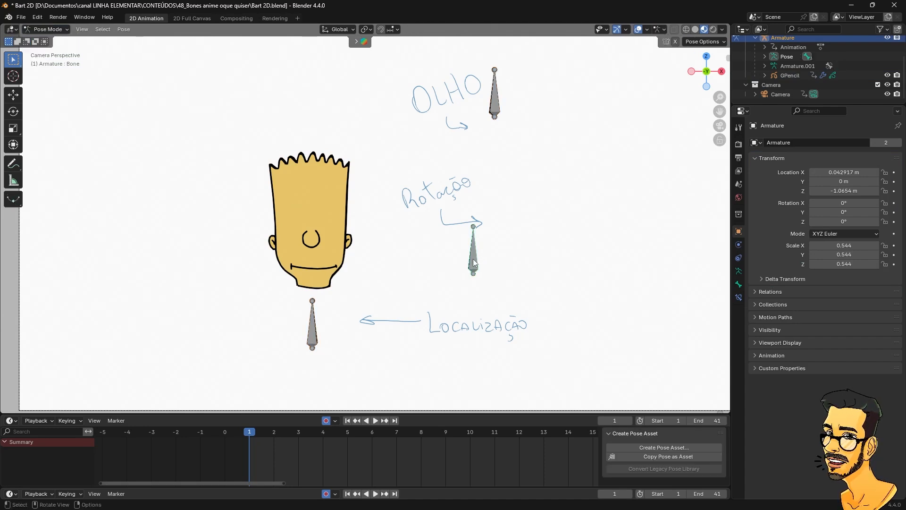
{"action": "key", "text": "g"}
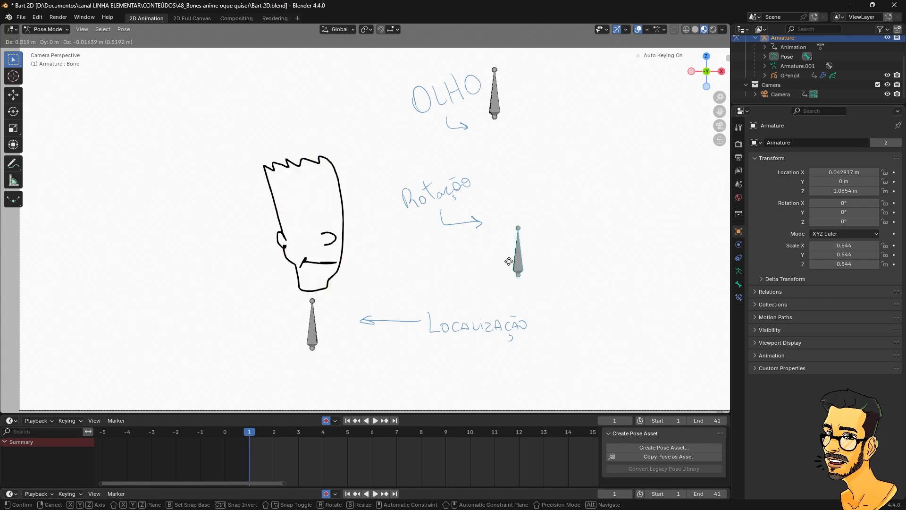
{"action": "left_click", "coordinate": [478, 264]}
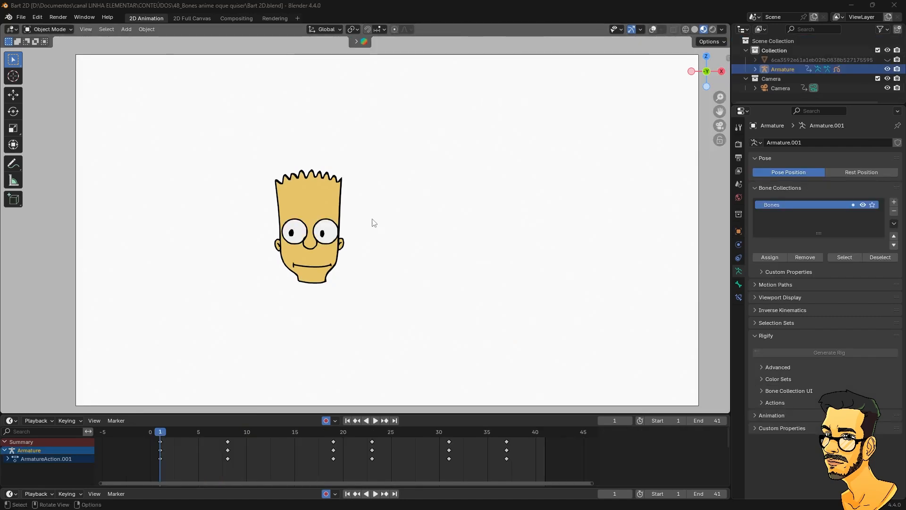
Step: Select the Grease Pencil head and turn on the viewport overlays to show the bones and annotations
{"action": "left_click", "coordinate": [329, 242]}
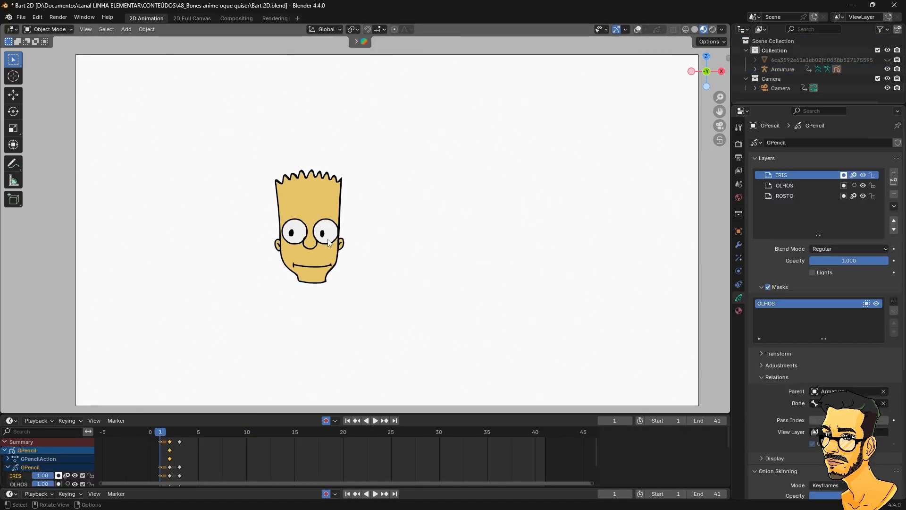
{"action": "left_click", "coordinate": [637, 29]}
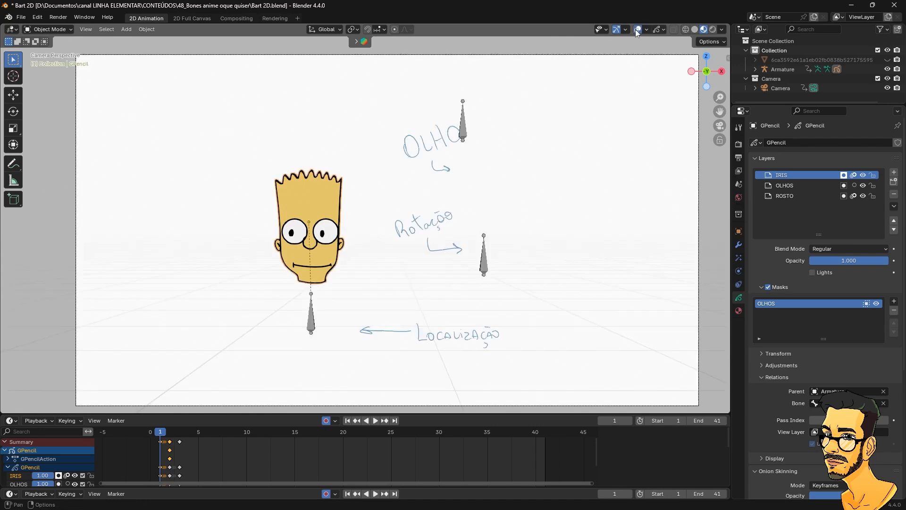
Step: Select the armature, switch it to Pose Mode and move the Rotação bone sideways as a test
{"action": "left_click", "coordinate": [481, 279]}
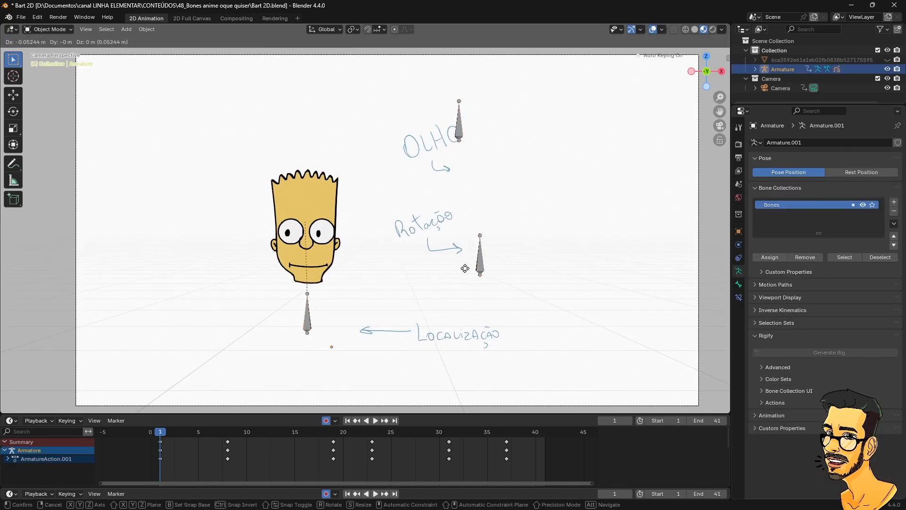
{"action": "left_click", "coordinate": [51, 61]}
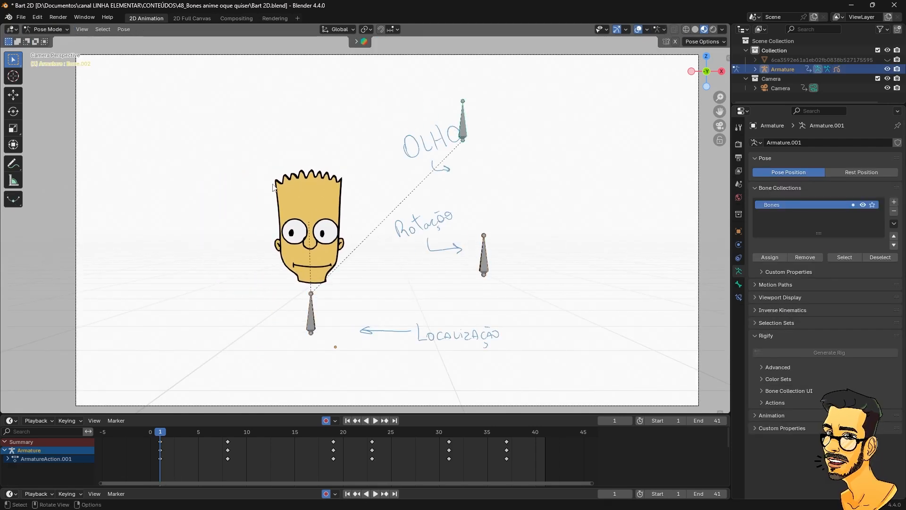
{"action": "key", "text": "g"}
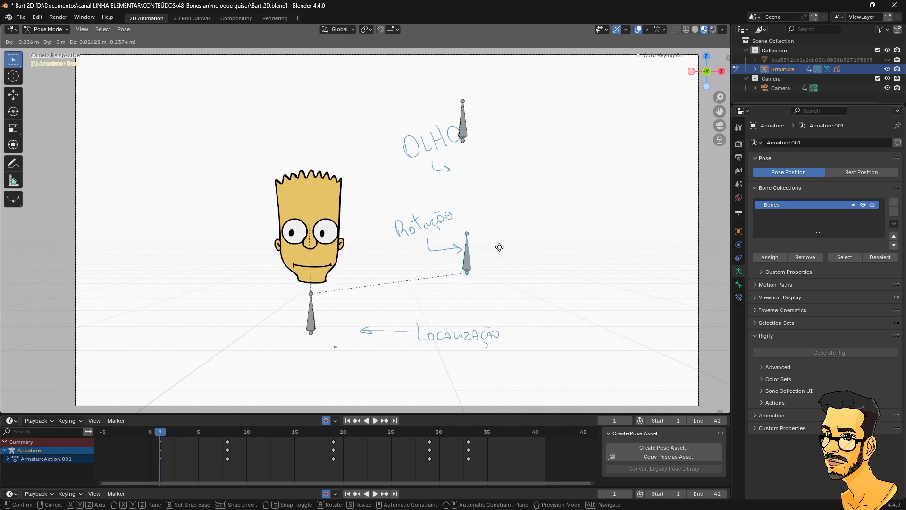
{"action": "left_click", "coordinate": [514, 251]}
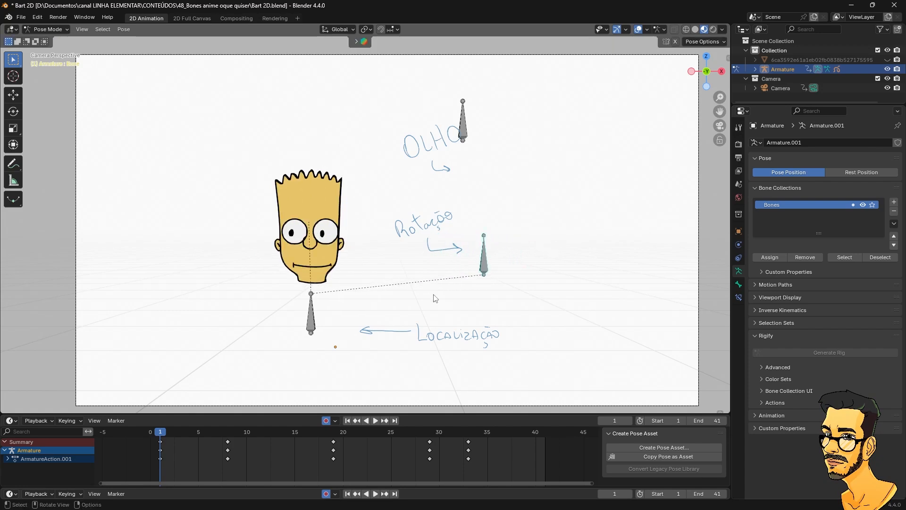
Step: Move the Localização bone around the scene to test how the head and the other bones follow it
{"action": "left_click", "coordinate": [311, 314]}
{"action": "key", "text": "g"}
{"action": "key", "text": "Escape"}
{"action": "key", "text": "g"}
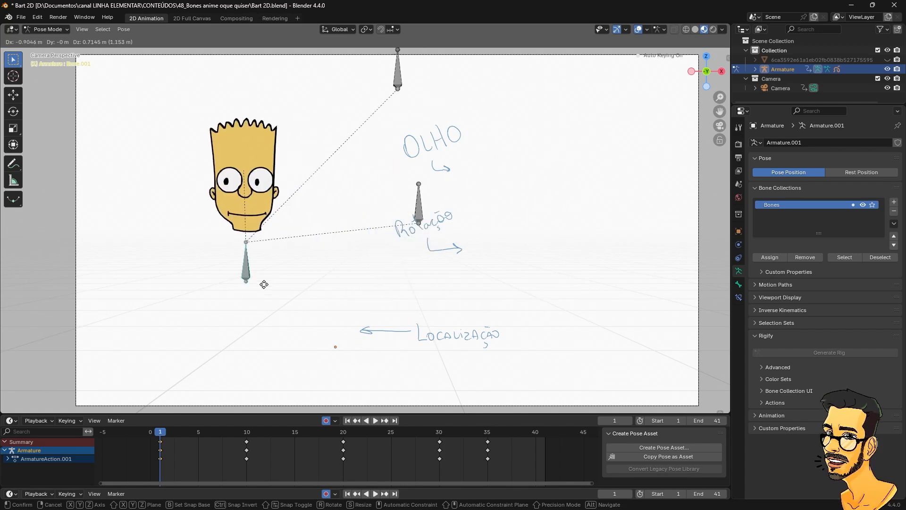
{"action": "left_click", "coordinate": [338, 329]}
Step: Hide the viewport overlays and review the head animation by scrubbing between frames 1 and 41 and playing it
{"action": "key", "text": "space"}
{"action": "key", "text": "shift+alt+z"}
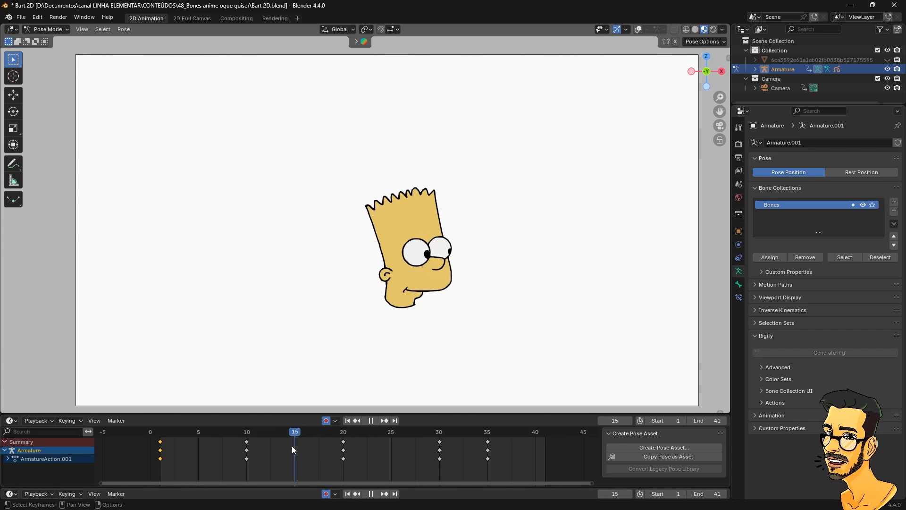
{"action": "left_click_drag", "start_coordinate": [292, 446], "coordinate": [246, 465]}
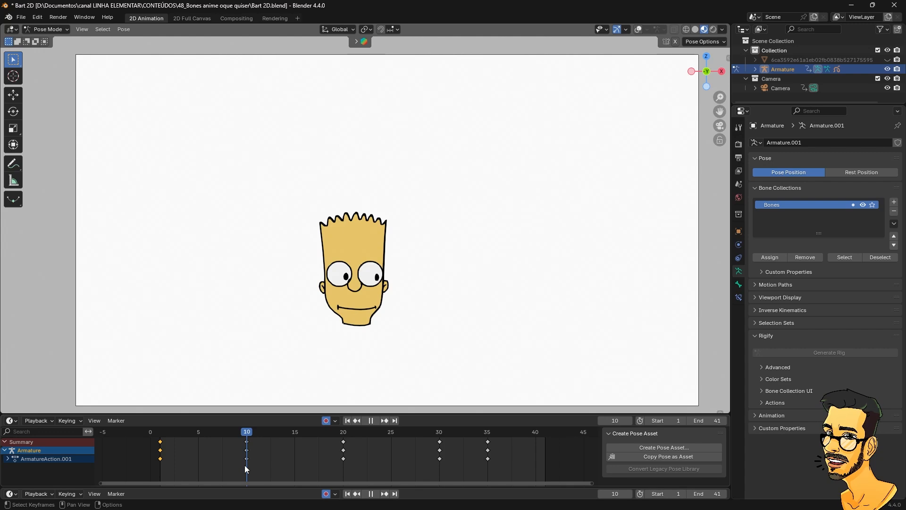
{"action": "left_click_drag", "start_coordinate": [233, 466], "coordinate": [163, 467]}
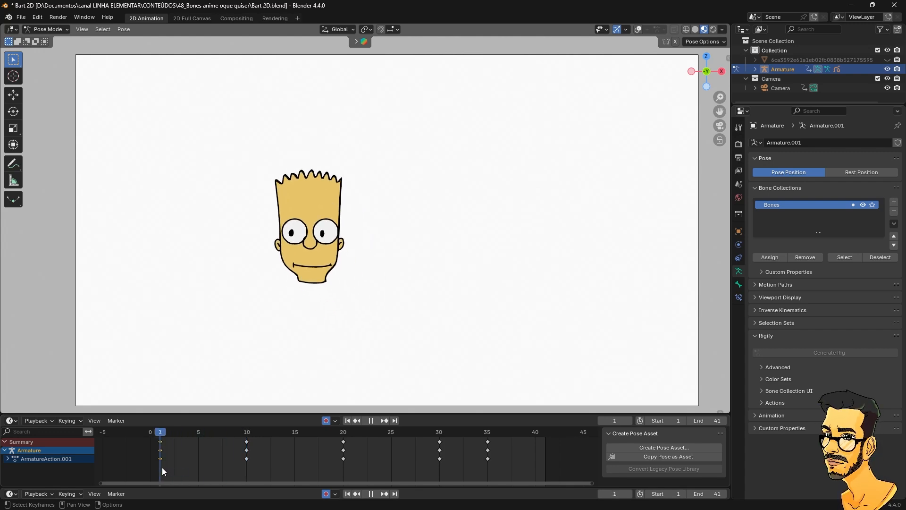
{"action": "left_click_drag", "start_coordinate": [164, 433], "coordinate": [488, 446]}
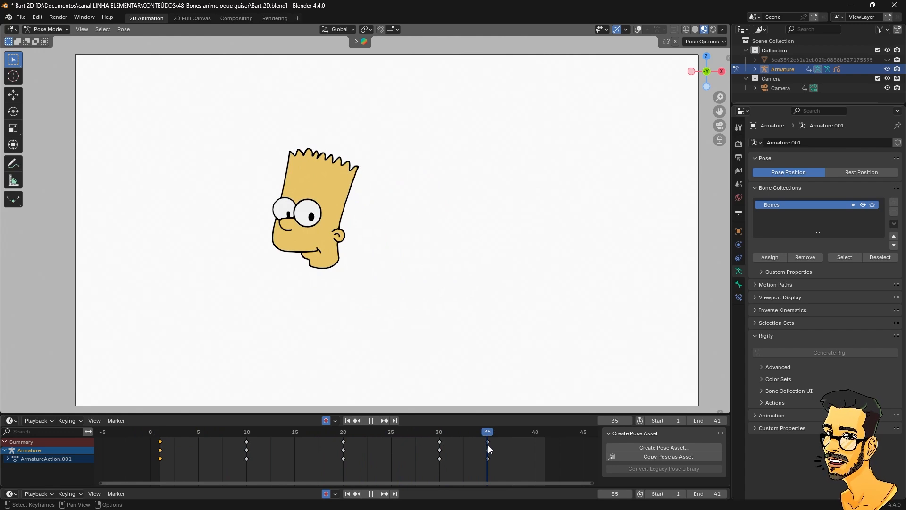
{"action": "left_click_drag", "start_coordinate": [488, 445], "coordinate": [259, 448]}
{"action": "left_click_drag", "start_coordinate": [163, 447], "coordinate": [547, 445]}
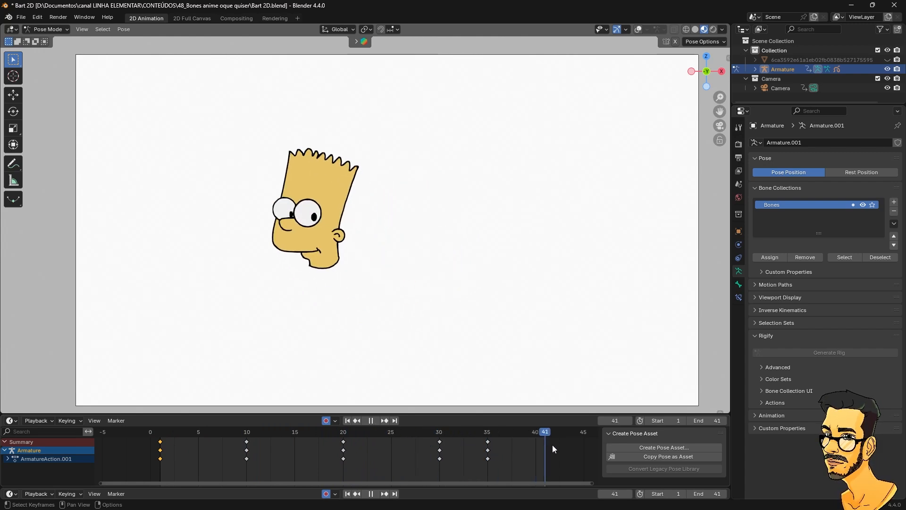
{"action": "left_click", "coordinate": [376, 421]}
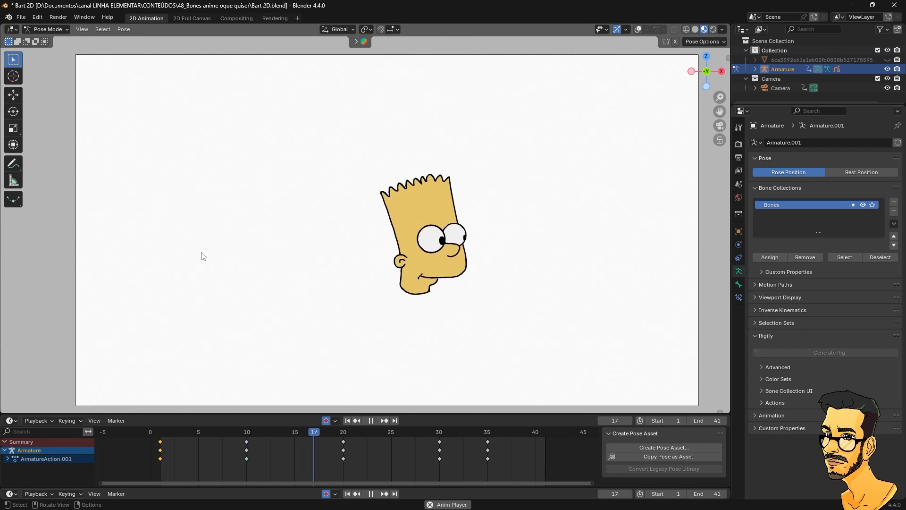